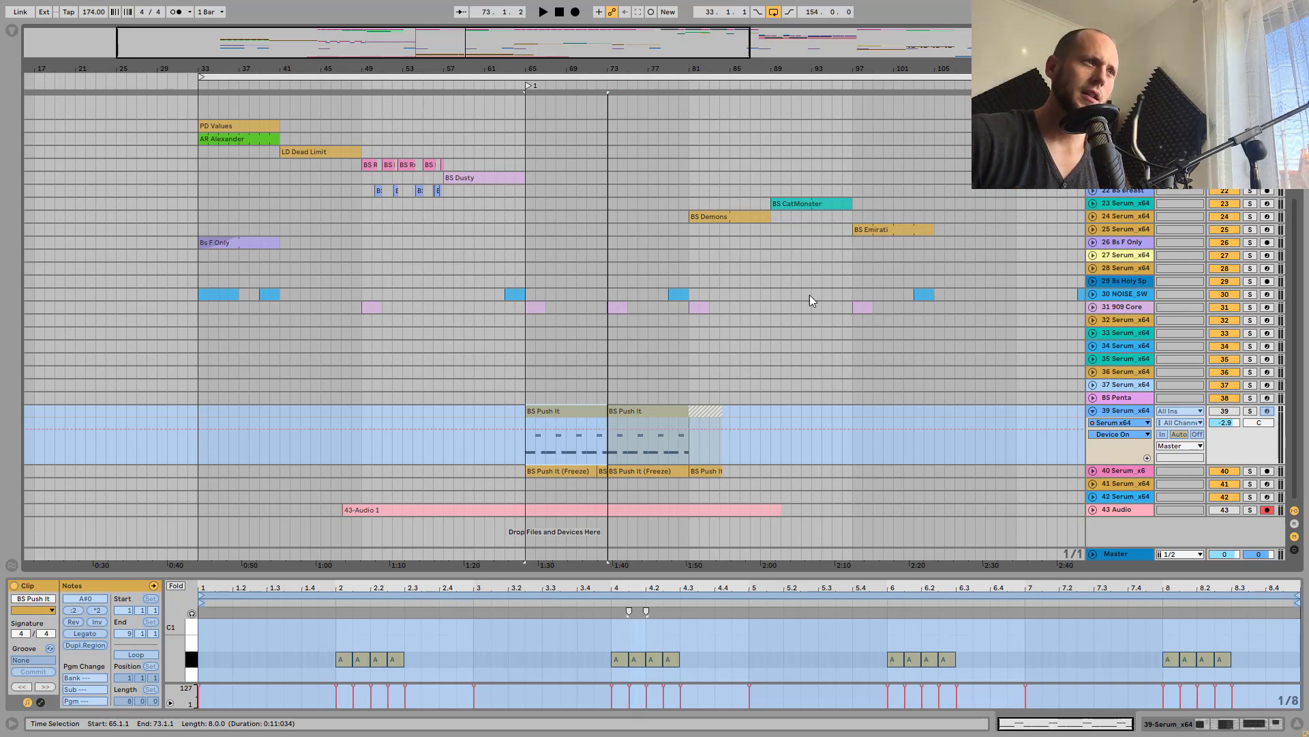
Audition the BS Demons, CatMonster, Dusty, Rusty and Emirati bass clips
click(736, 216)
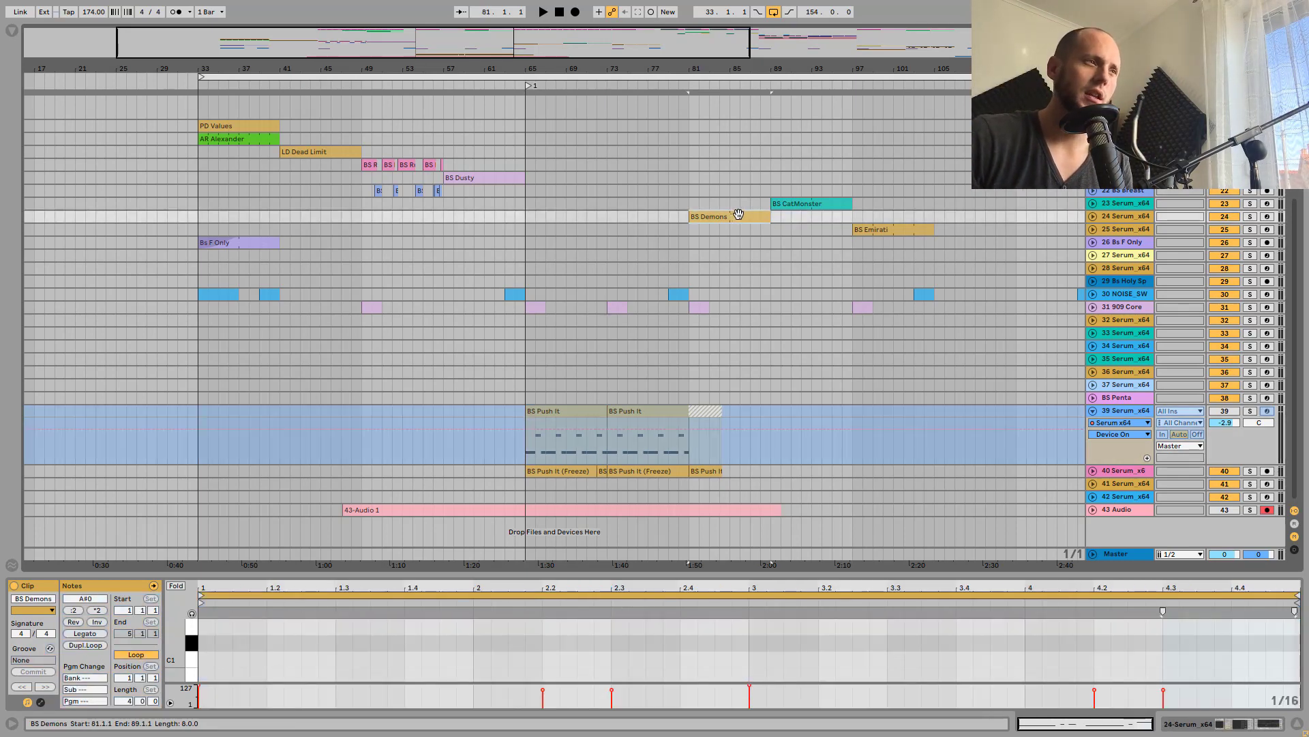
click(804, 203)
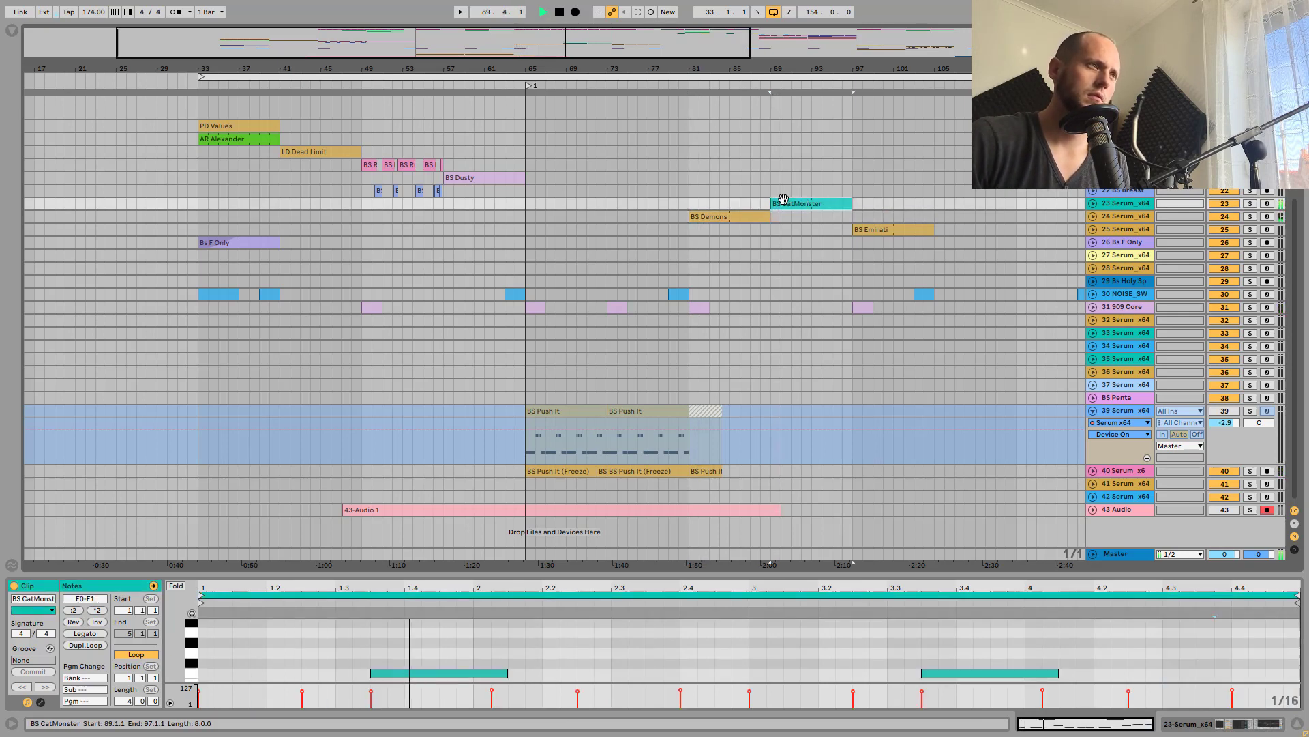
click(475, 178)
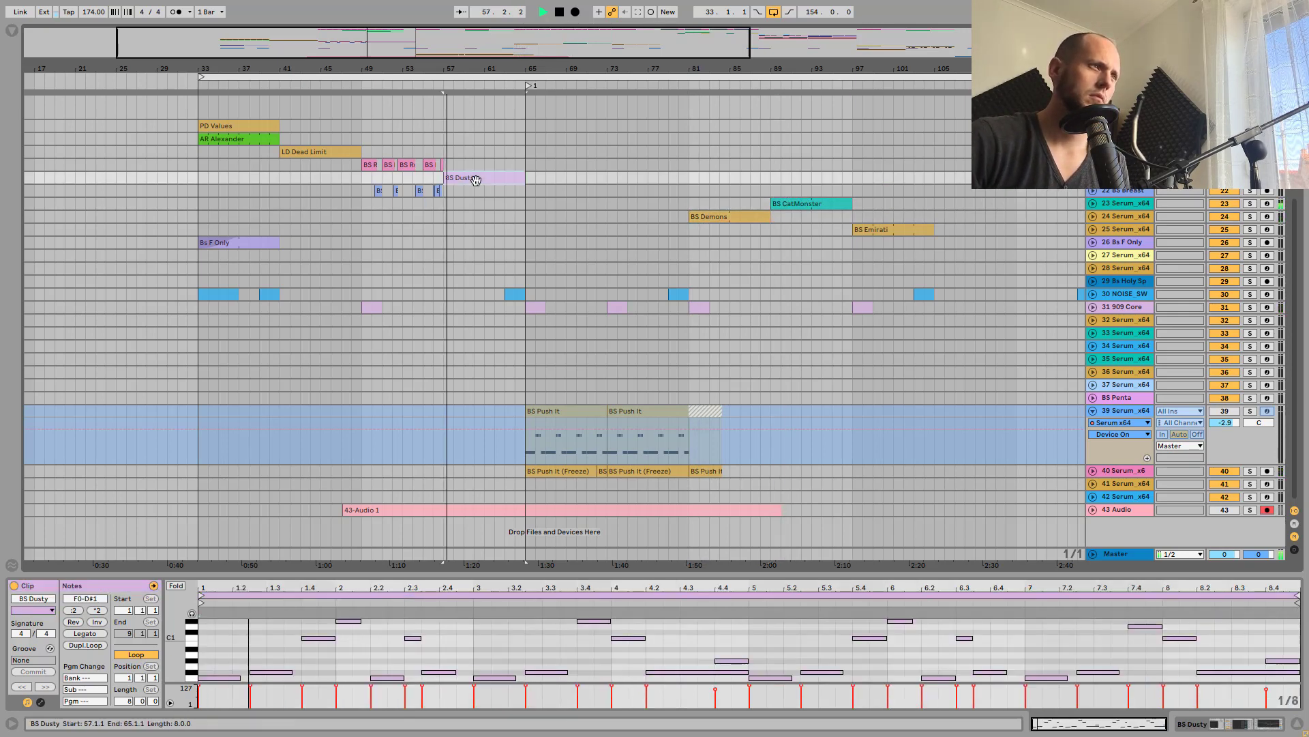
click(370, 164)
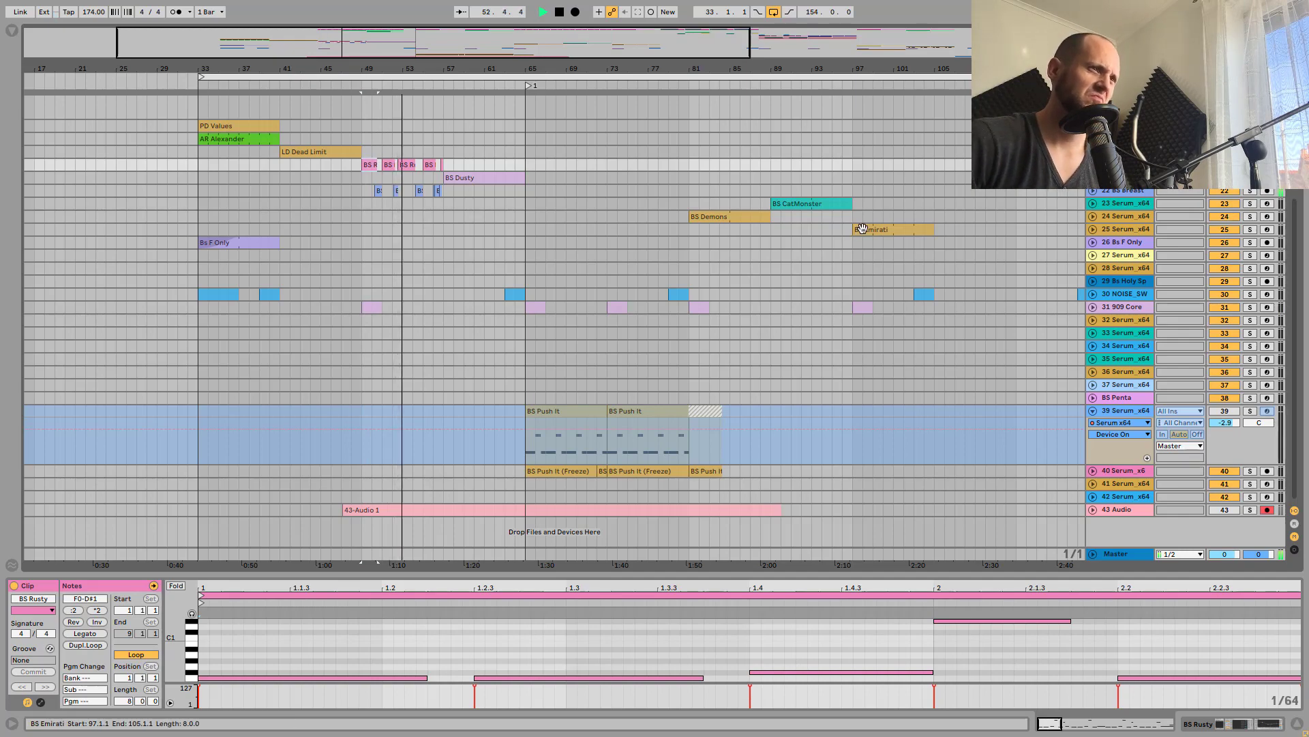
click(863, 229)
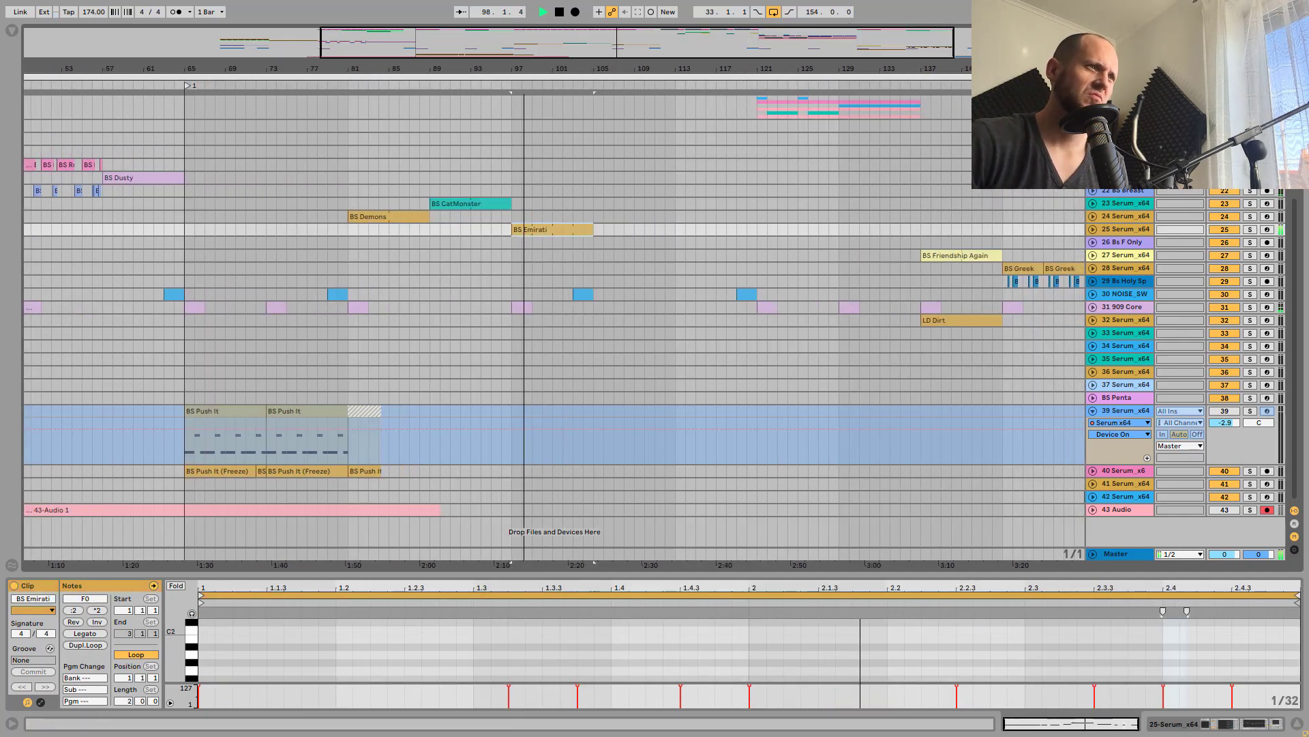
Play the drum clips at bars 105 and 113, then set the insert point at bar 121
scroll(605, 268, up, 6)
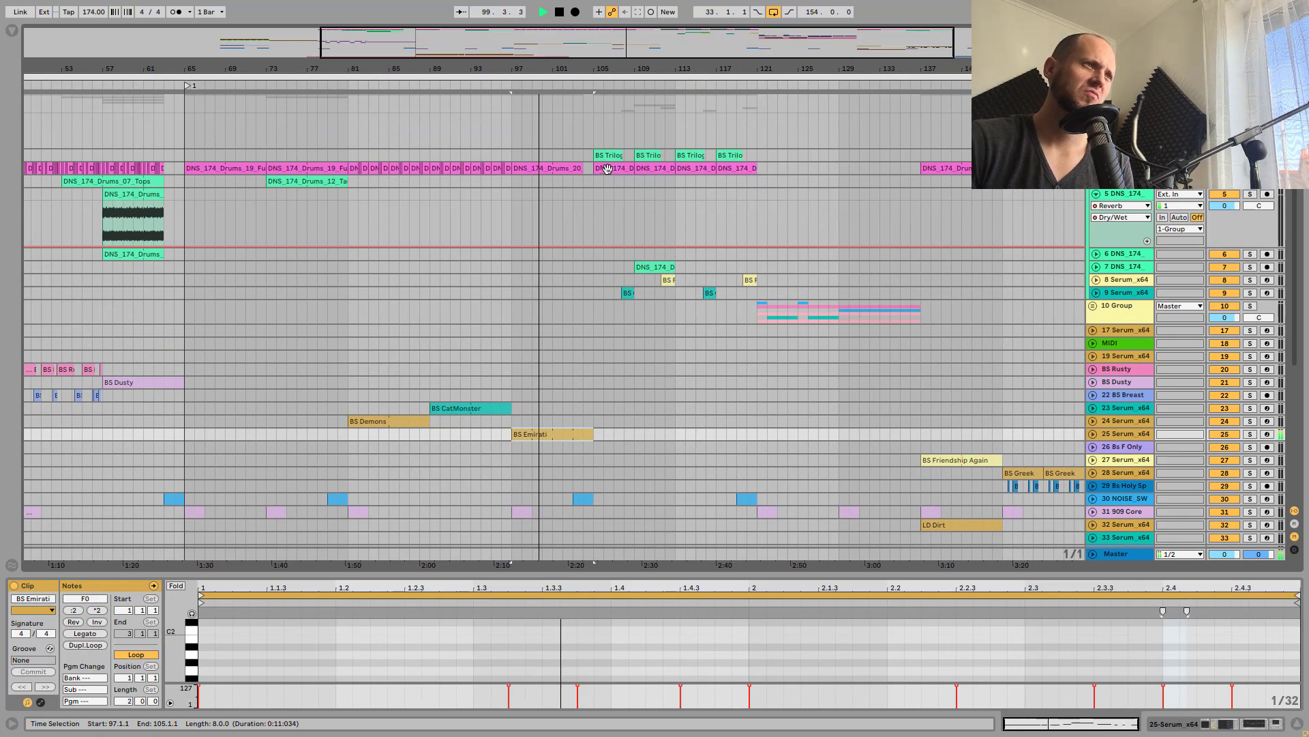
click(607, 169)
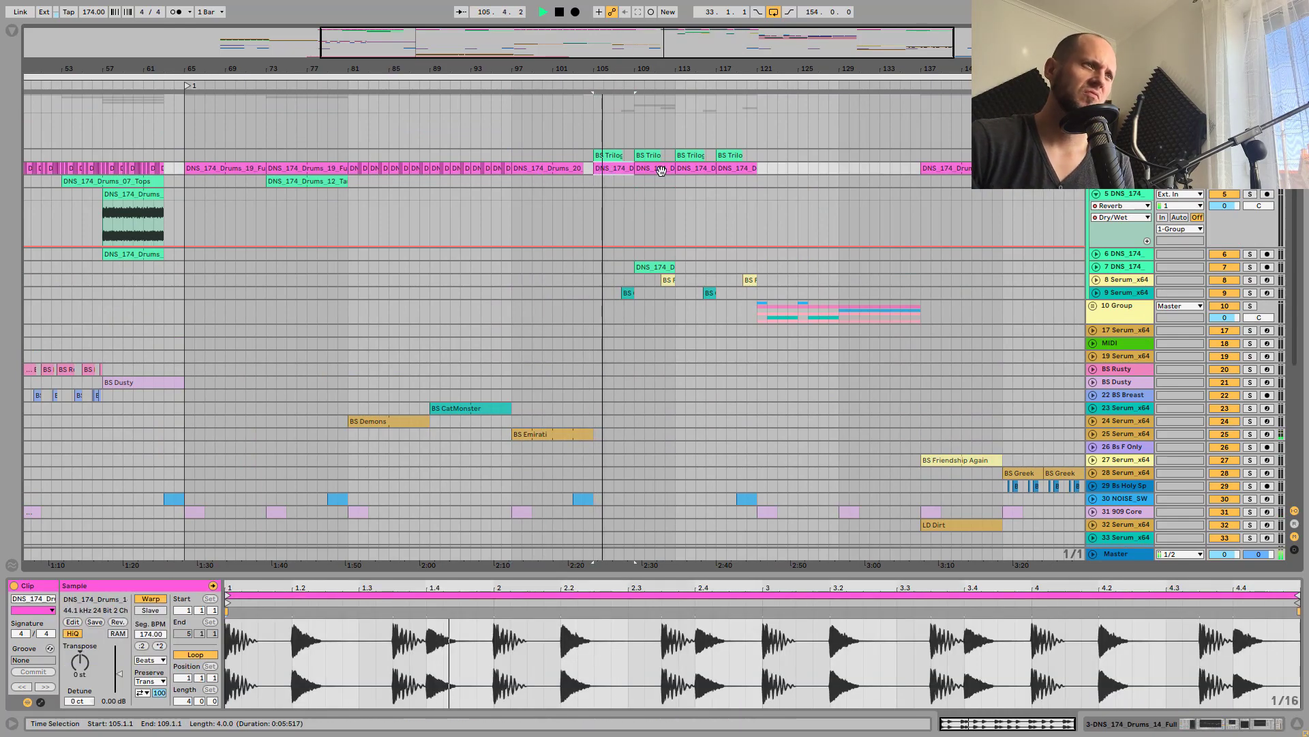
click(685, 169)
key(space)
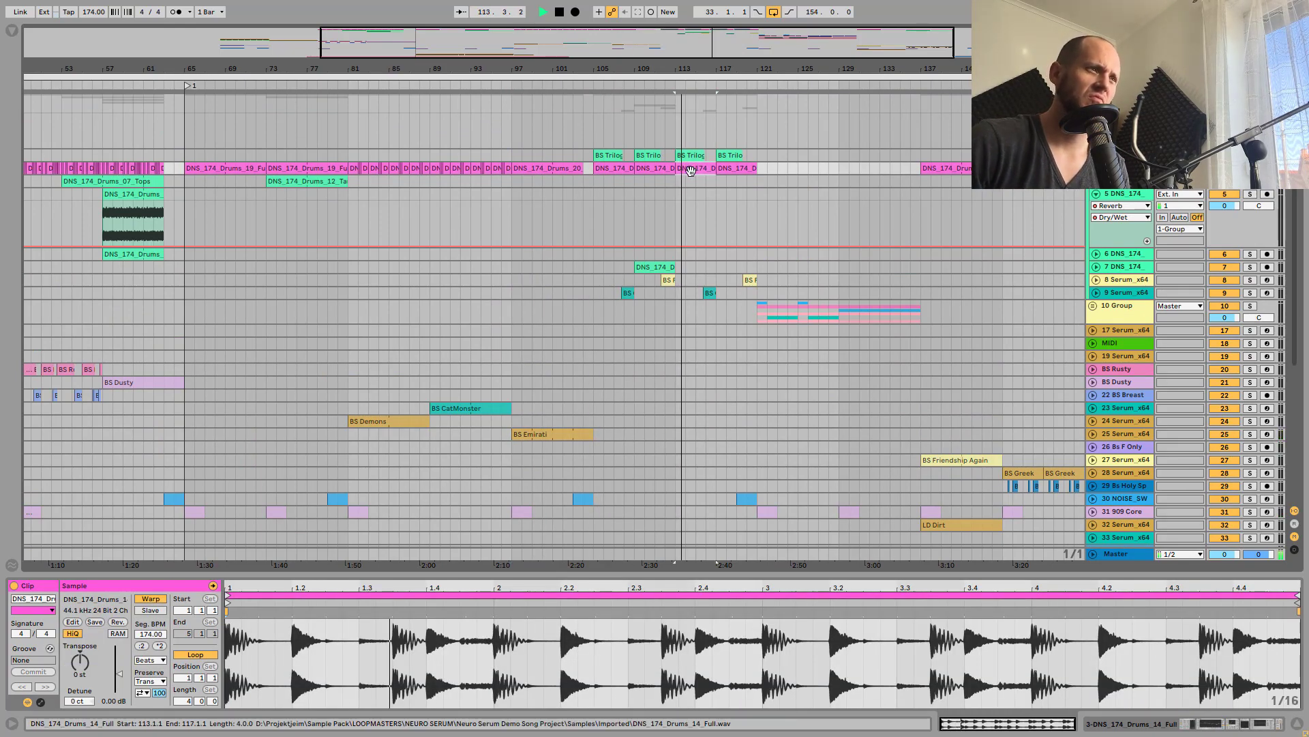
scroll(783, 226, down, 1)
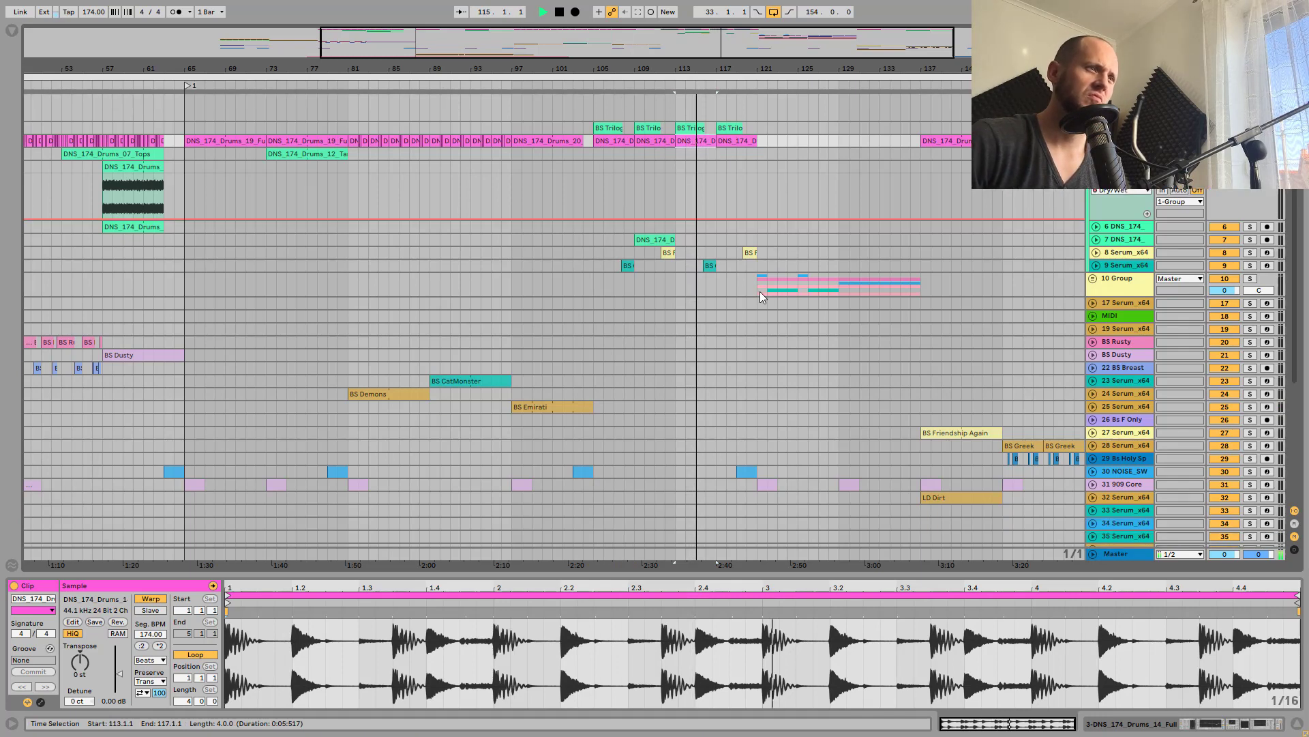
click(760, 292)
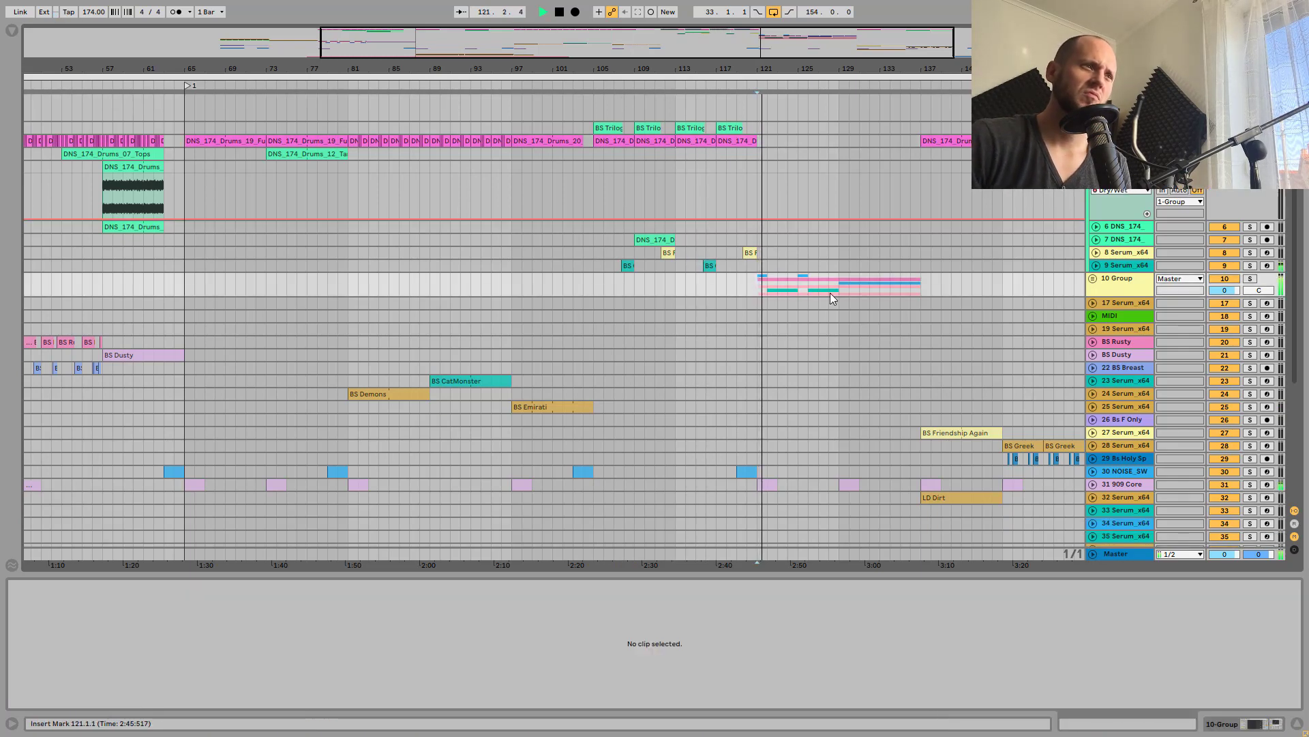
Set the insert point at bar 130 and audition the BS Friendship Again and BS Greek clips
scroll(636, 204, right, 6)
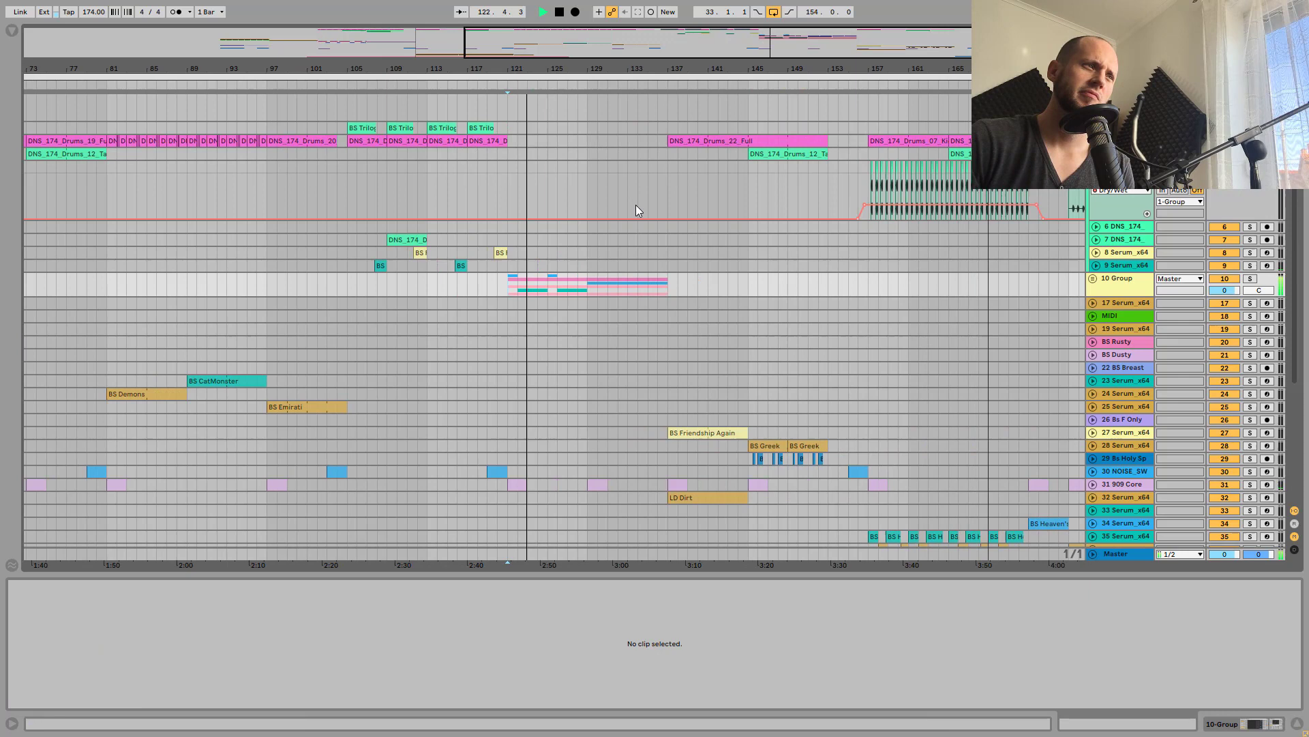
click(593, 288)
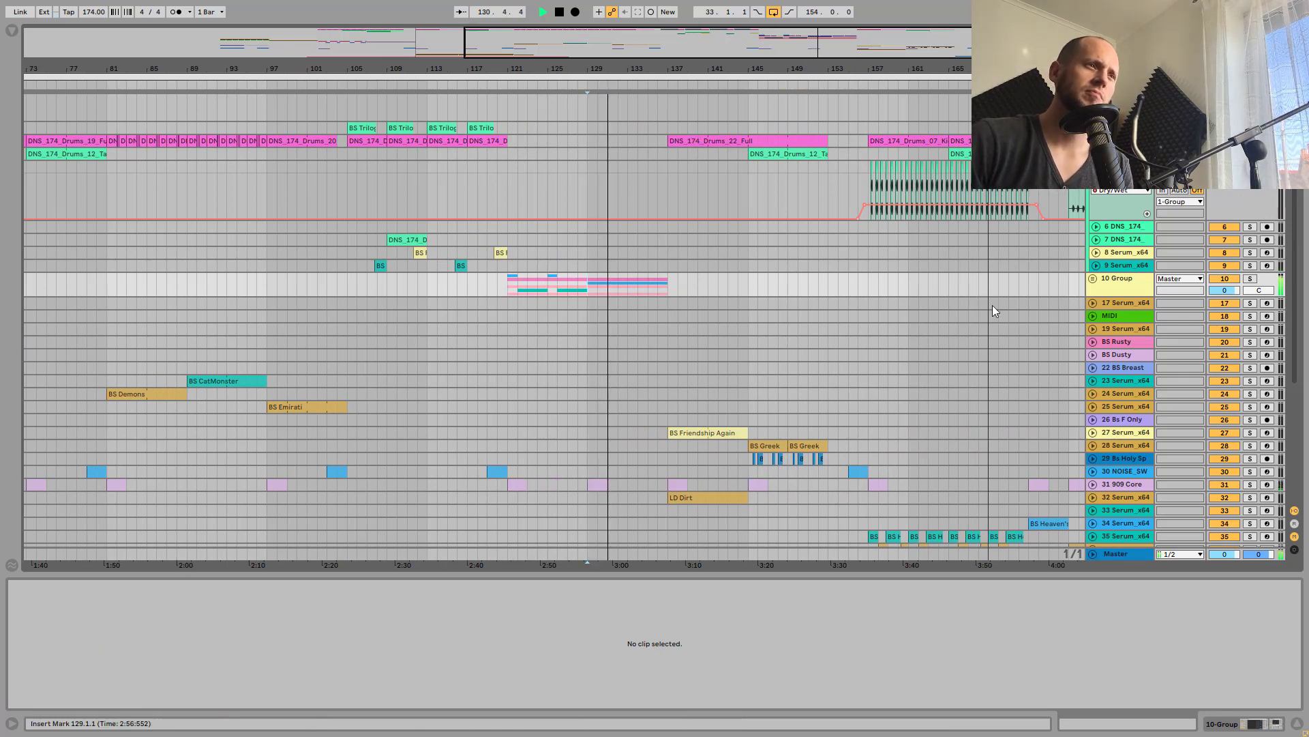
scroll(988, 298, down, 4)
scroll(987, 298, down, 2)
scroll(977, 293, up, 4)
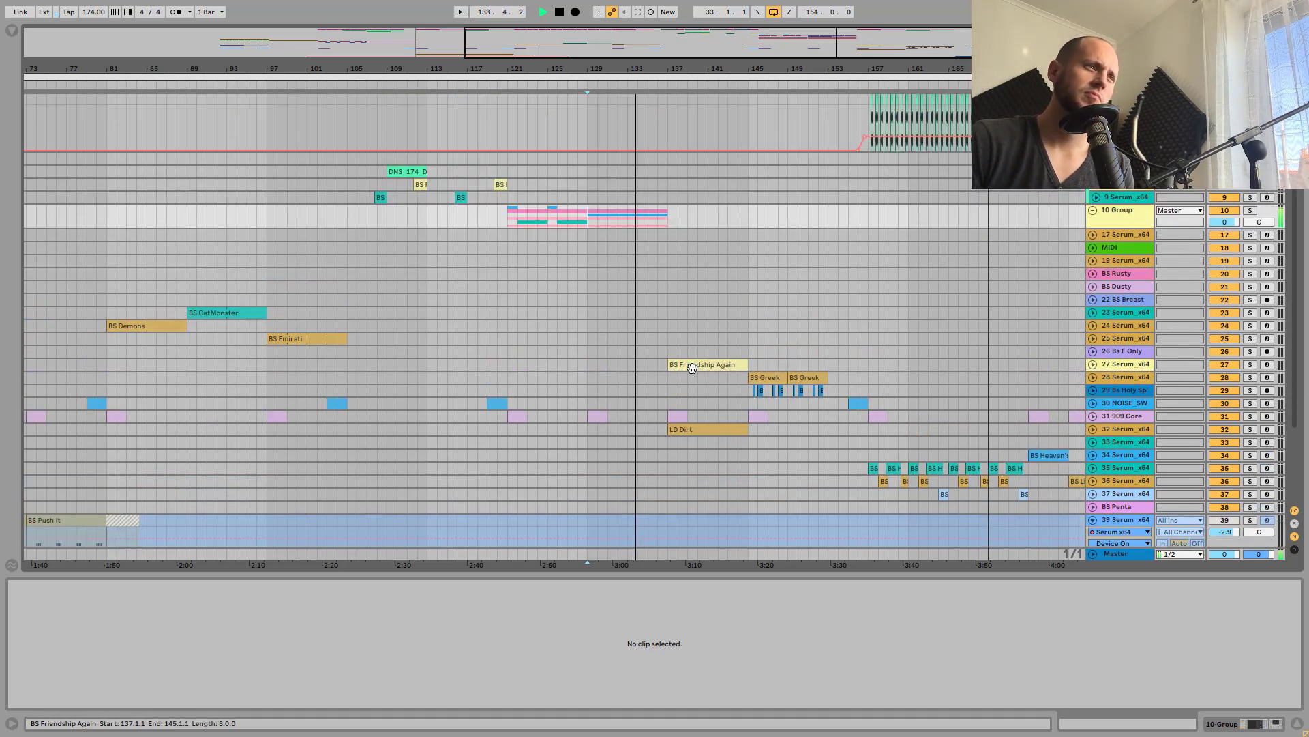
click(691, 367)
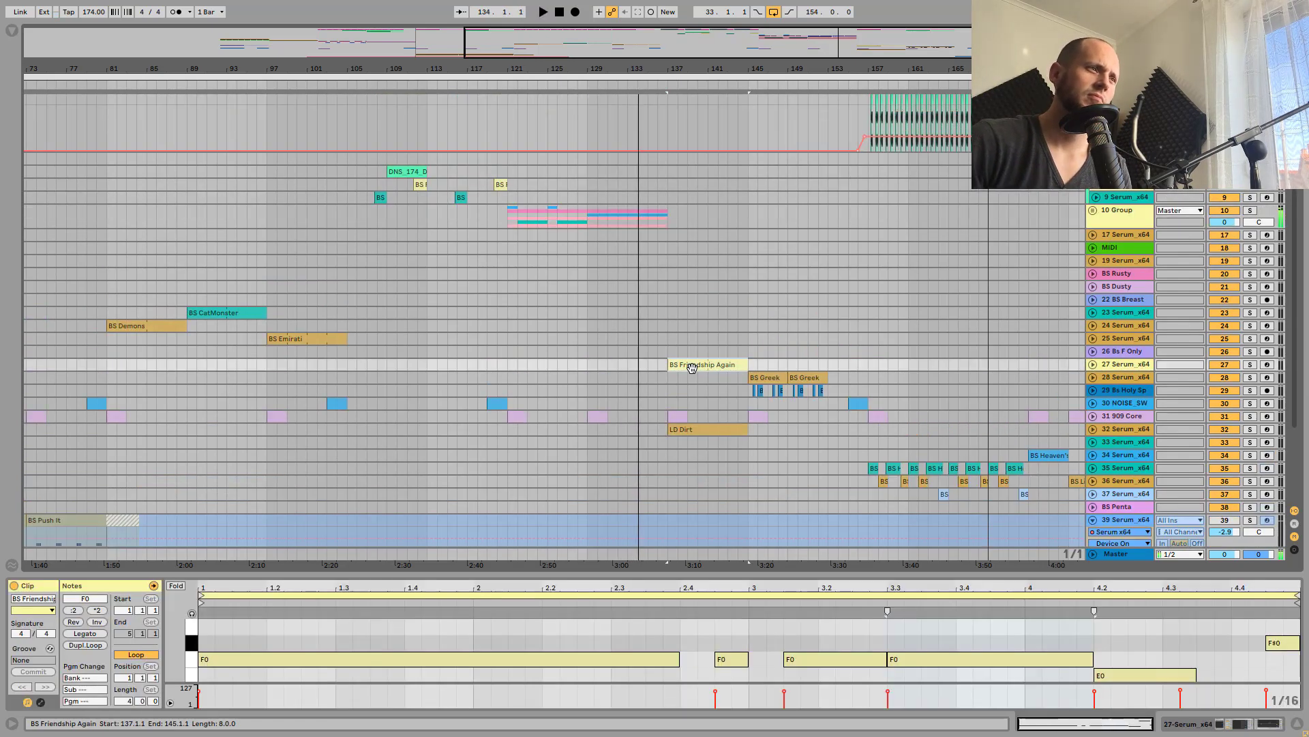
click(763, 376)
Audition the NOISE_SW, Tambourine, BS Heaven's and Percussion clips, then zoom out to the whole arrangement
scroll(844, 332, up, 3)
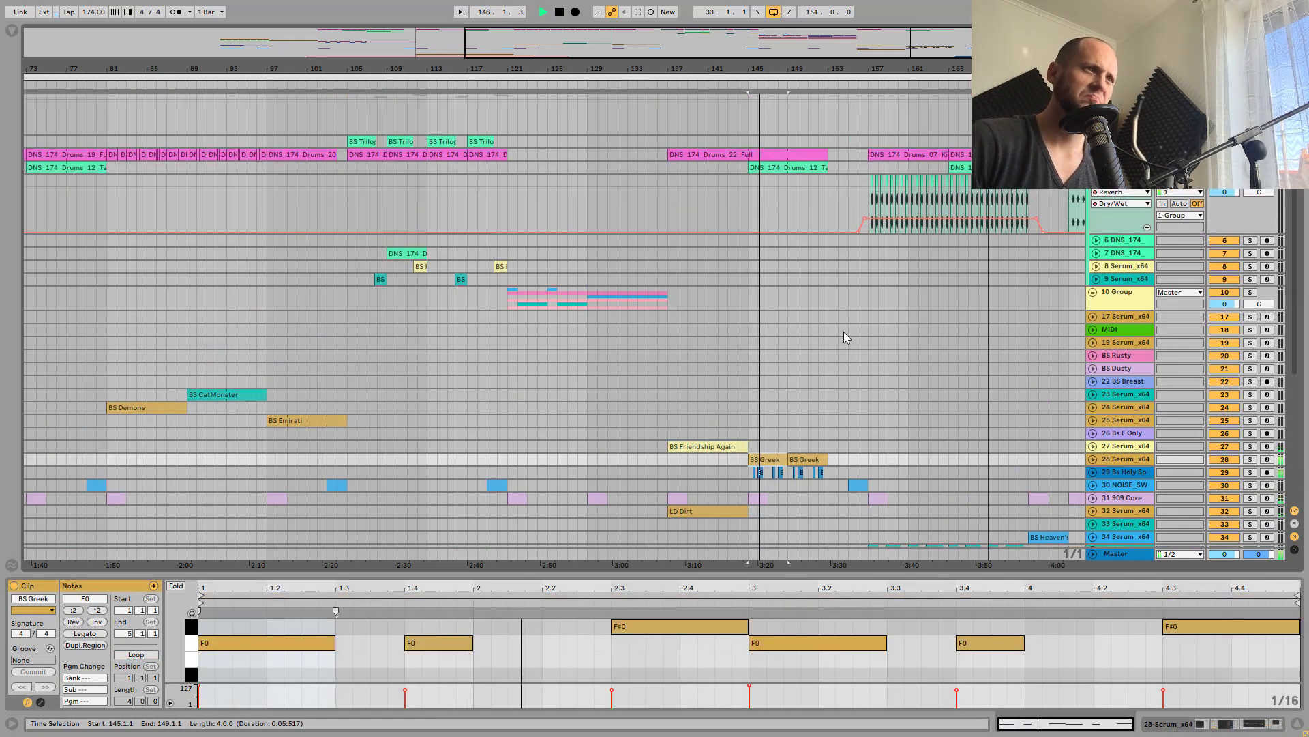
scroll(845, 332, down, 3)
scroll(842, 339, down, 1)
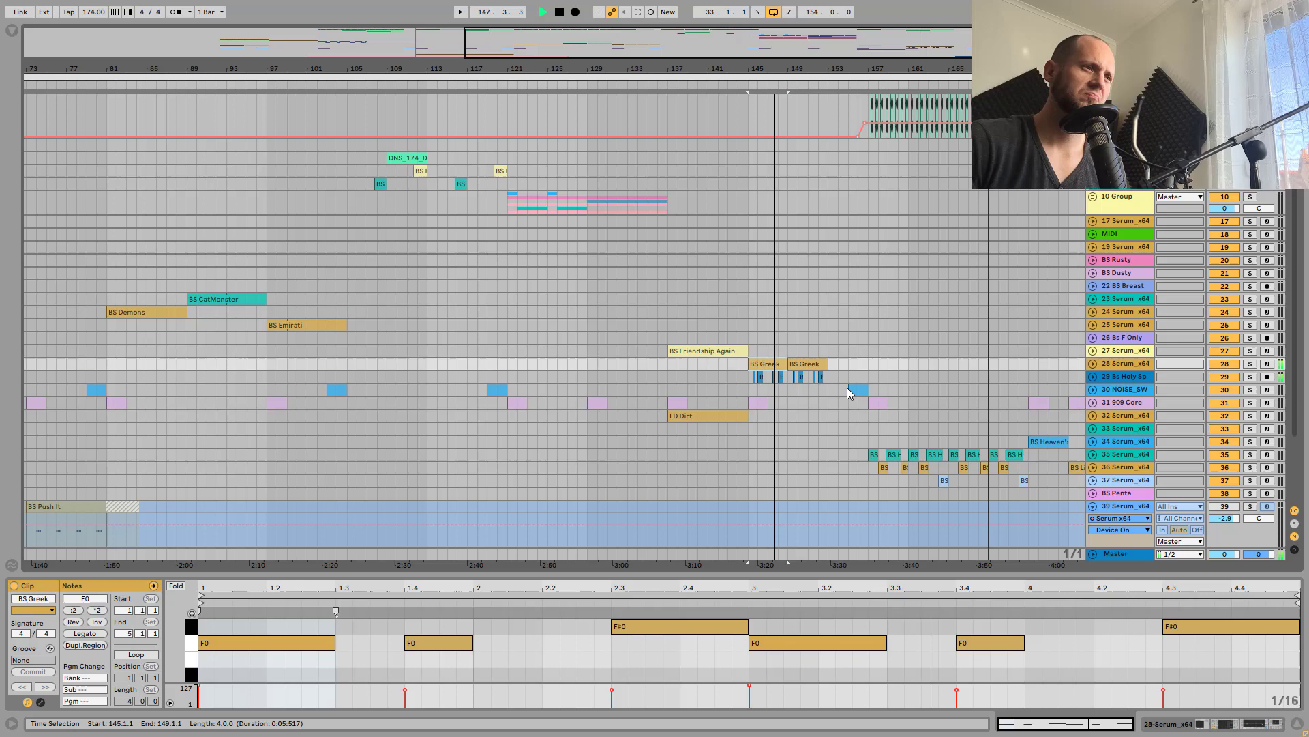
click(851, 387)
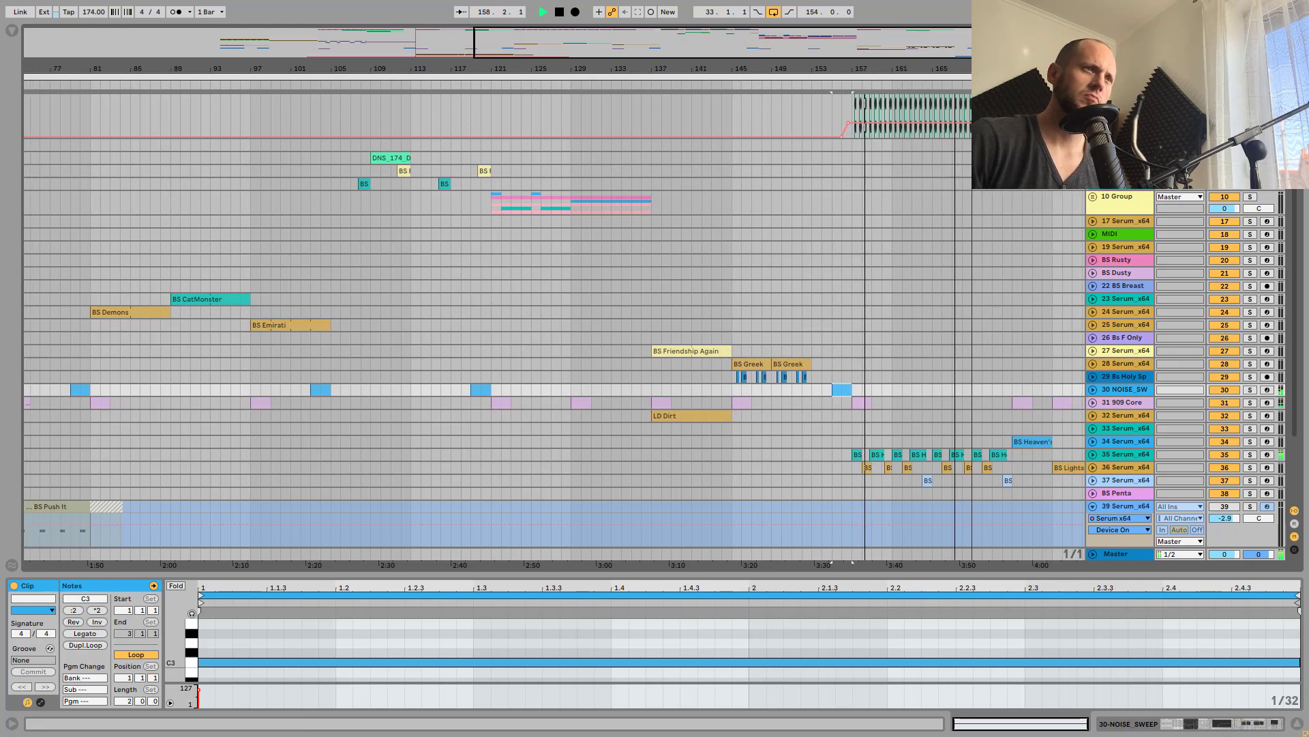
scroll(934, 354, up, 3)
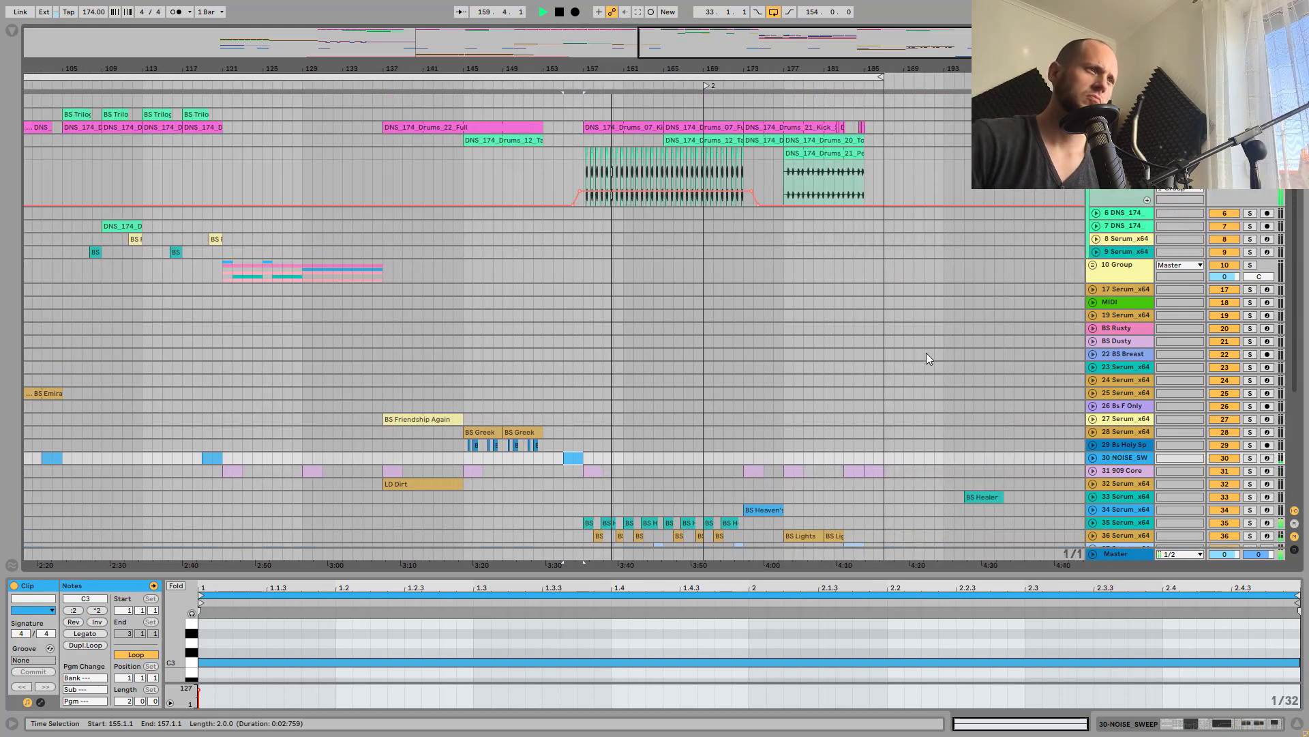
click(685, 140)
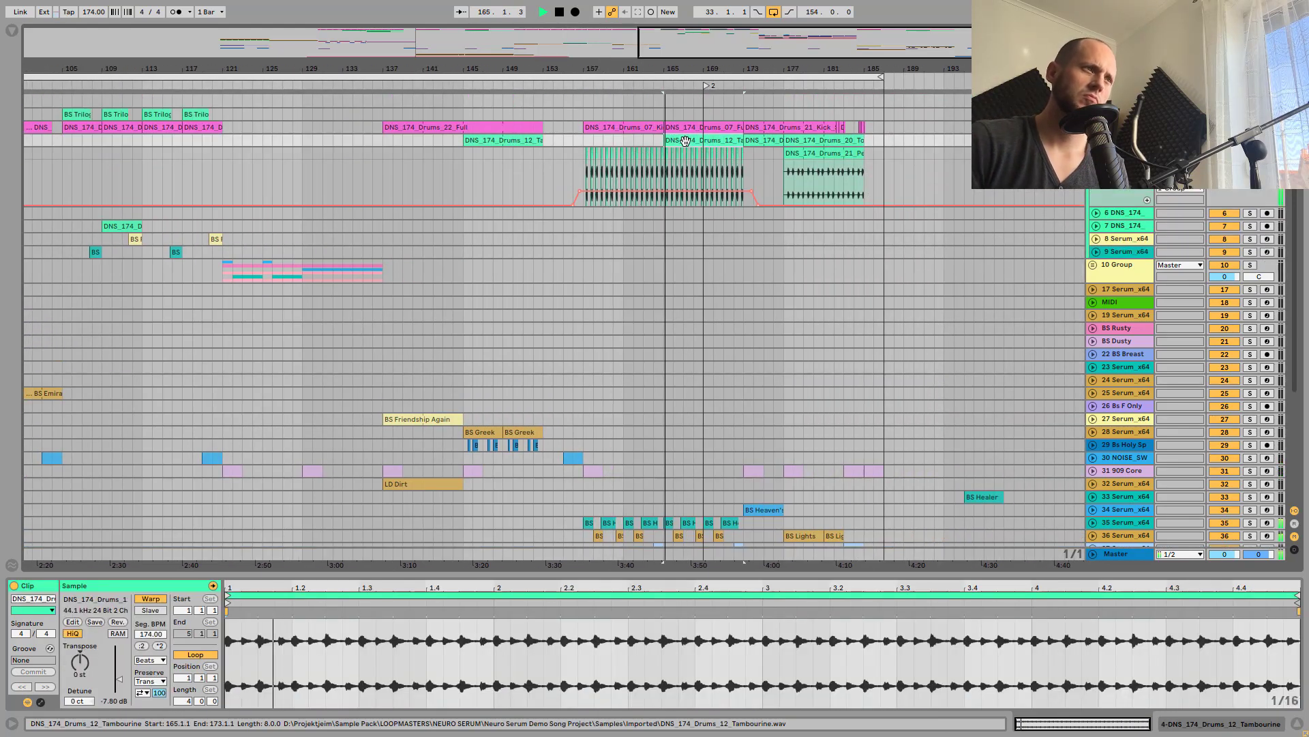
click(761, 510)
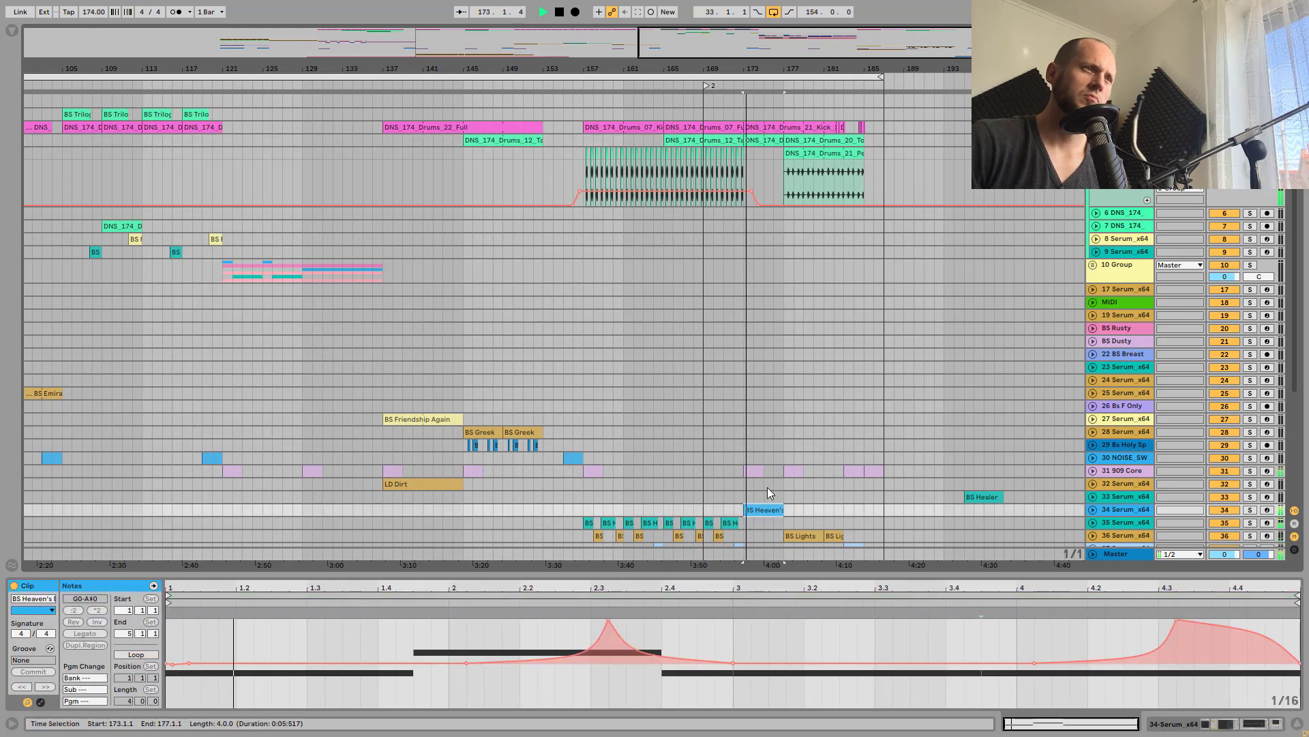
click(832, 164)
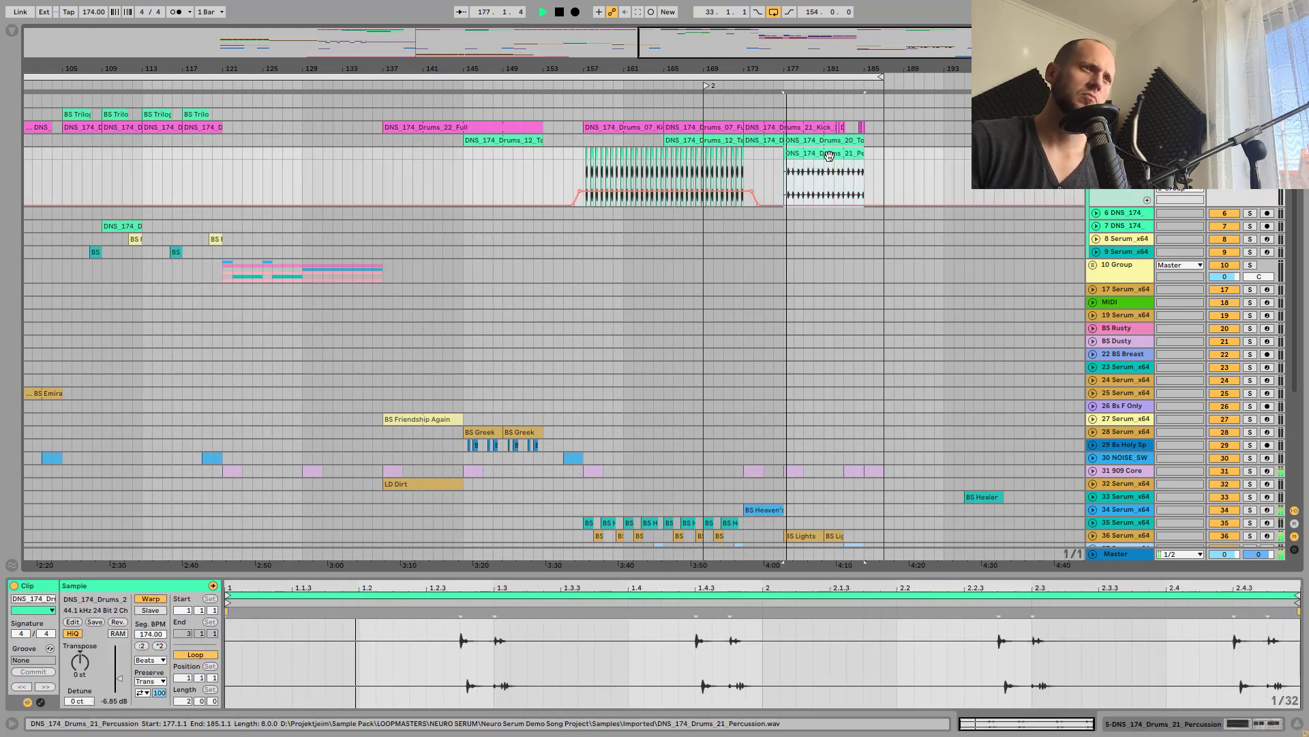
drag(965, 41, 965, 58)
Stop playback and watch the Start to Finish - Brutal Violent Dubstep promo video
key(space)
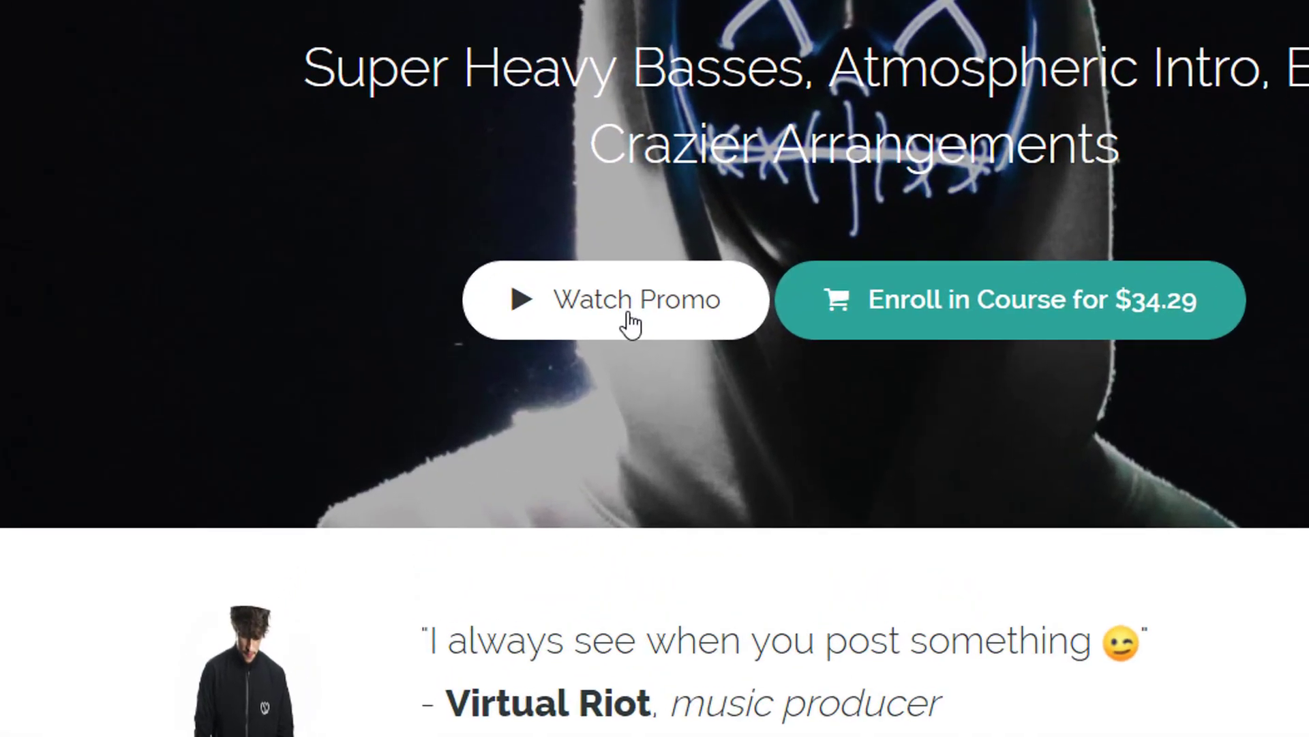
click(631, 319)
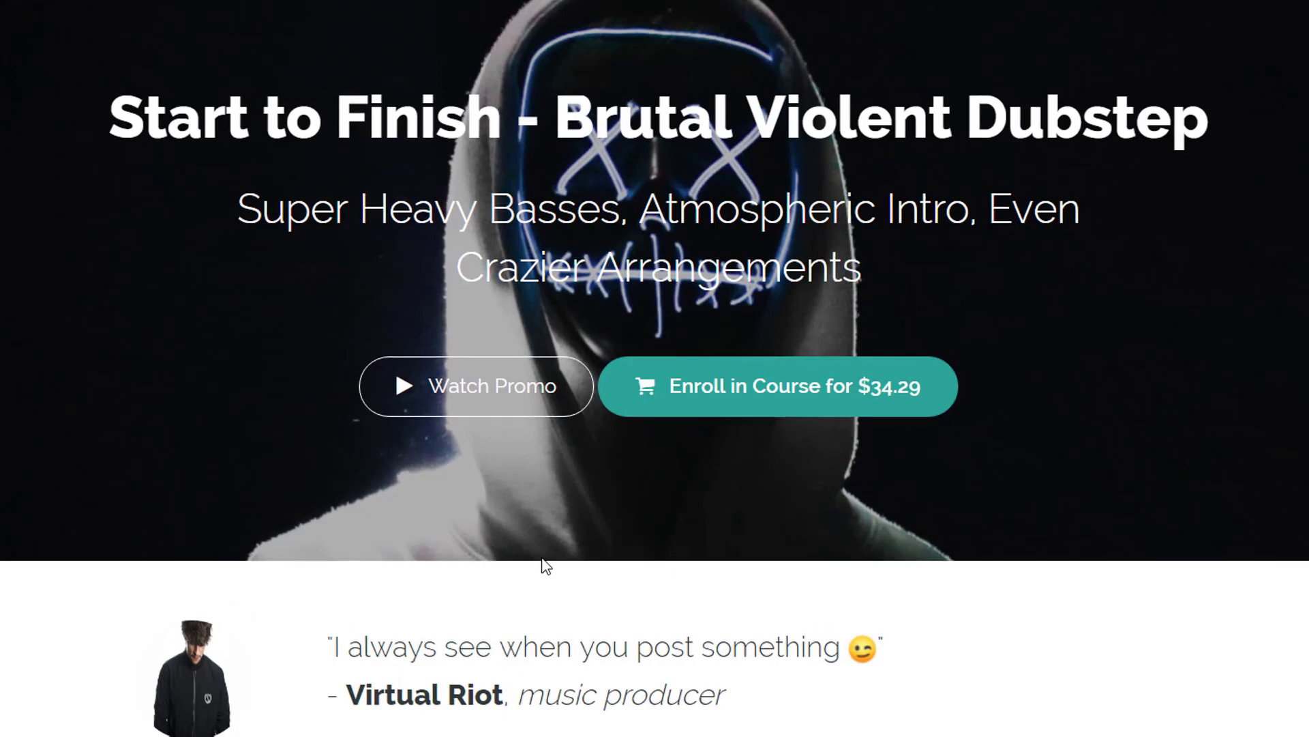
scroll(571, 509, down, 7)
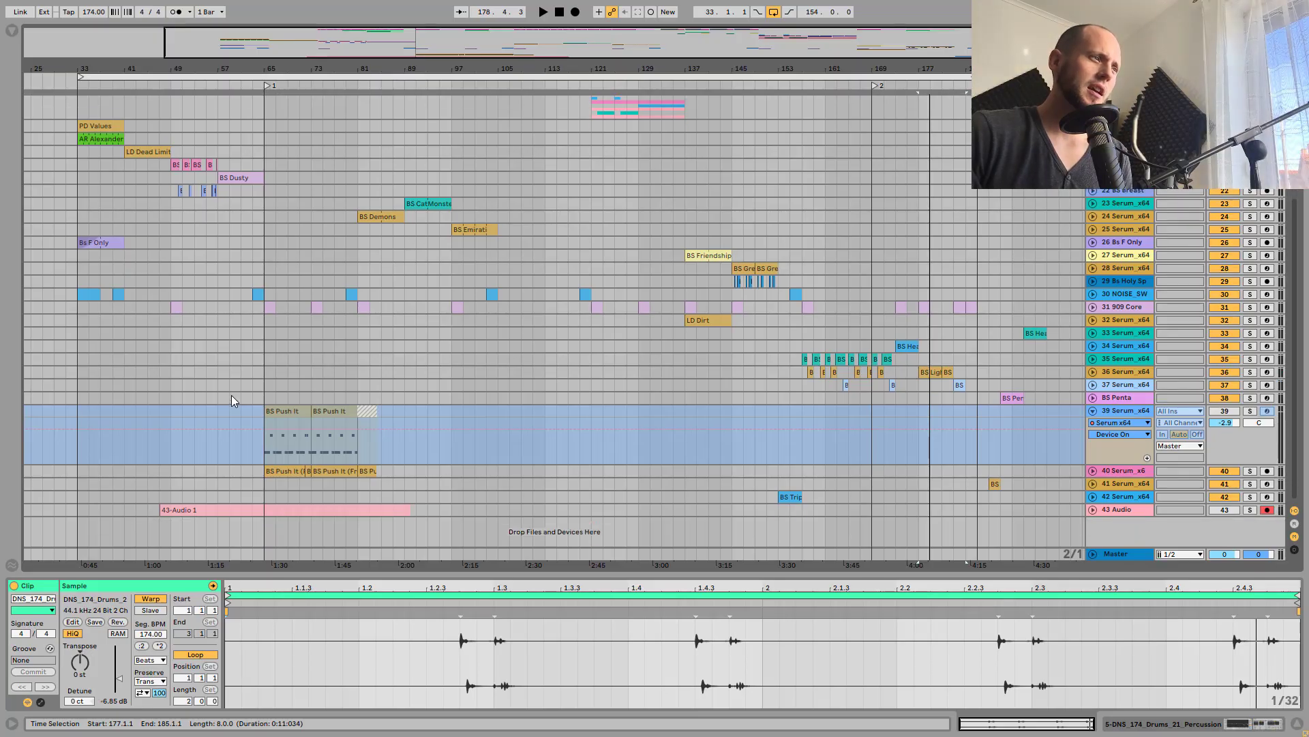
Zoom in on the BS Push It clip and play the soloed frozen track
click(271, 409)
drag(259, 66, 427, 406)
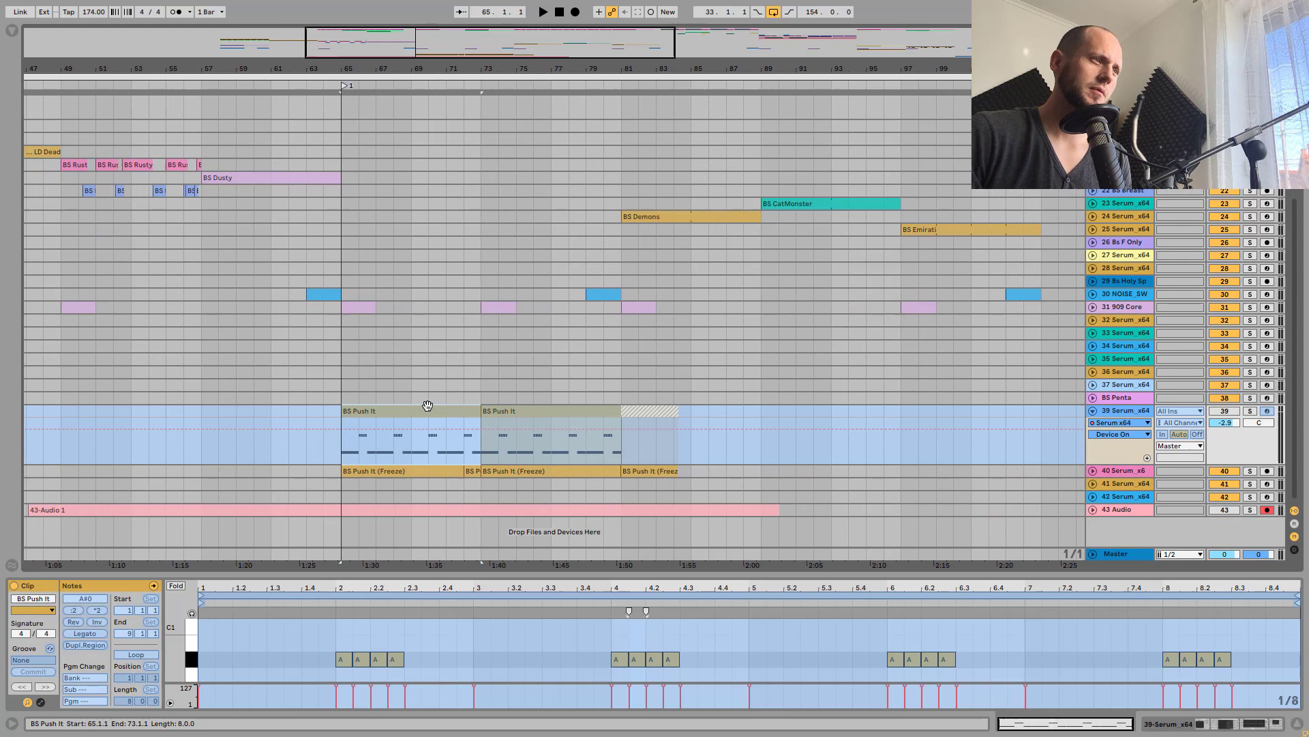
click(1250, 471)
key(space)
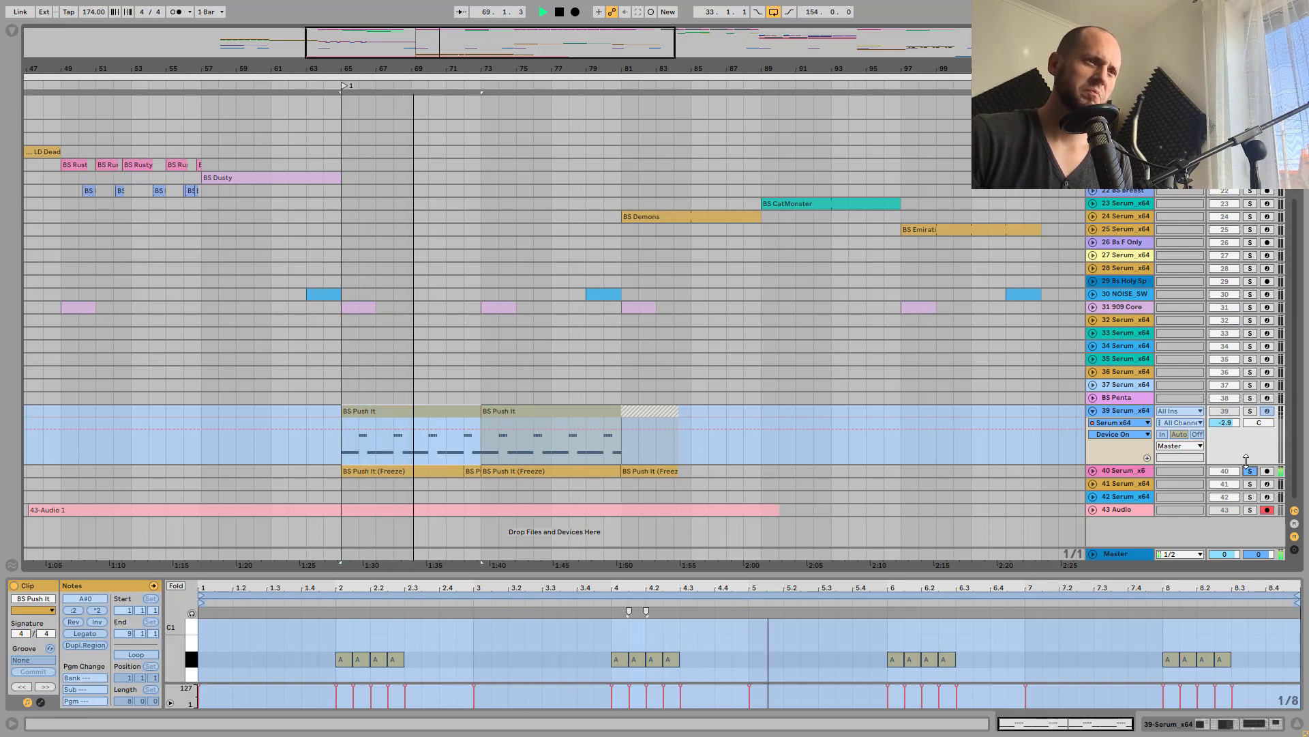
Unfold bounce track 40 to show the BS Push It (Freeze) clip and zoom to bar 65
click(1139, 473)
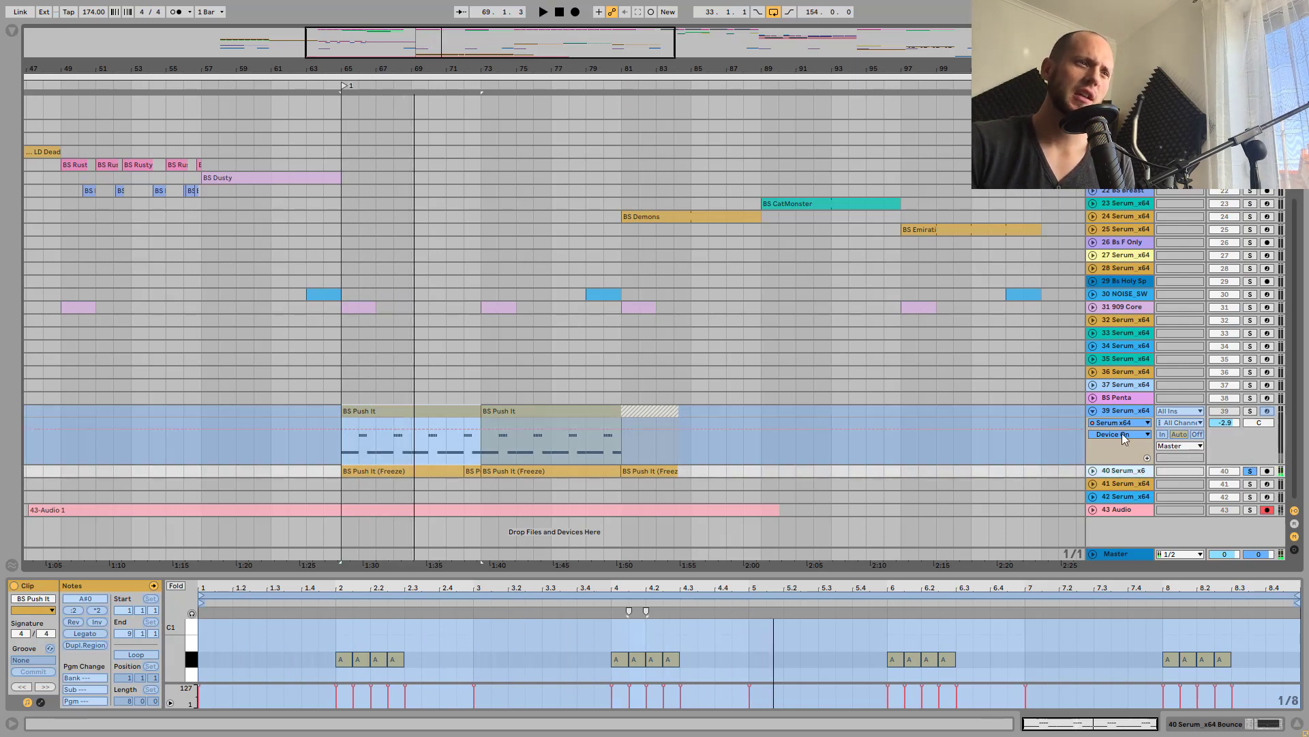
click(1092, 471)
click(368, 471)
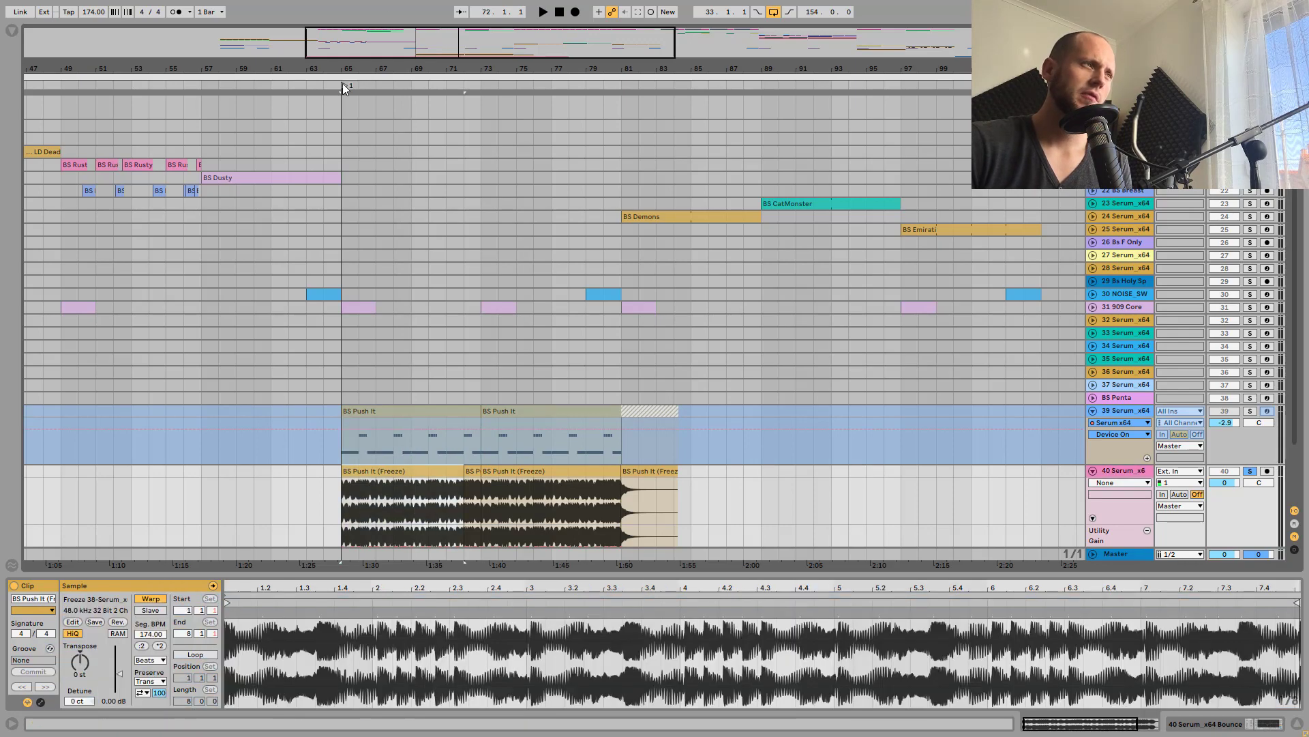
drag(348, 68, 349, 120)
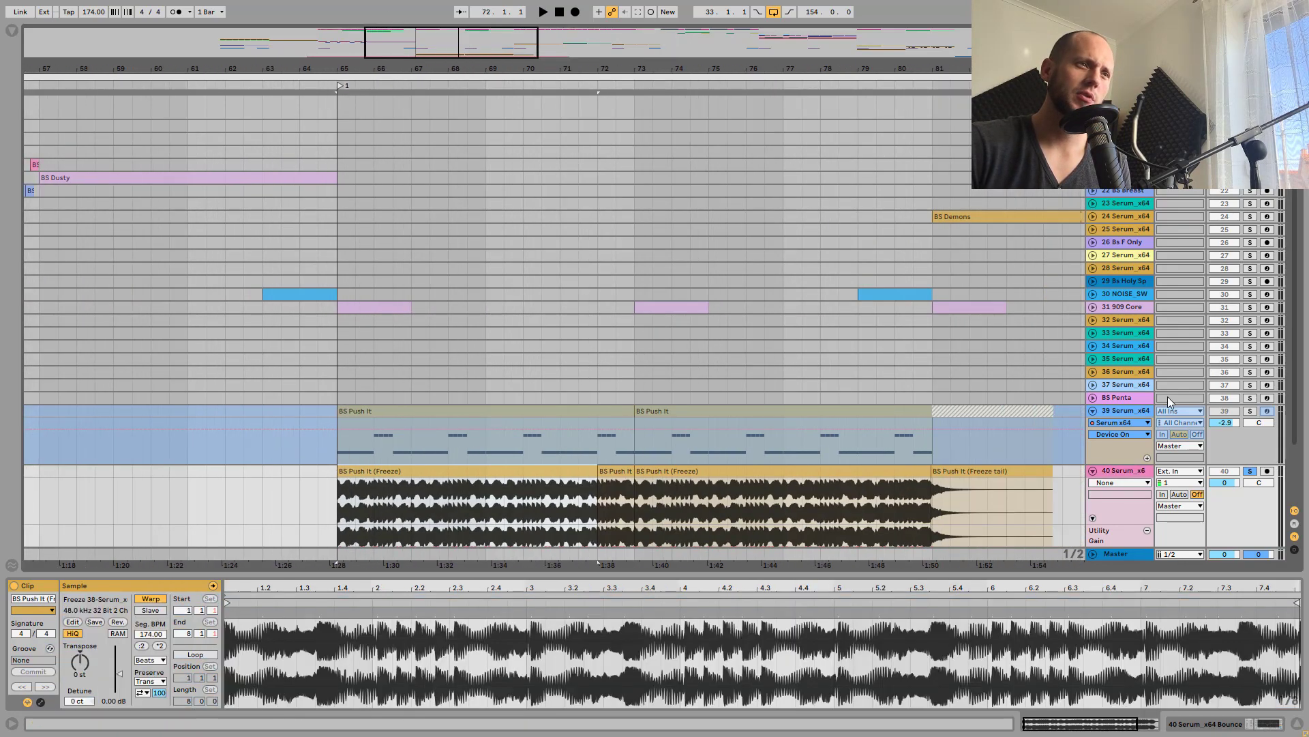
click(1122, 411)
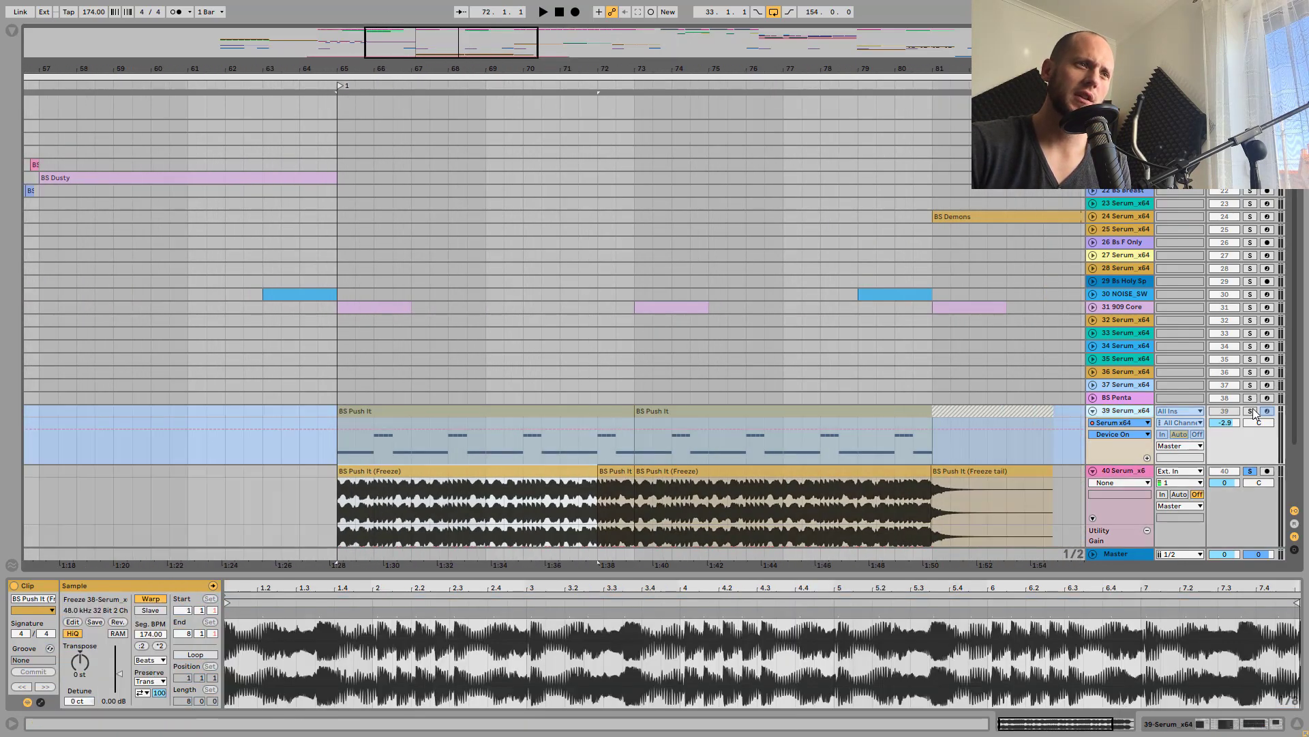
Unfreeze the BS Push It Serum track 39
click(1109, 413)
key(space)
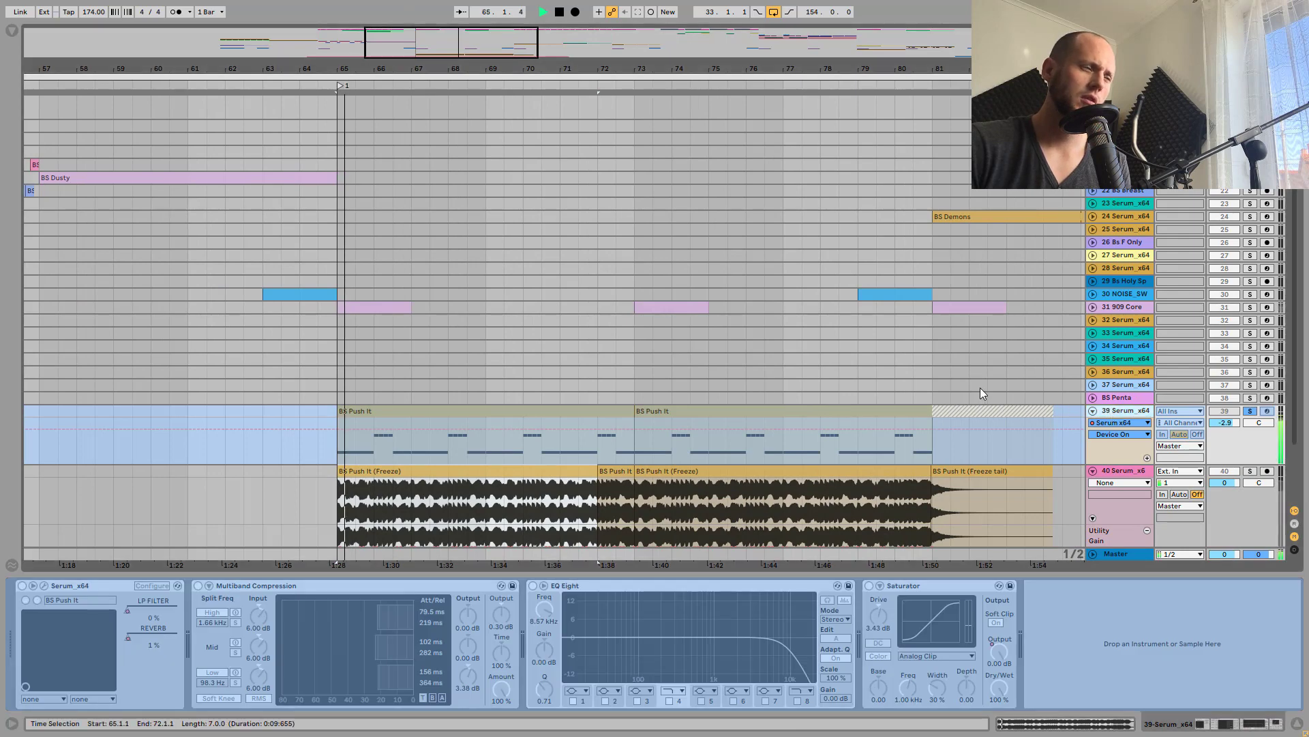
right_click(1113, 415)
click(1153, 495)
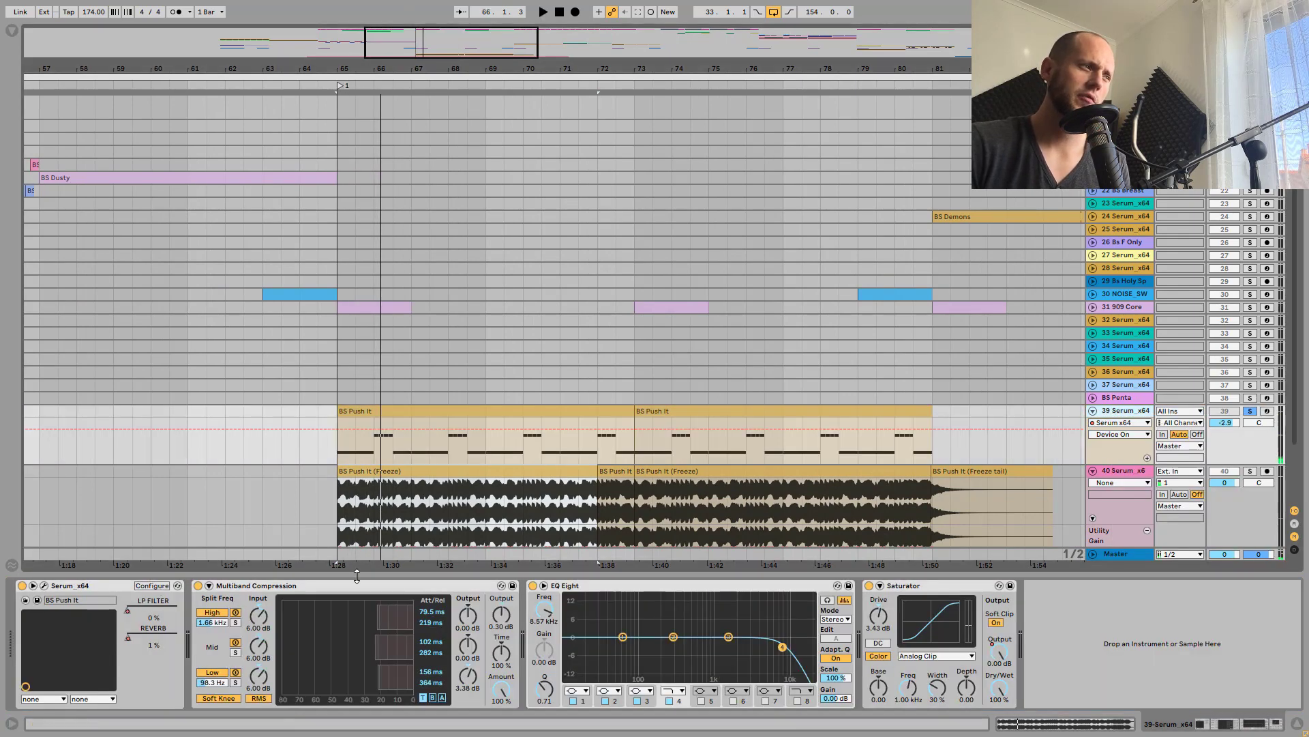
Turn off EQ Eight, Saturator and Multiband Compression and play the dry bass from bar 65
click(690, 591)
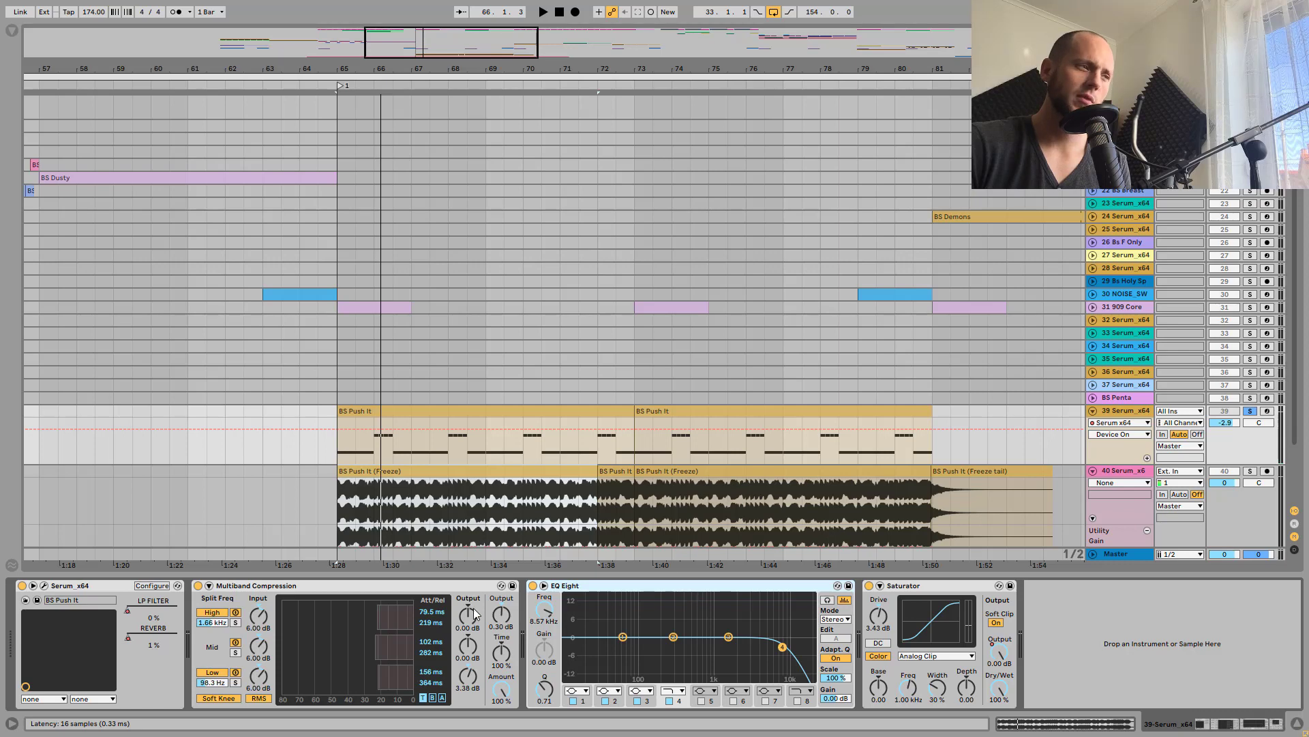
click(317, 589)
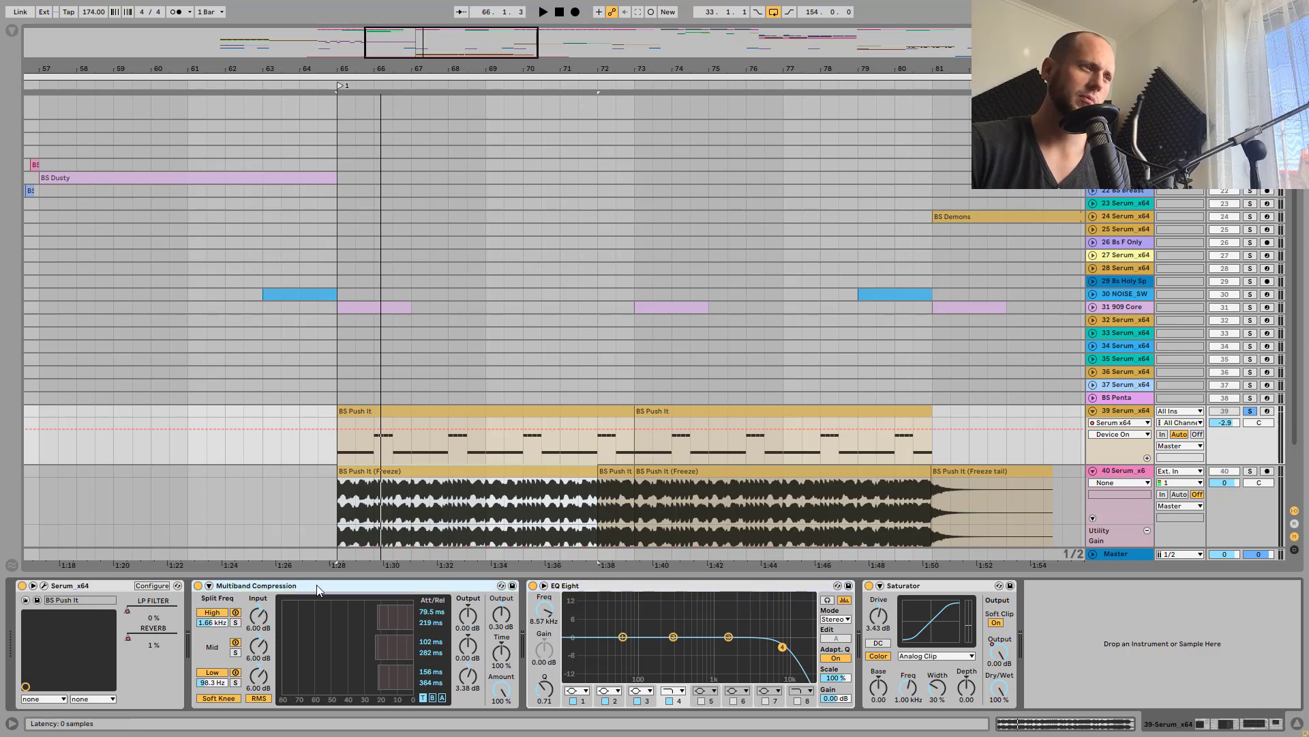
click(534, 586)
click(870, 587)
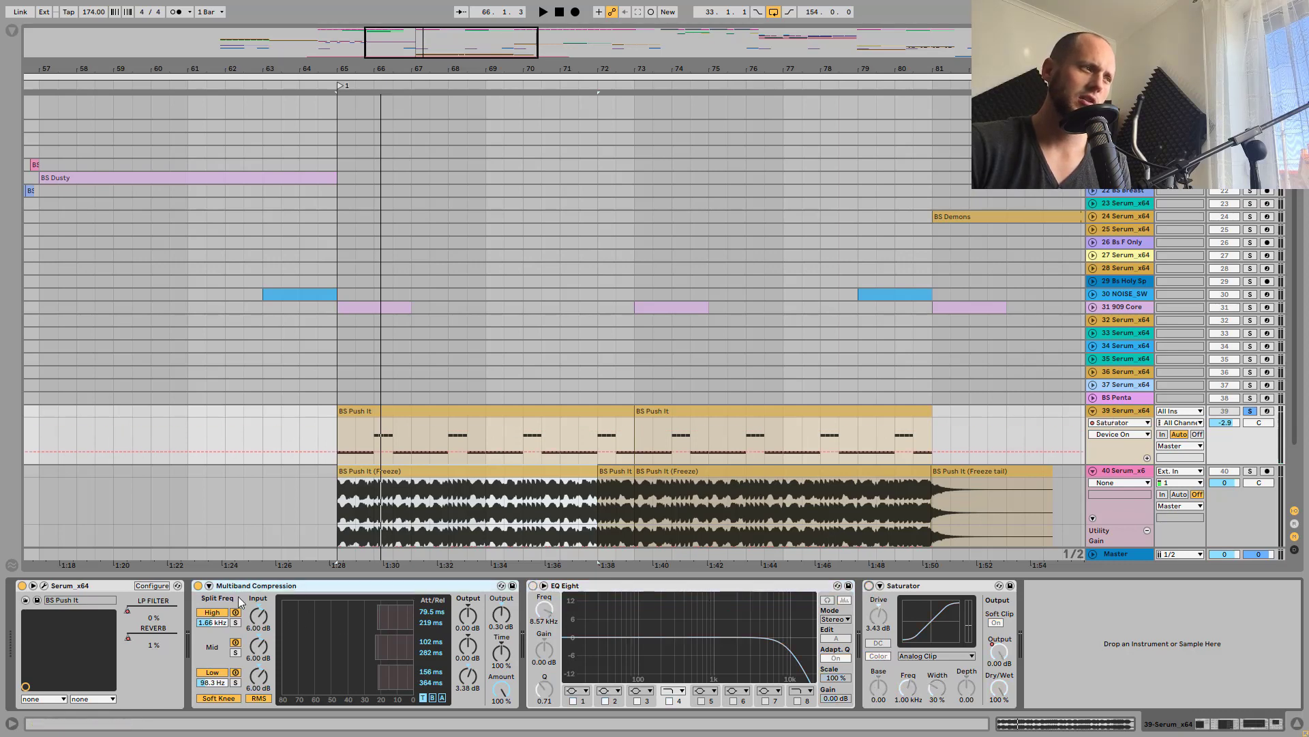
click(199, 586)
click(104, 591)
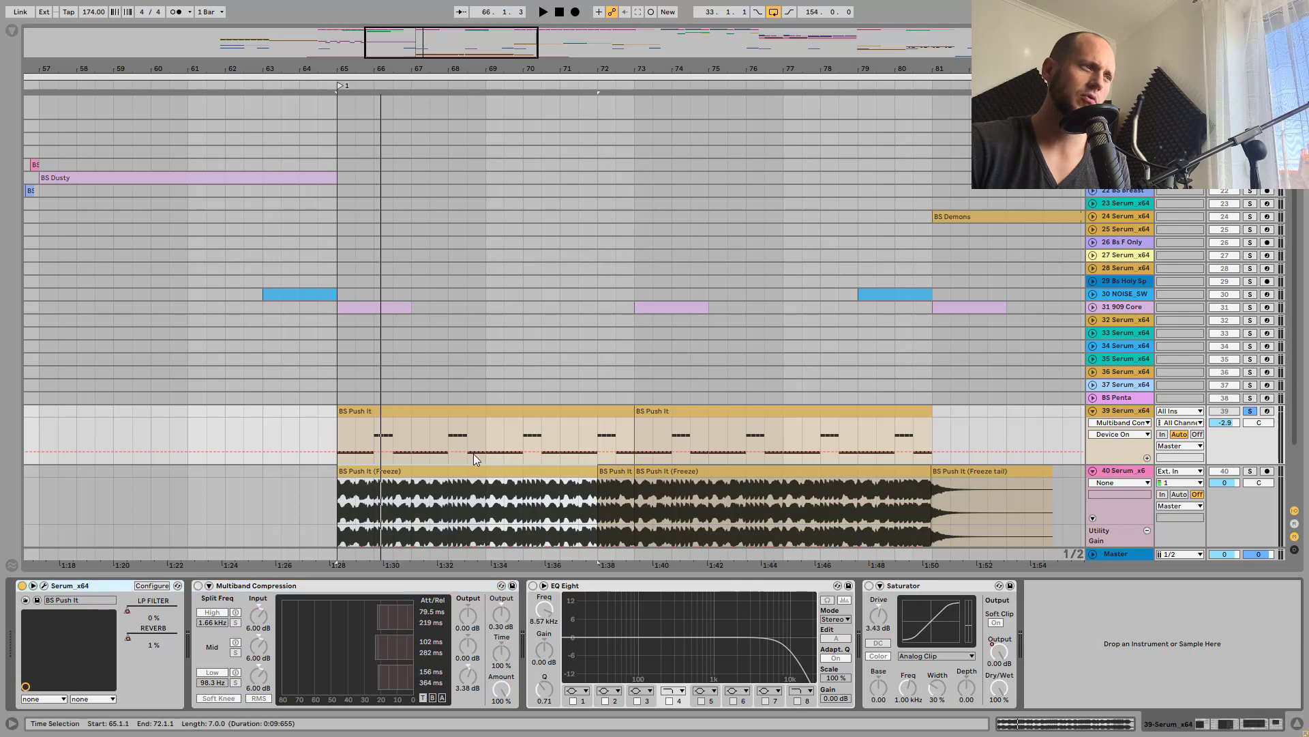
click(463, 412)
key(space)
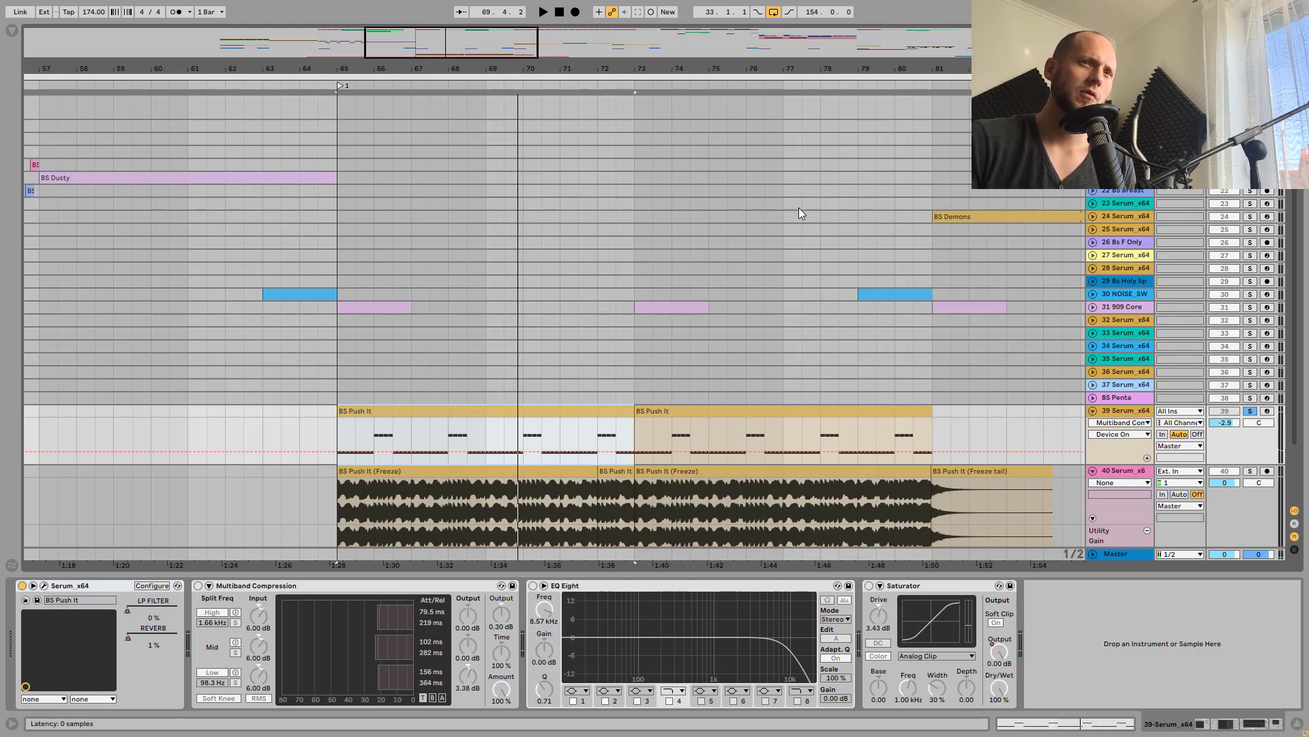
Open the Serum editor, hide the Detail View and add a lane for each automated envelope
key(ctrl+alt+p)
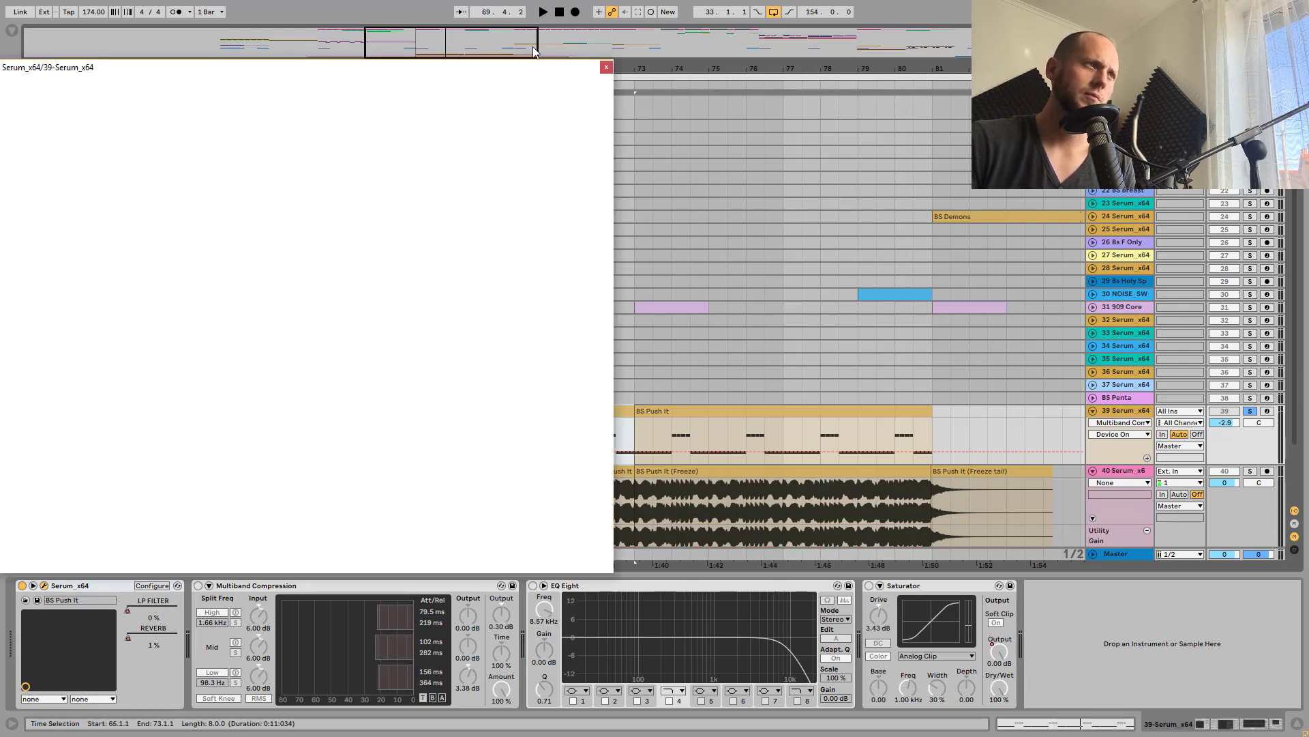
drag(532, 67, 682, 13)
scroll(1119, 469, up, 2)
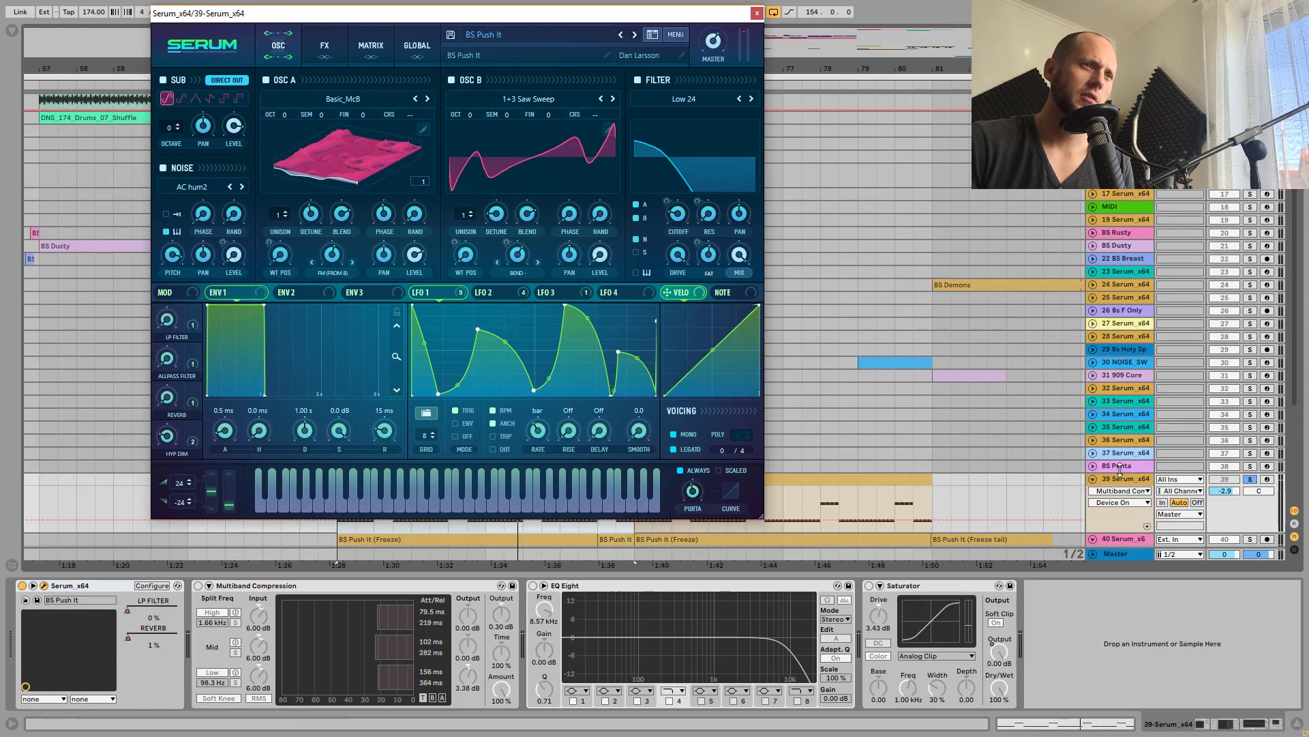
click(1295, 727)
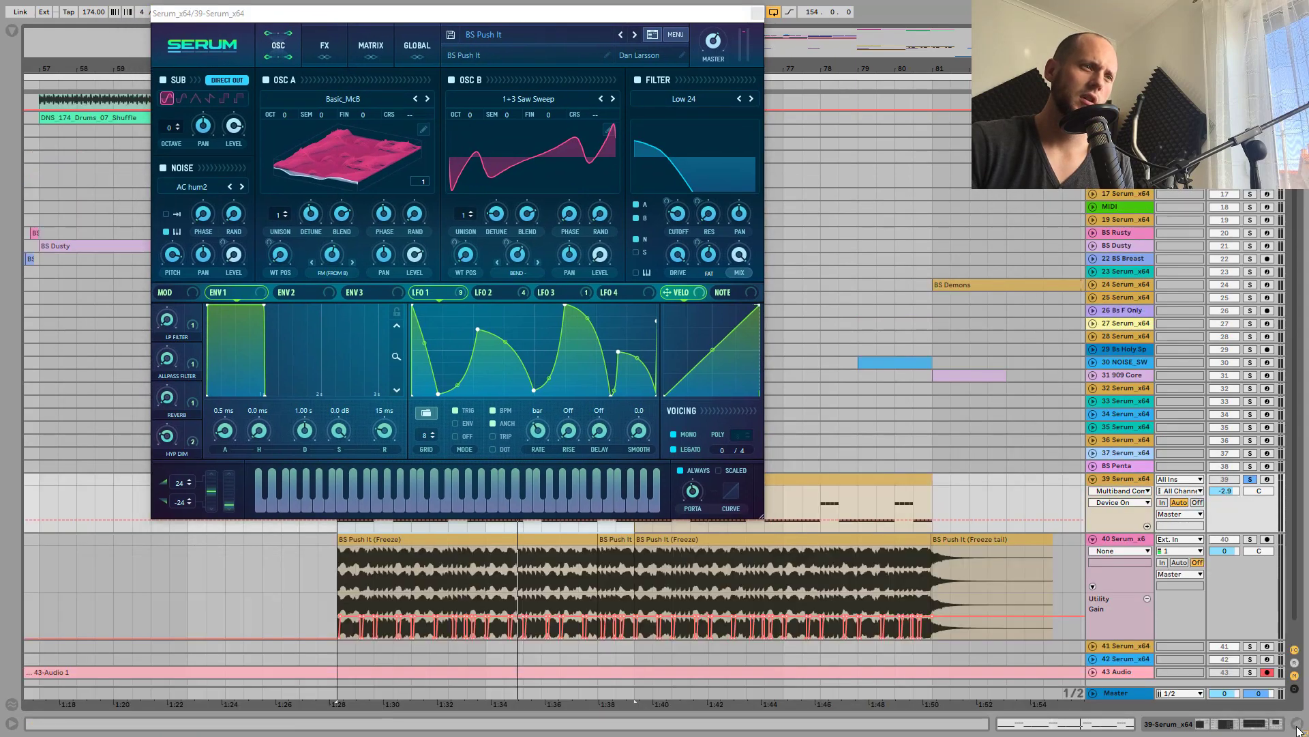
right_click(1116, 524)
click(1147, 536)
Play from the LP FILTER lane, delete a stray breakpoint and select bars 79–81
scroll(747, 544, down, 2)
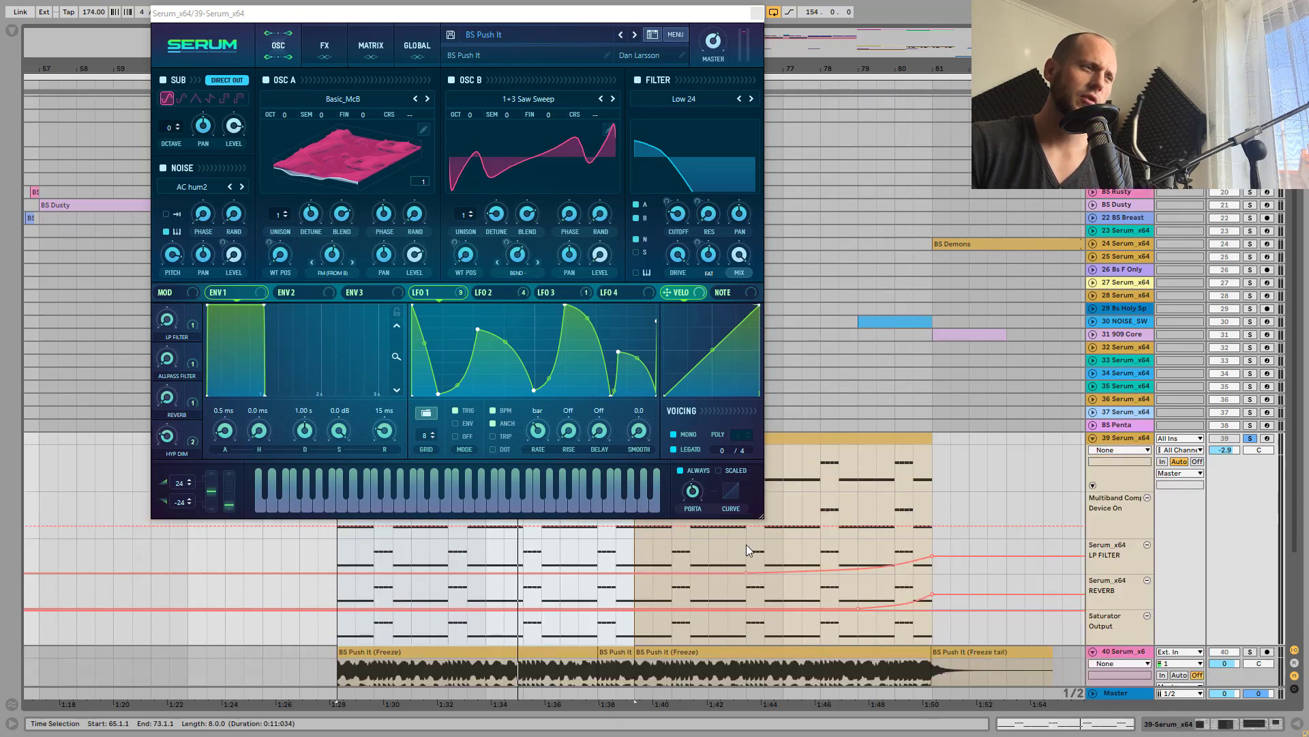
scroll(989, 573, up, 1)
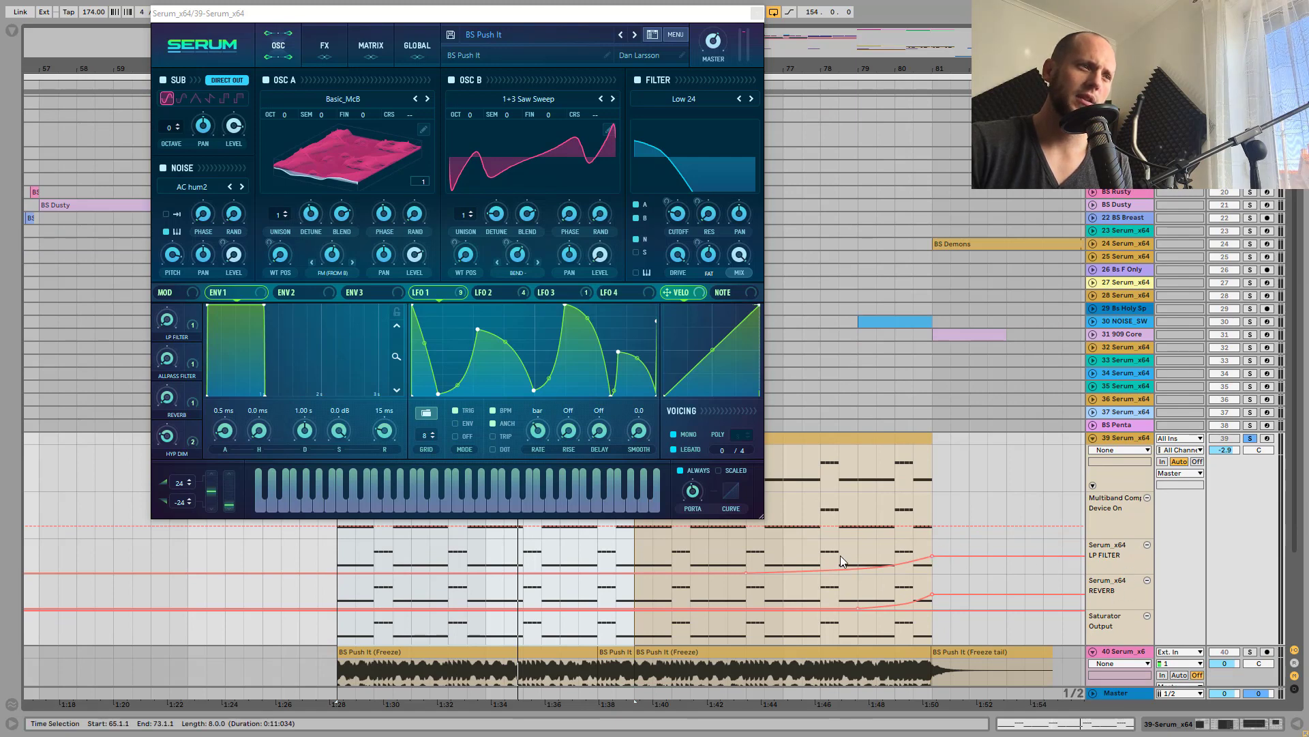
click(822, 551)
key(space)
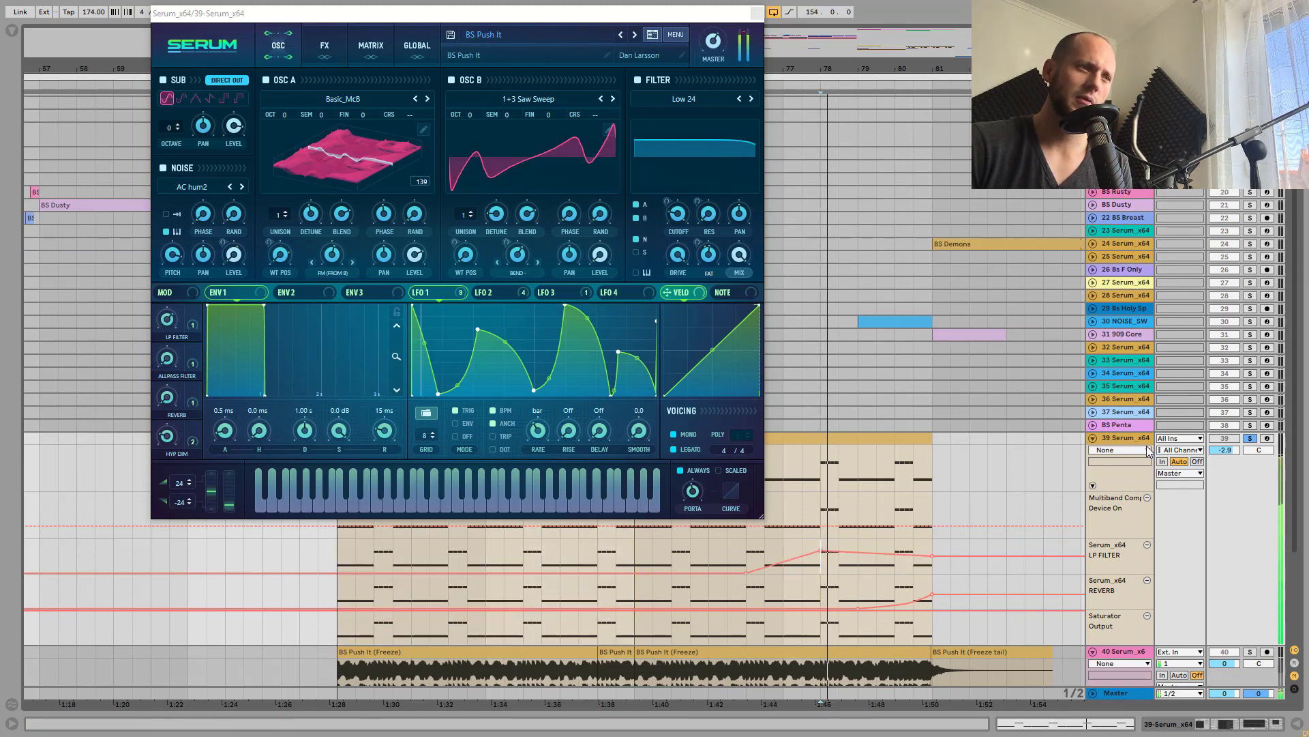
click(714, 566)
click(821, 551)
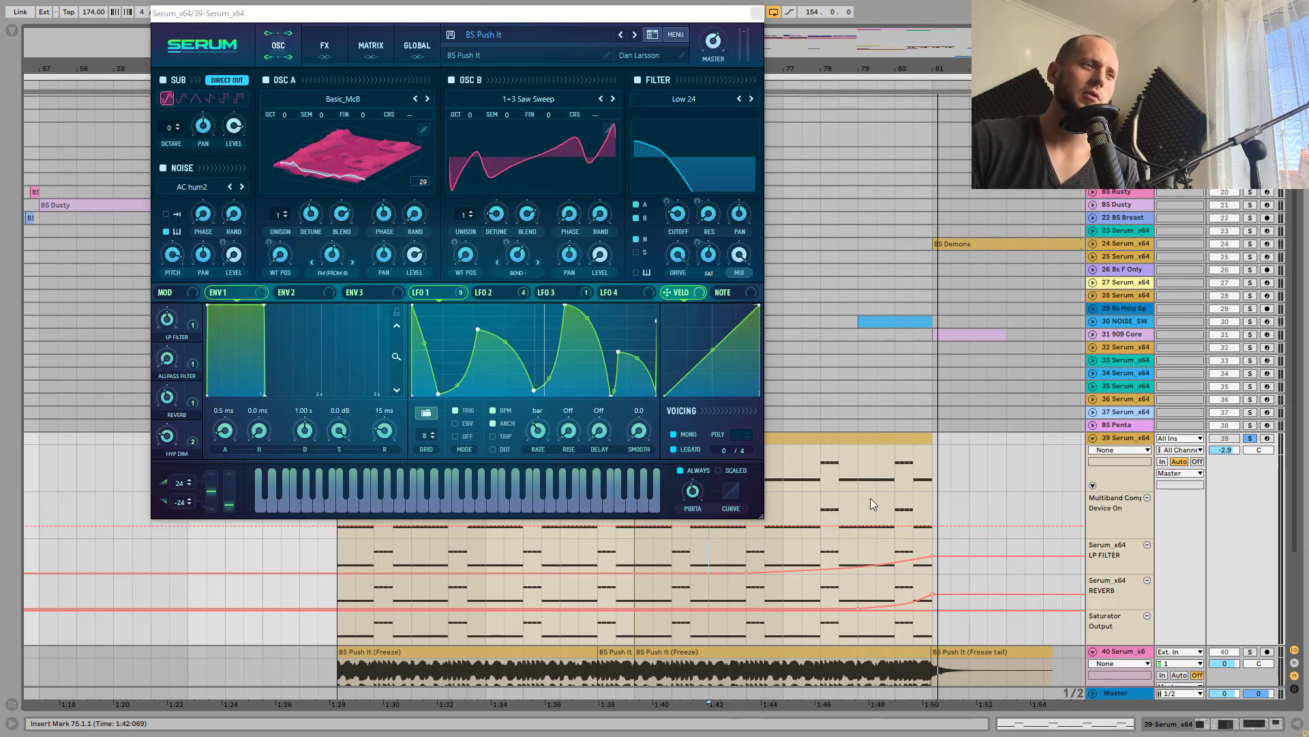
drag(859, 506, 939, 504)
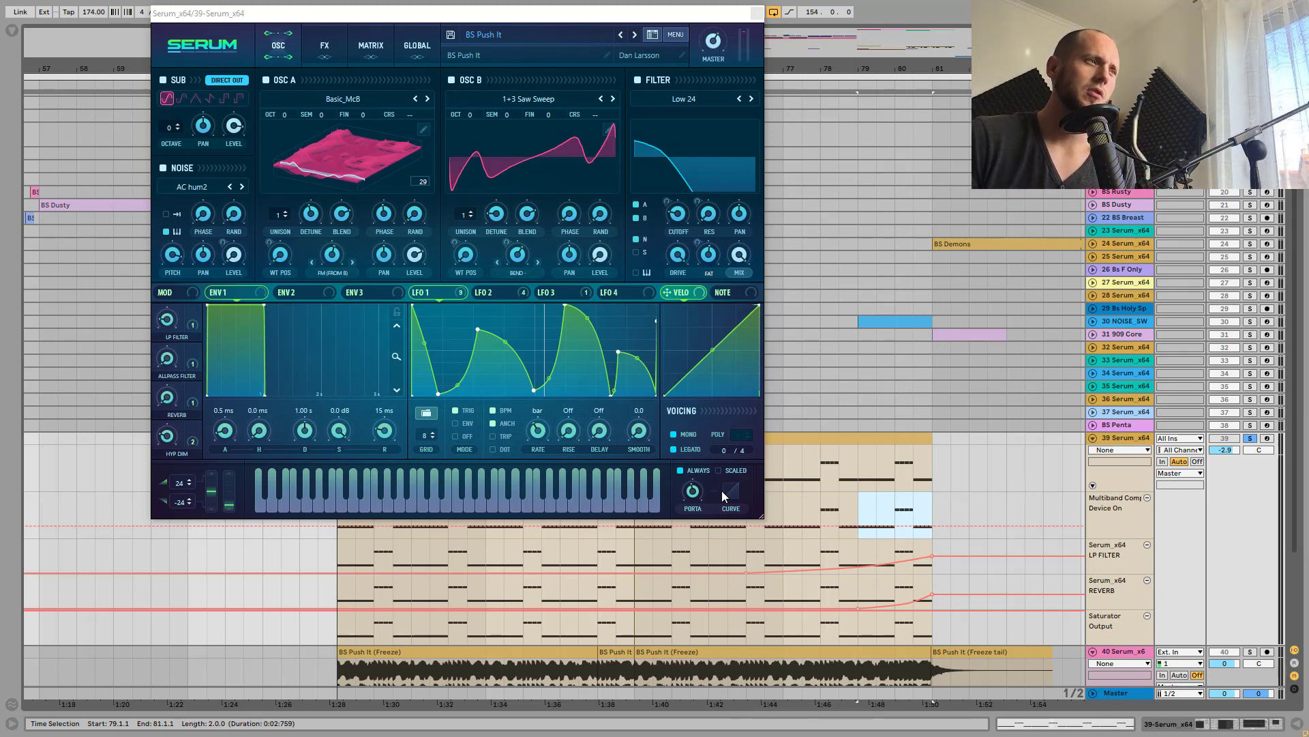
Browse Osc A's Basic_McB and Osc B's wavetable lists unchanged, showing Osc B in 3D
drag(402, 25, 615, 60)
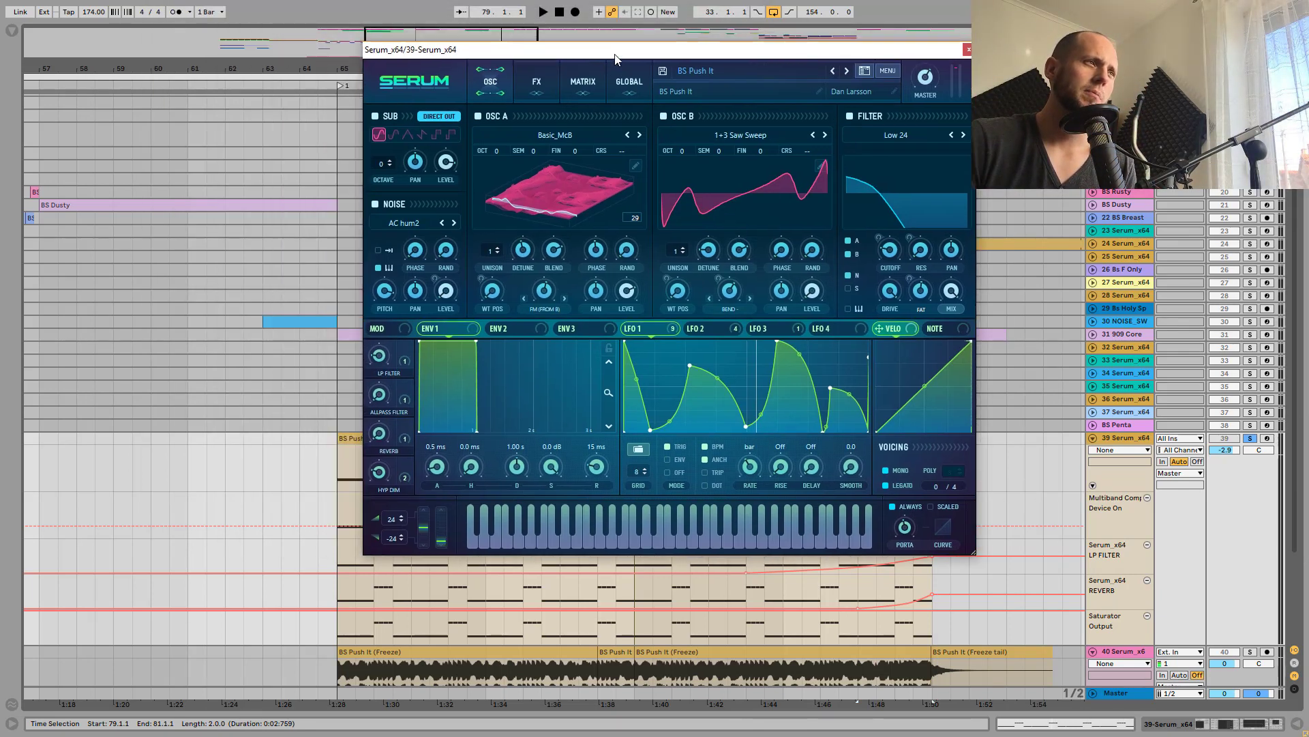
click(584, 138)
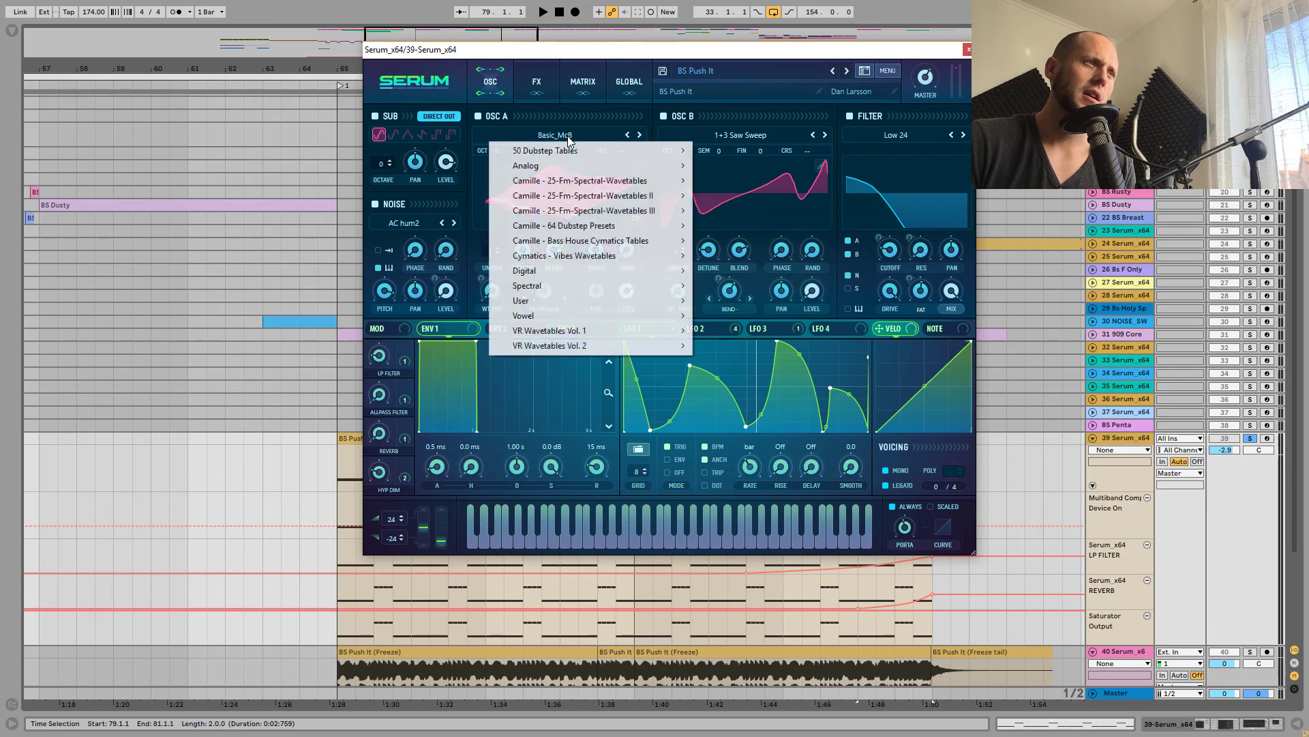
click(662, 60)
click(740, 135)
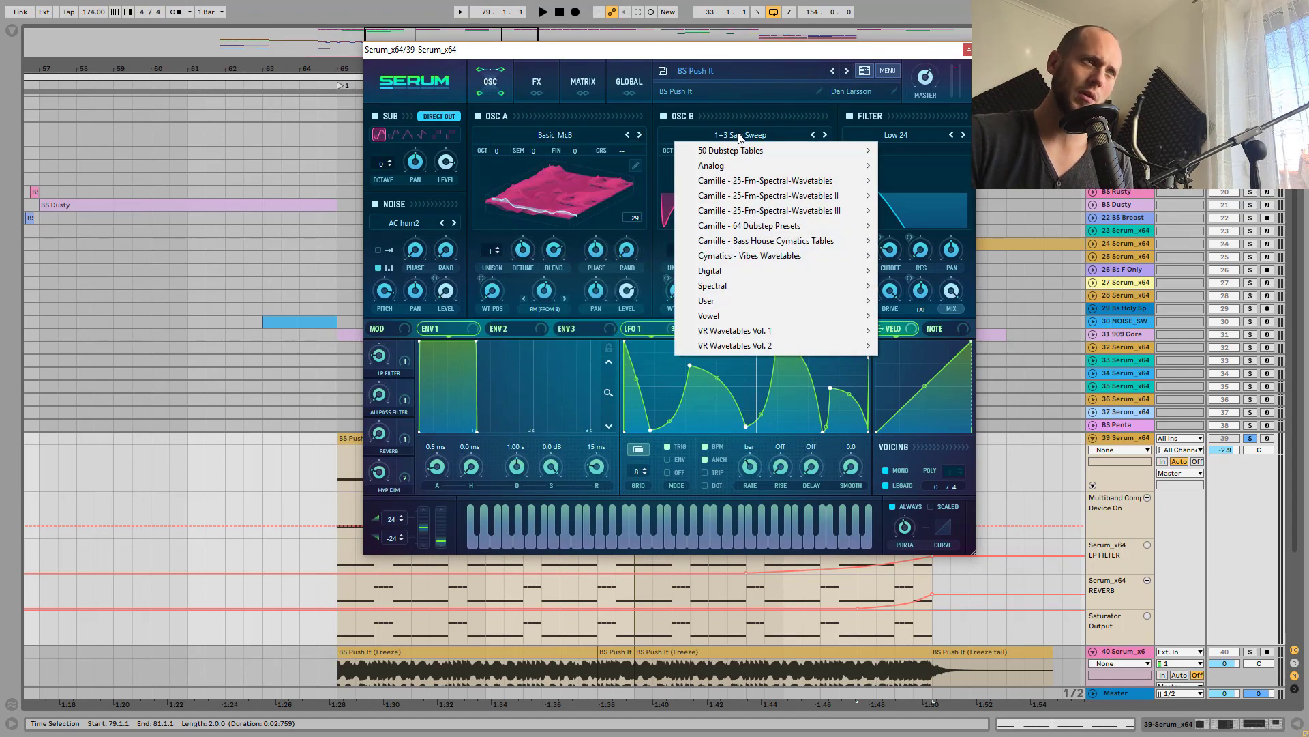
click(764, 84)
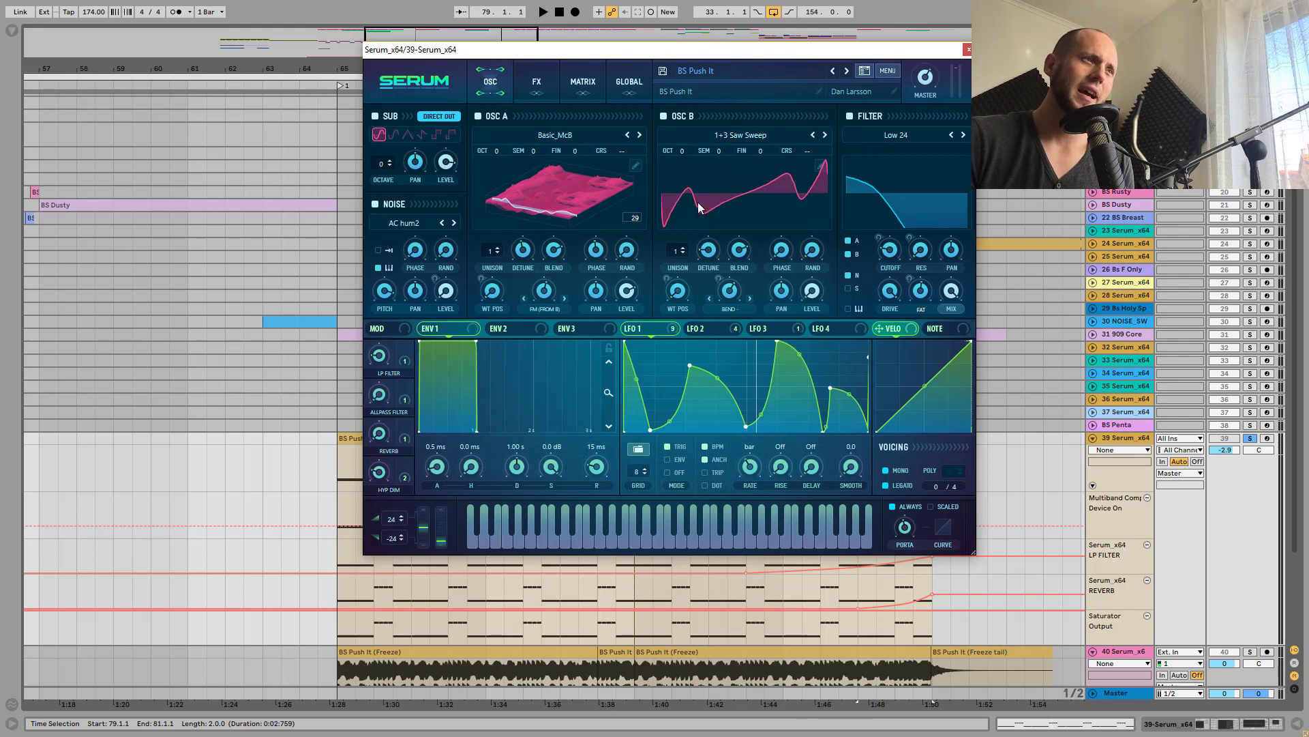
click(739, 198)
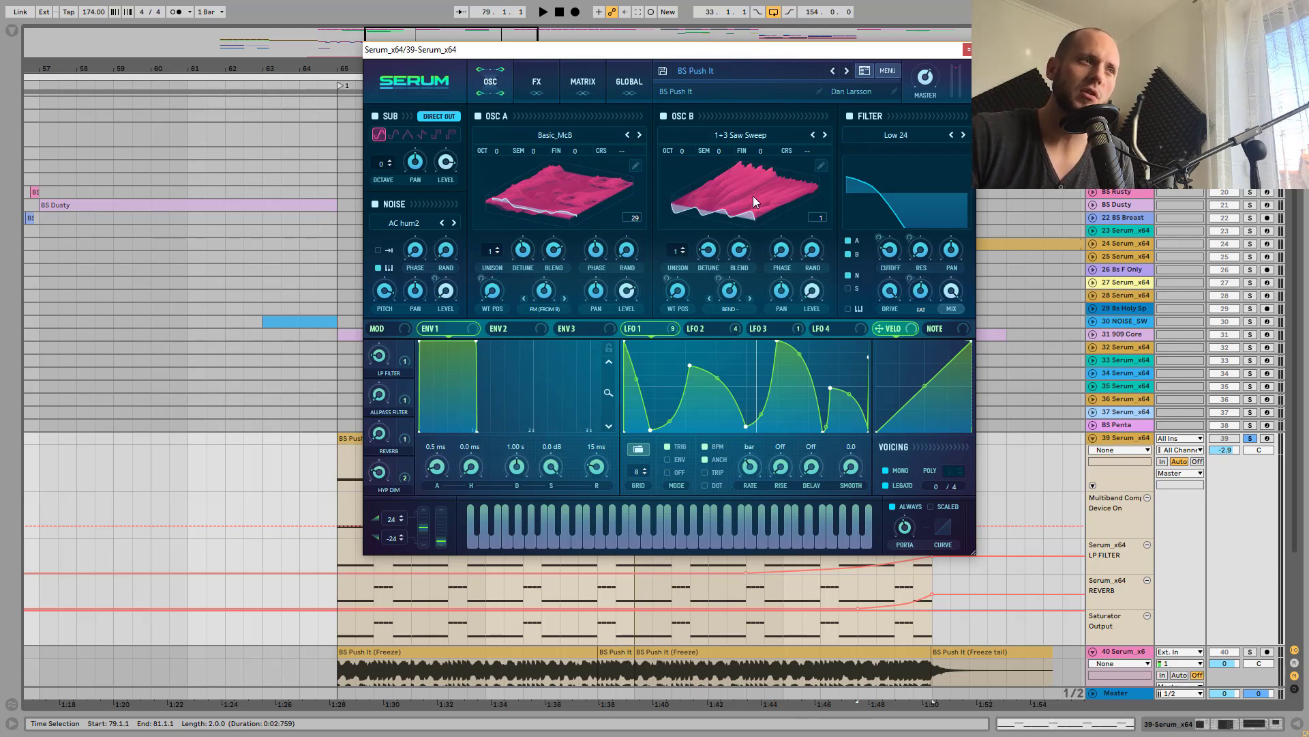
click(740, 135)
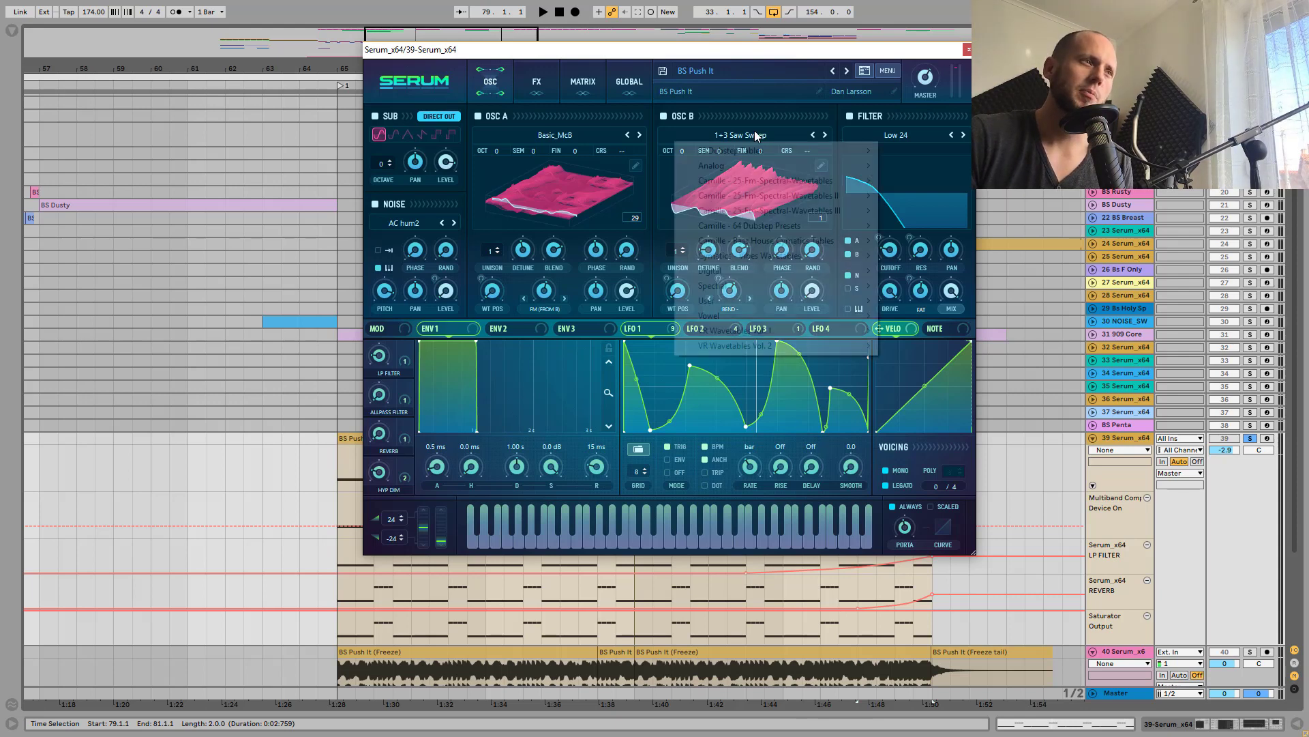
click(555, 135)
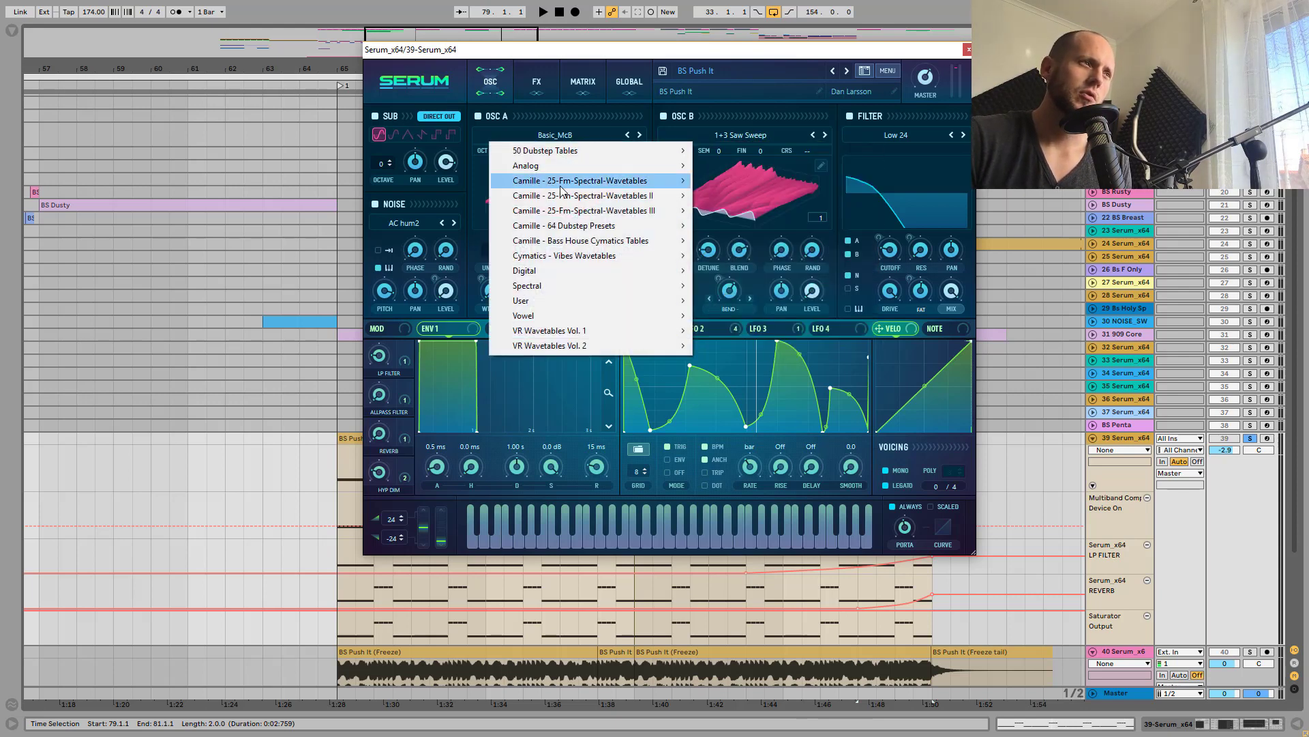
click(699, 61)
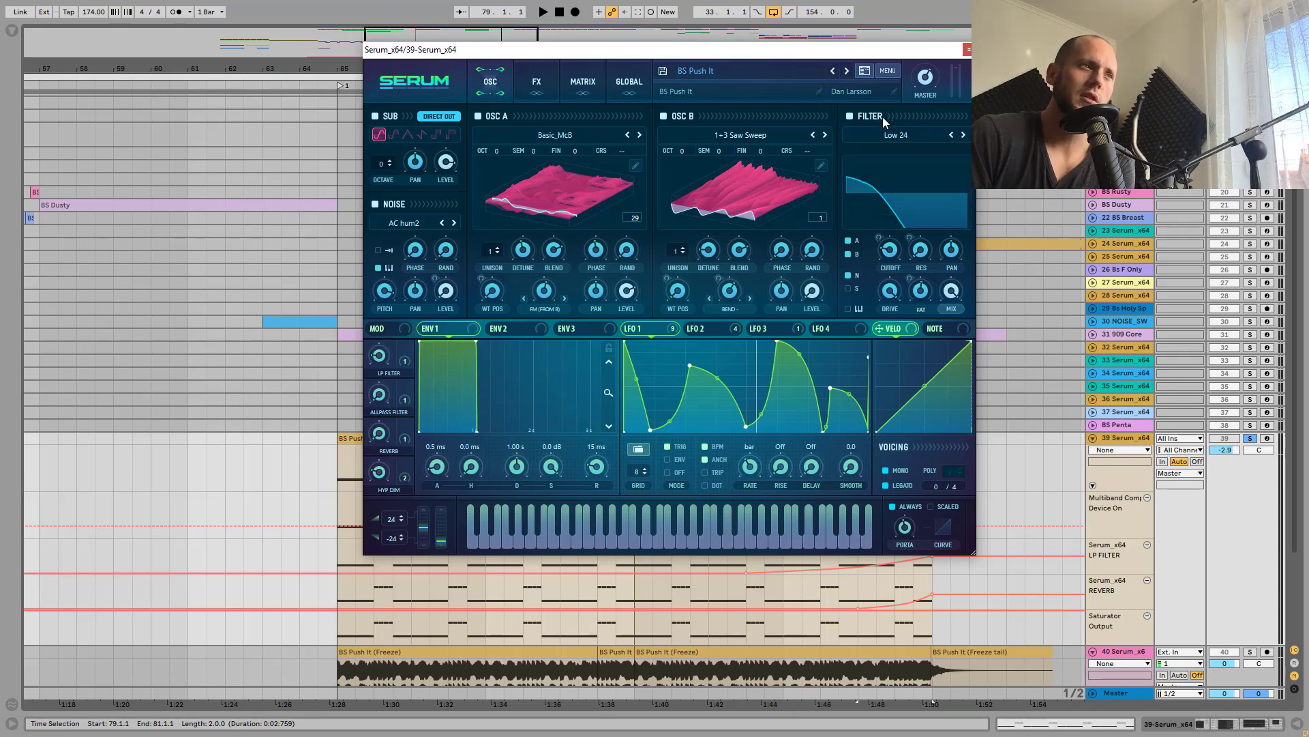
Audition the bass without Serum's filter, re-enable it, and set Osc A's WT position to 17
click(850, 116)
key(space)
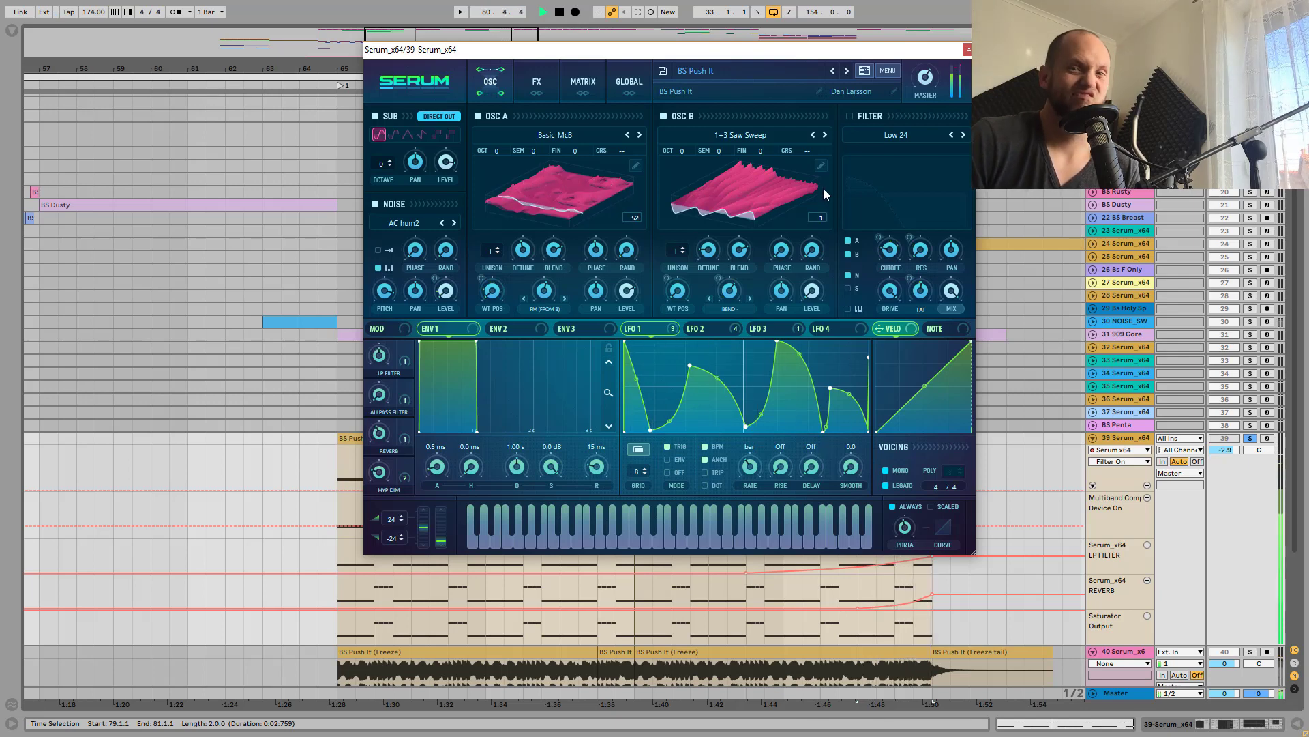
key(space)
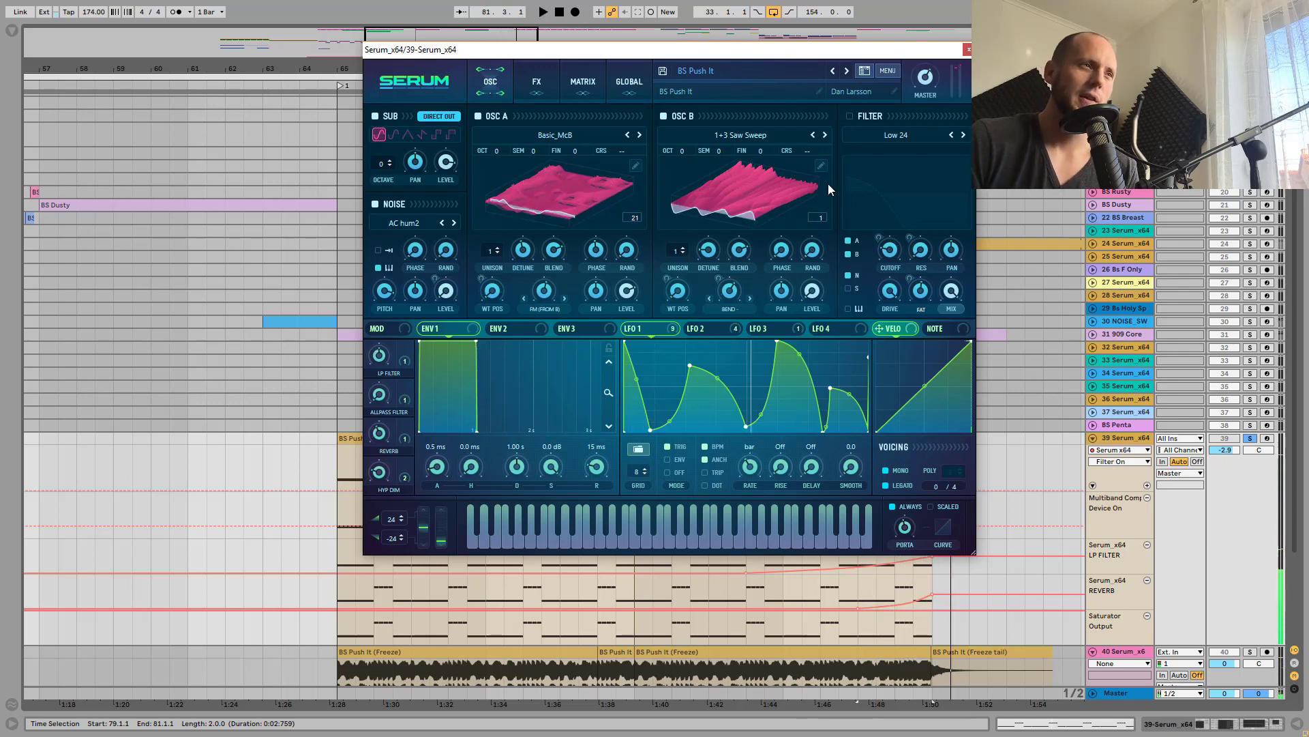
click(850, 115)
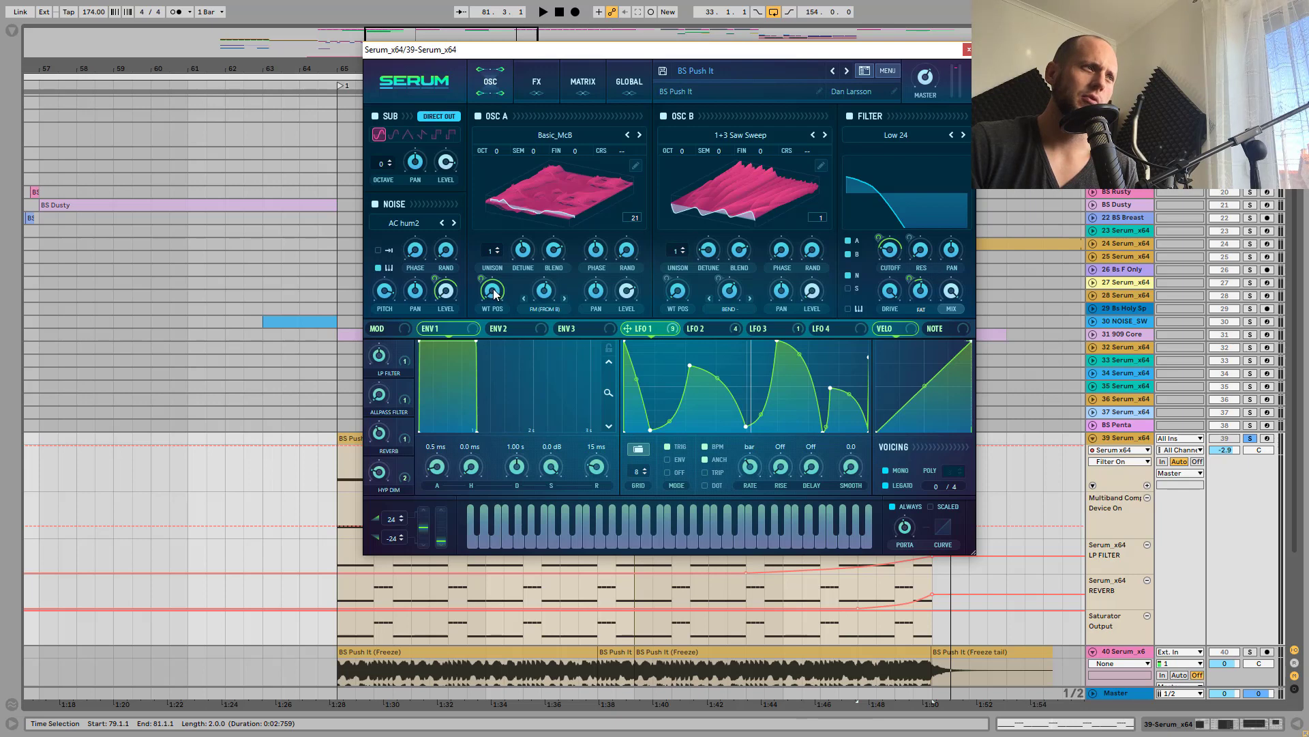
drag(496, 293, 500, 306)
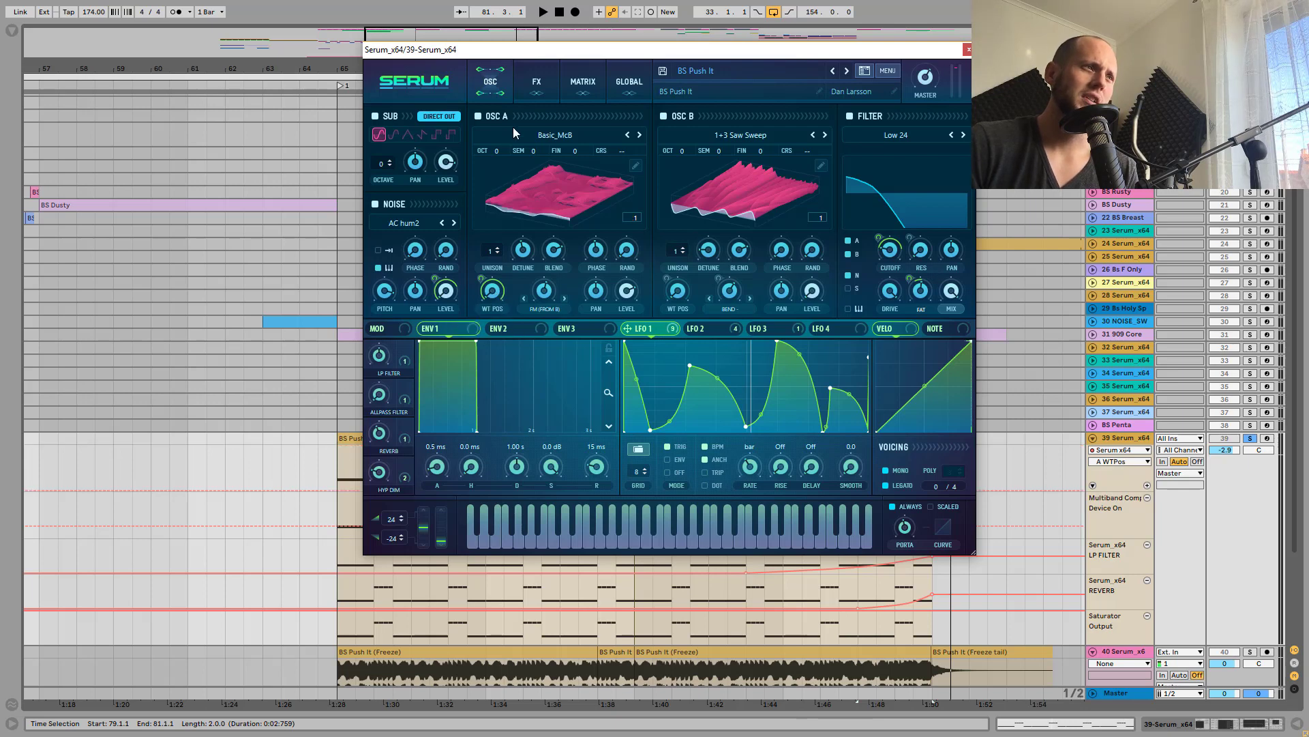
click(447, 292)
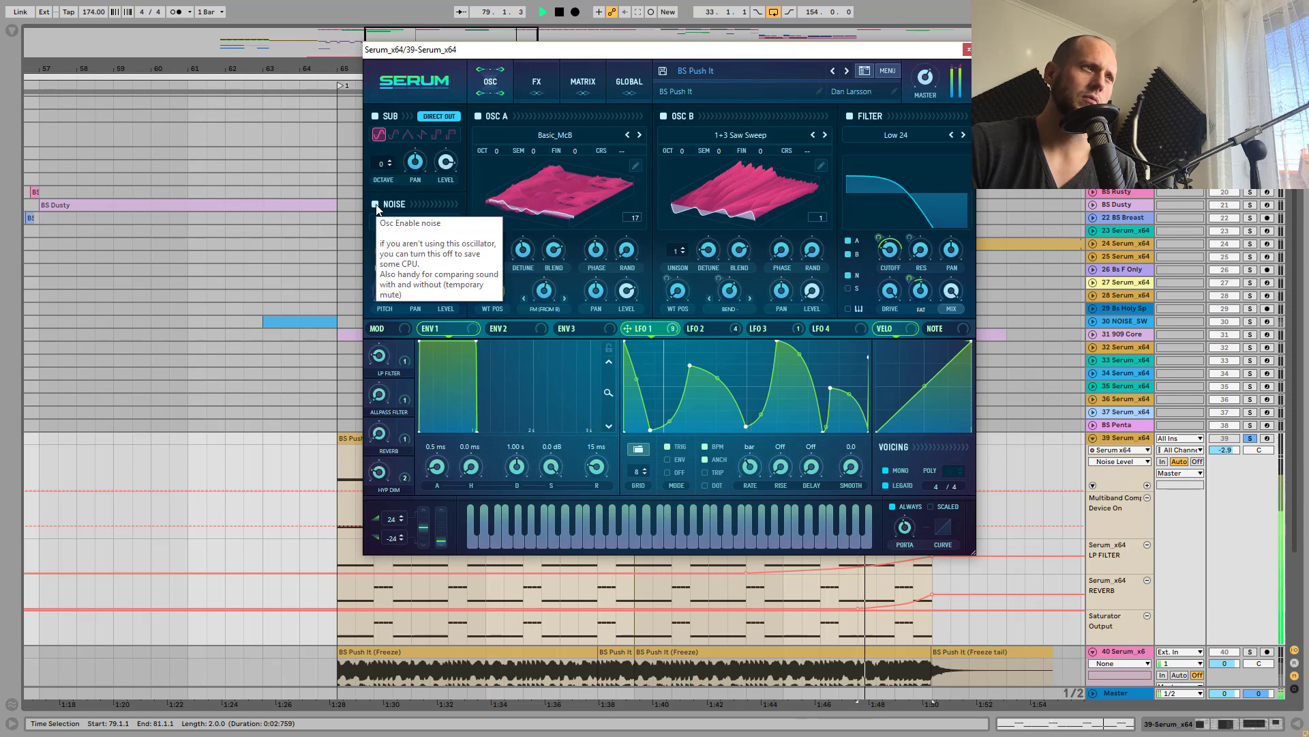
Loop bars 65–73 and switch off Serum's Noise, Sub, Osc B and Filter
click(348, 404)
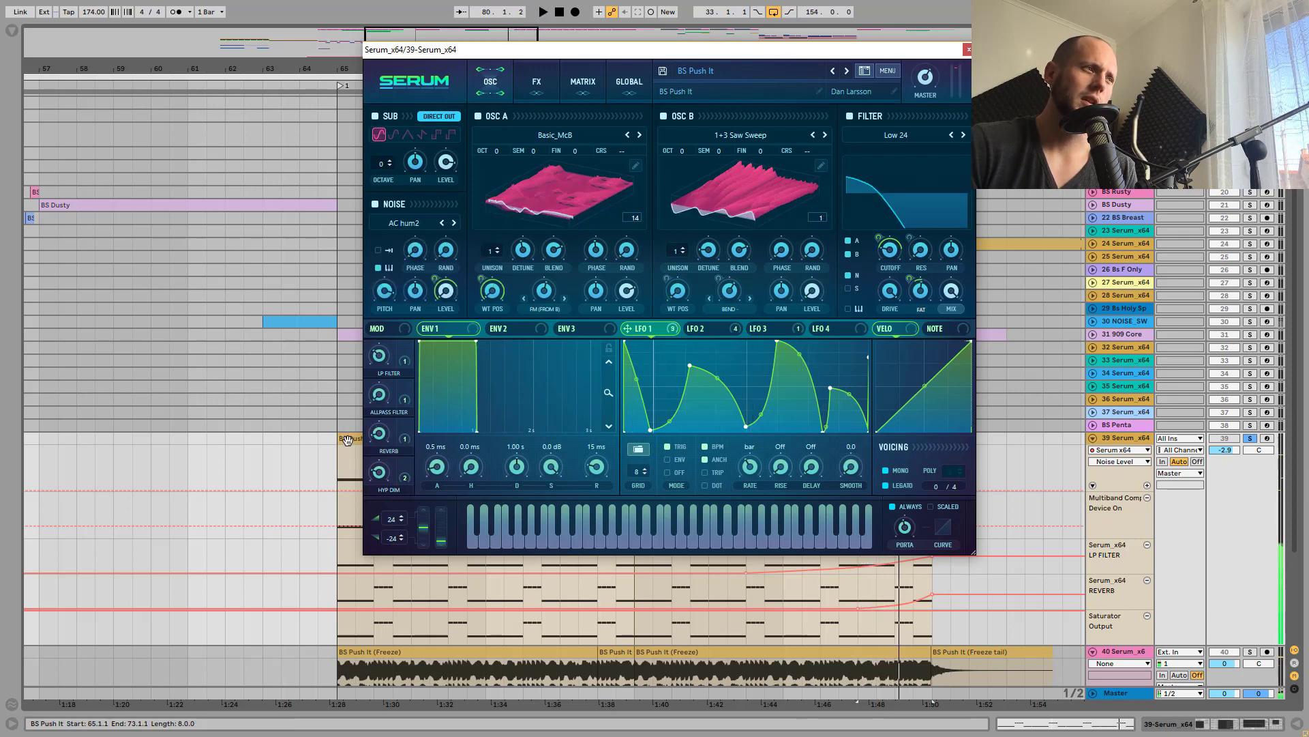
key(ctrl+l)
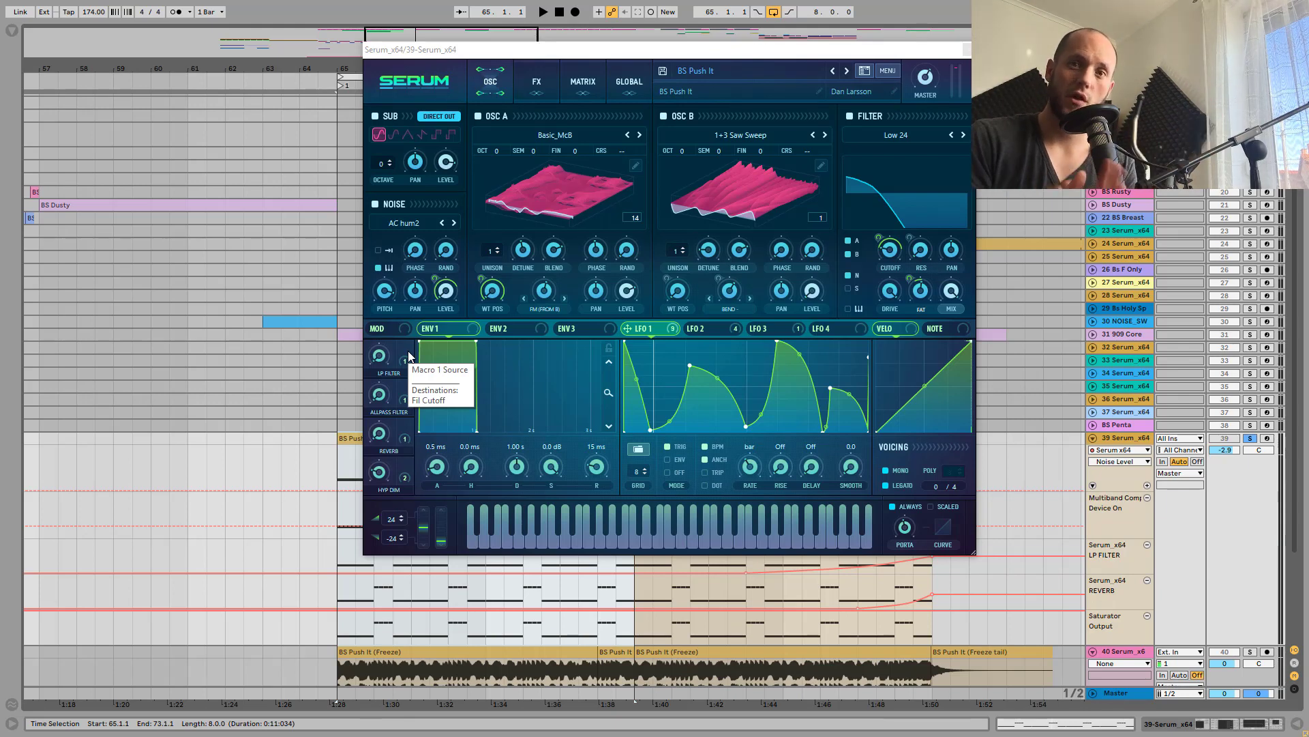
click(373, 203)
click(375, 116)
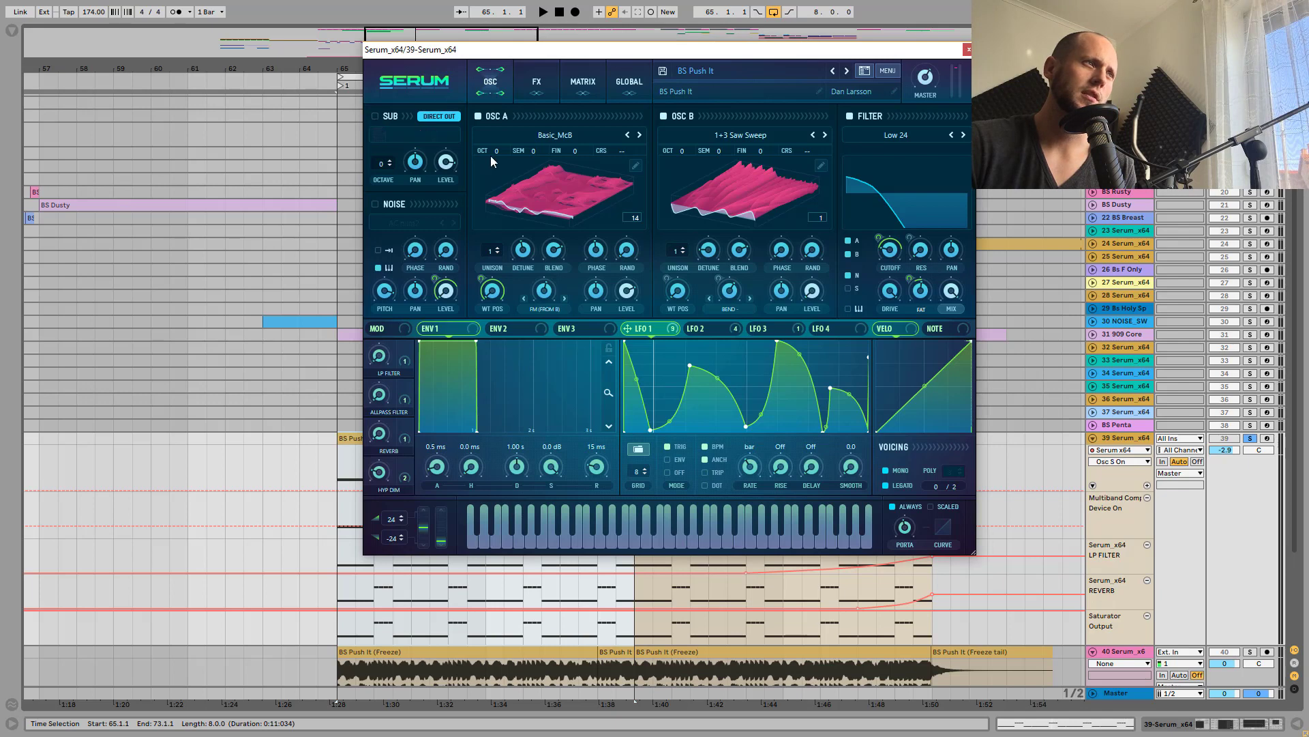
click(673, 121)
click(850, 116)
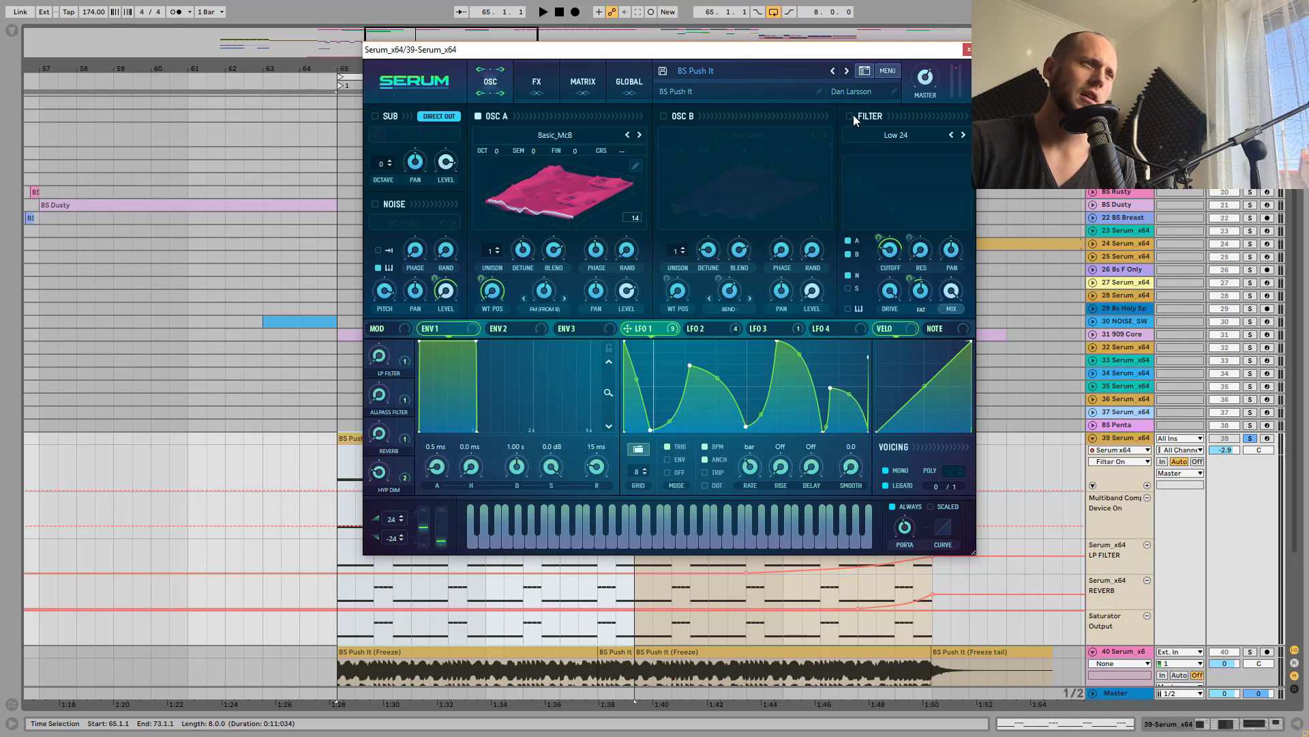
Disable the compressor, EQ, filter, Hyper/Dimension, phaser and reverb FX modules
click(528, 87)
click(379, 138)
click(379, 159)
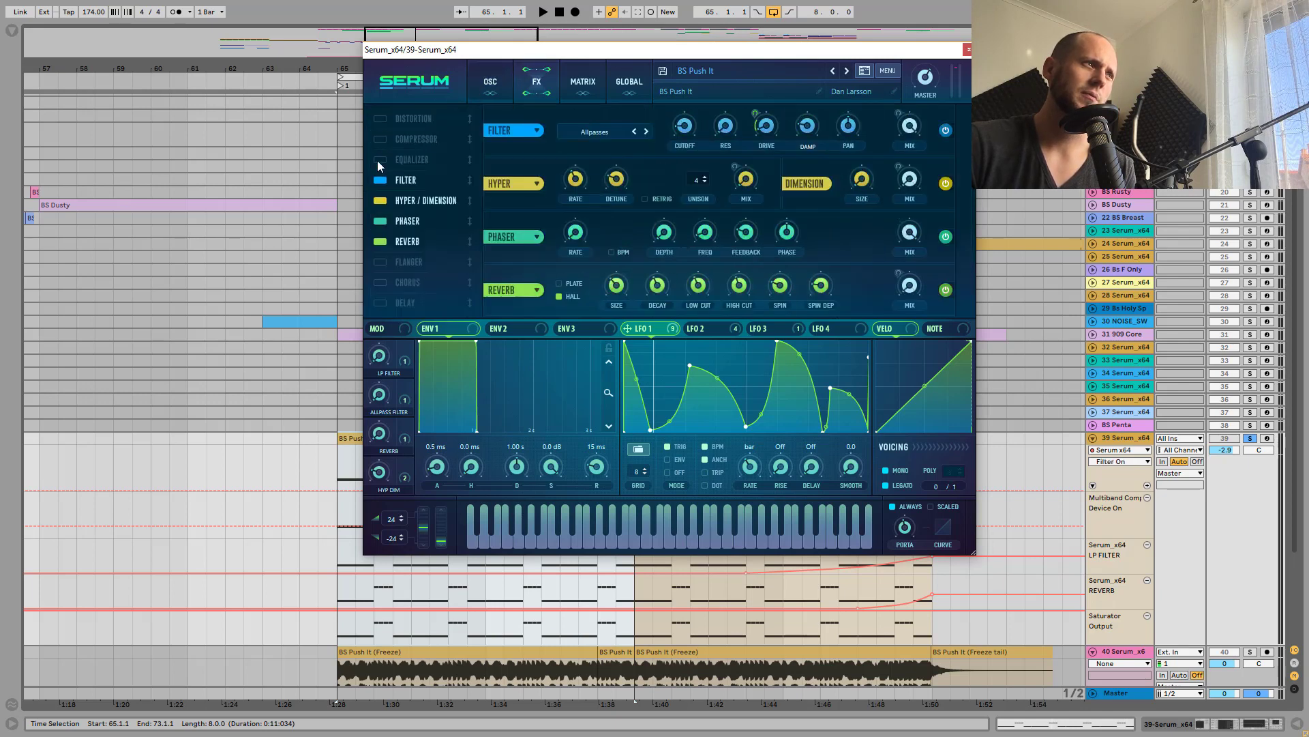
click(380, 180)
click(381, 199)
click(380, 221)
click(379, 242)
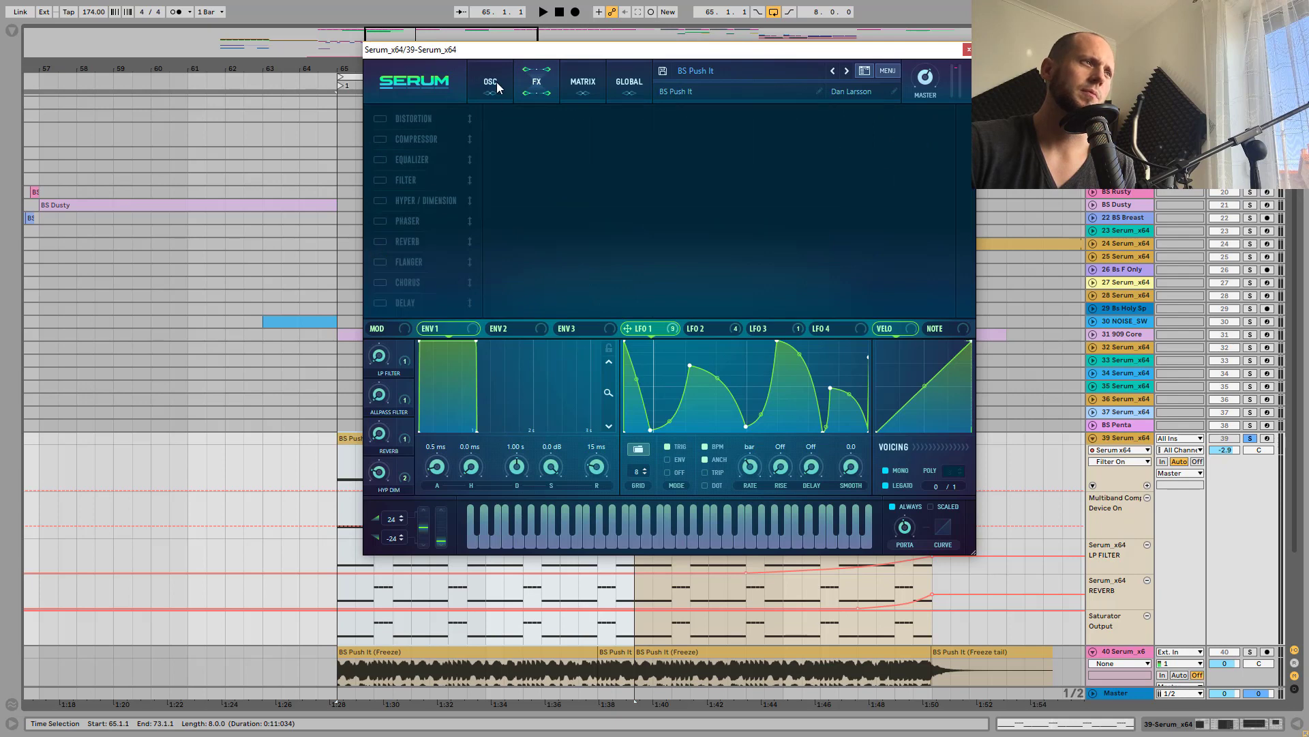
click(496, 82)
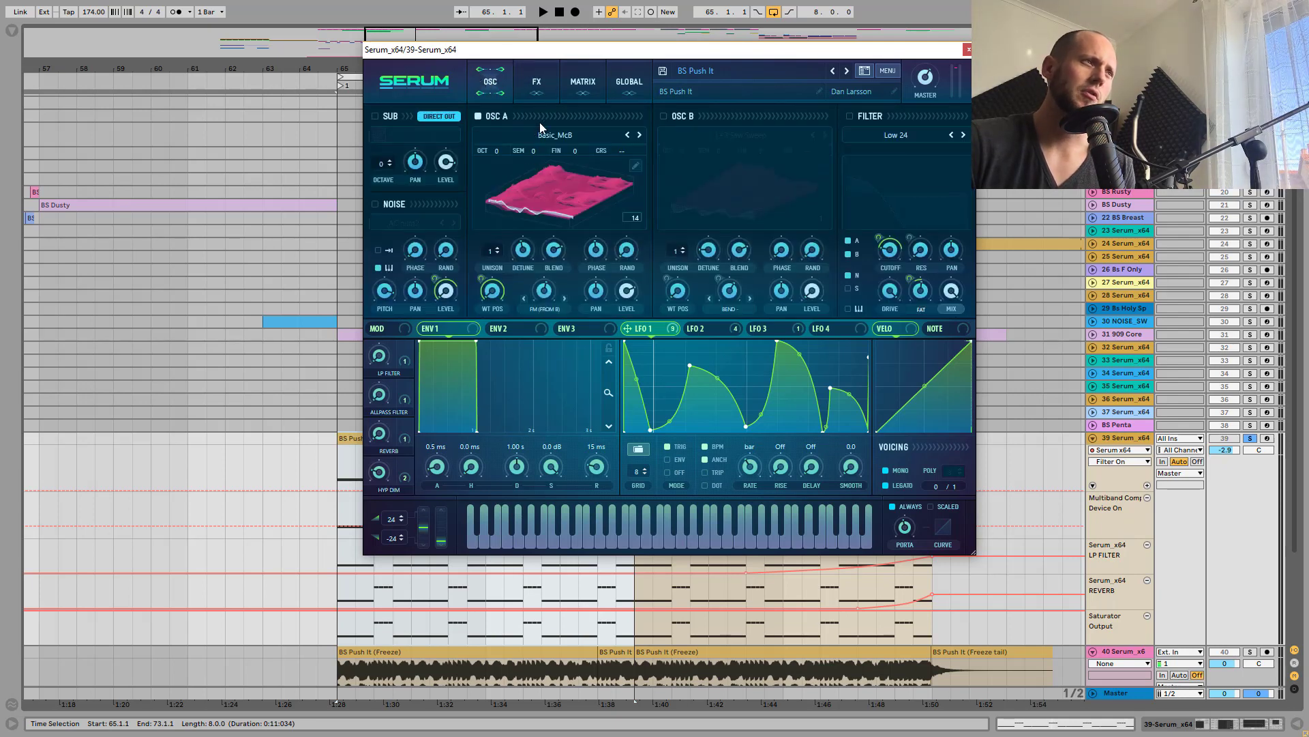
Hear Osc A alone, then switch Osc B back on and play both, viewing LFO 2
key(space)
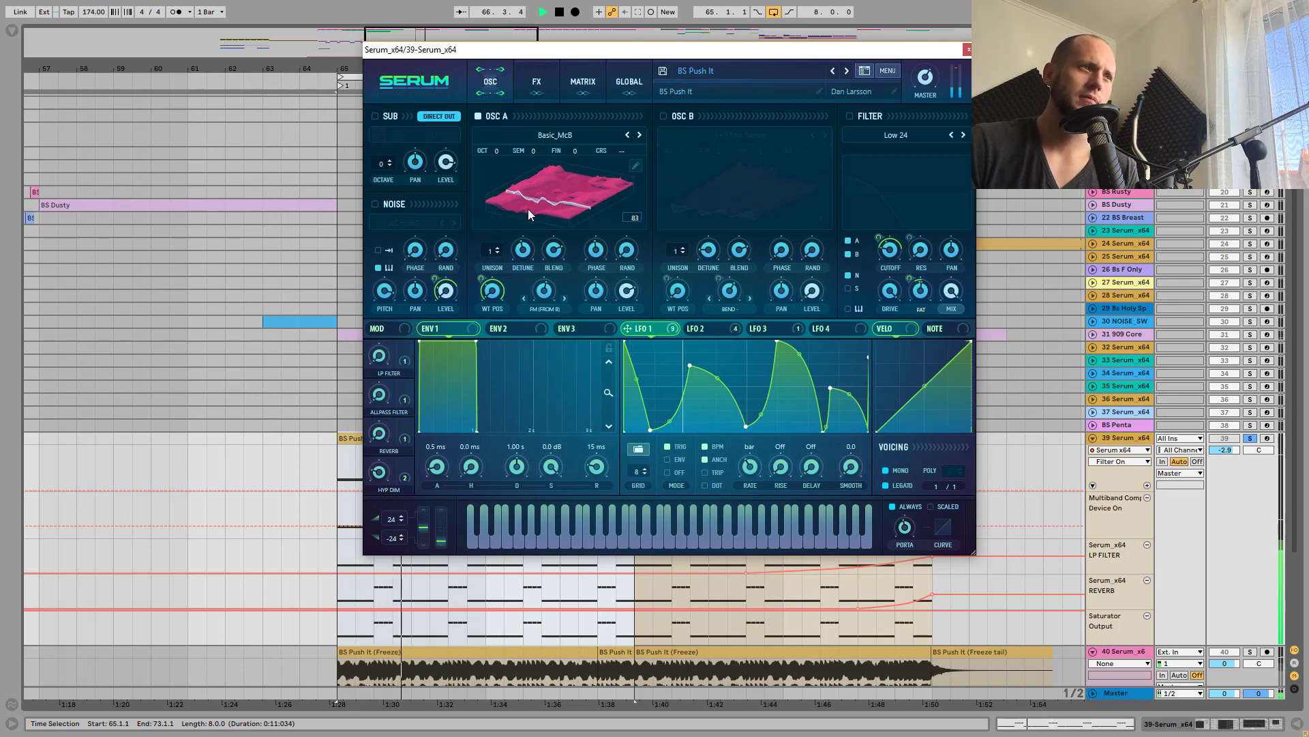
key(space)
click(665, 116)
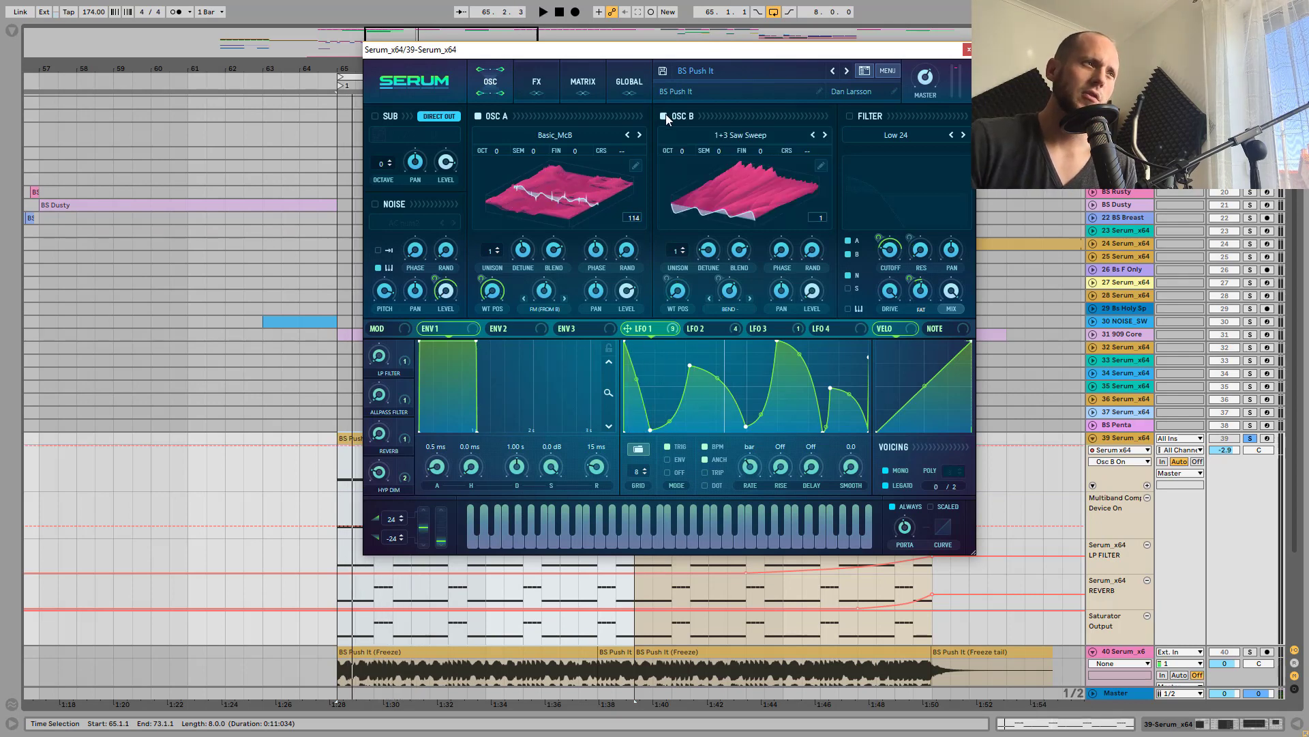
key(space)
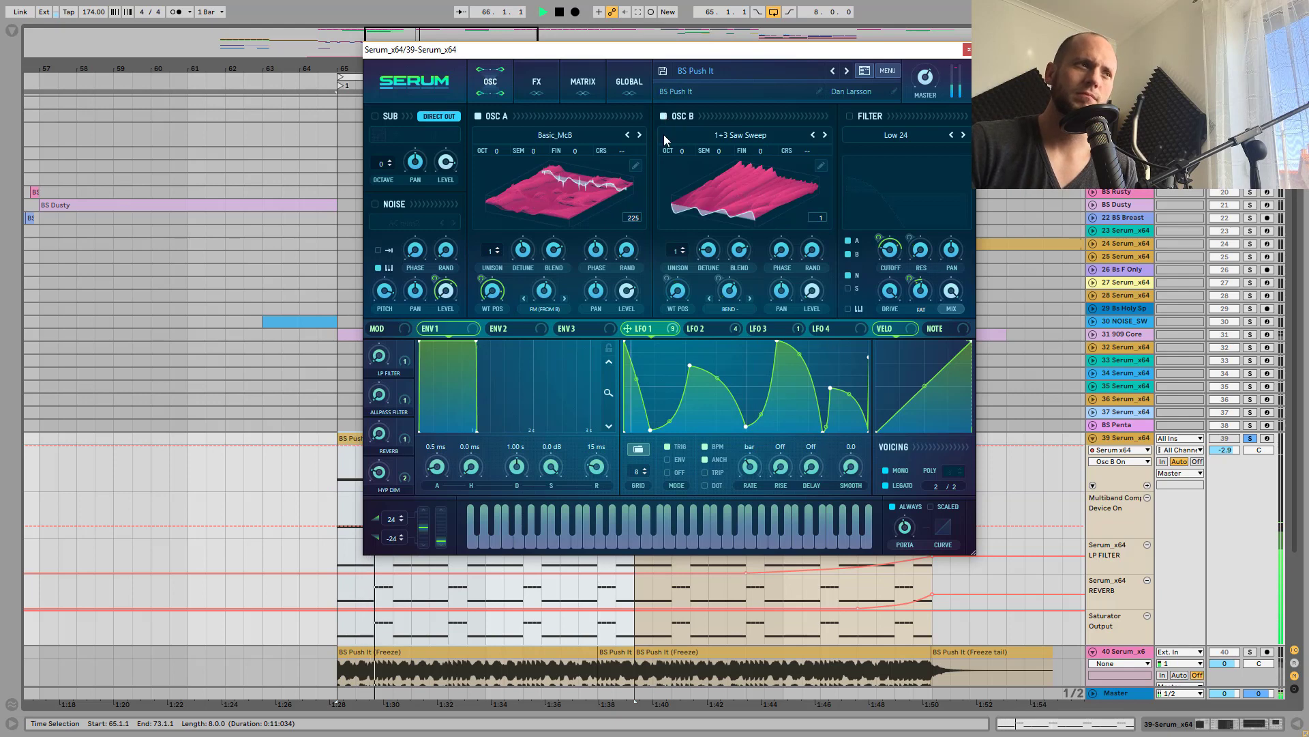
click(706, 329)
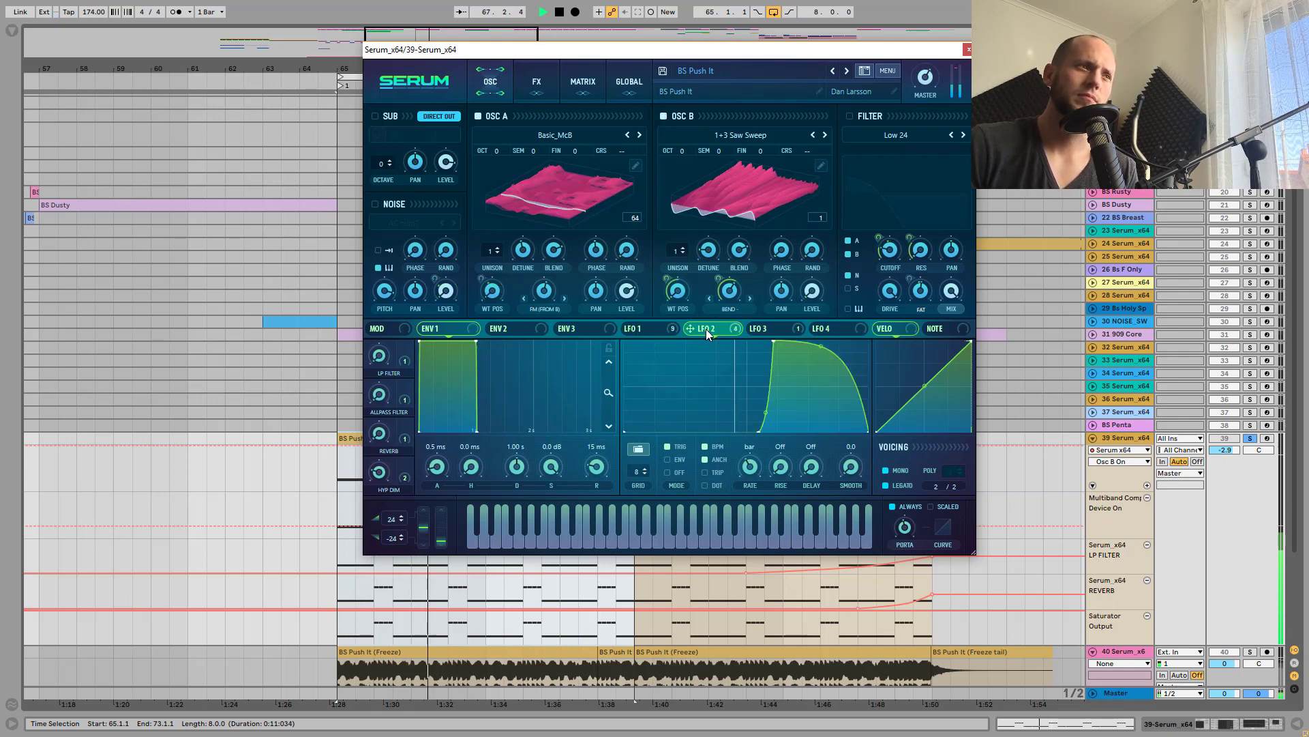
key(space)
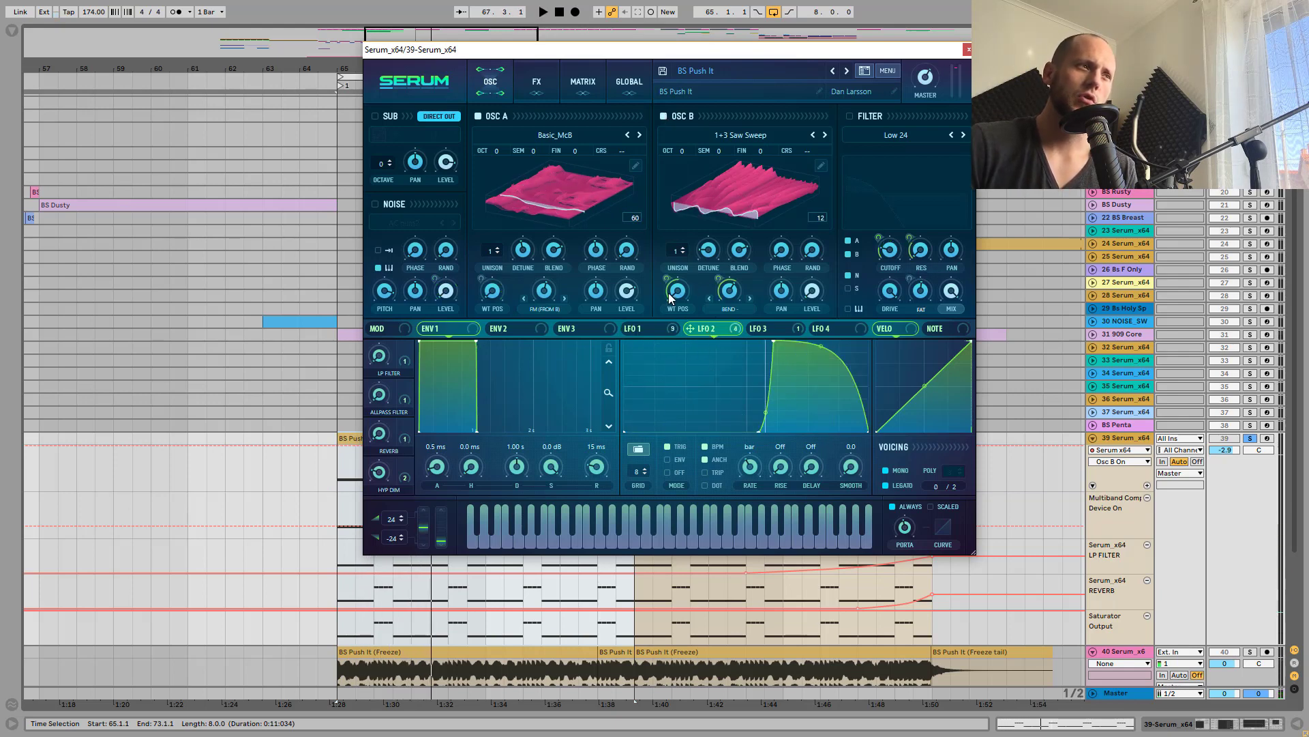
Inspect Osc B's bend options and Osc A's 55% warp amount during playback
right_click(730, 293)
click(586, 300)
click(544, 295)
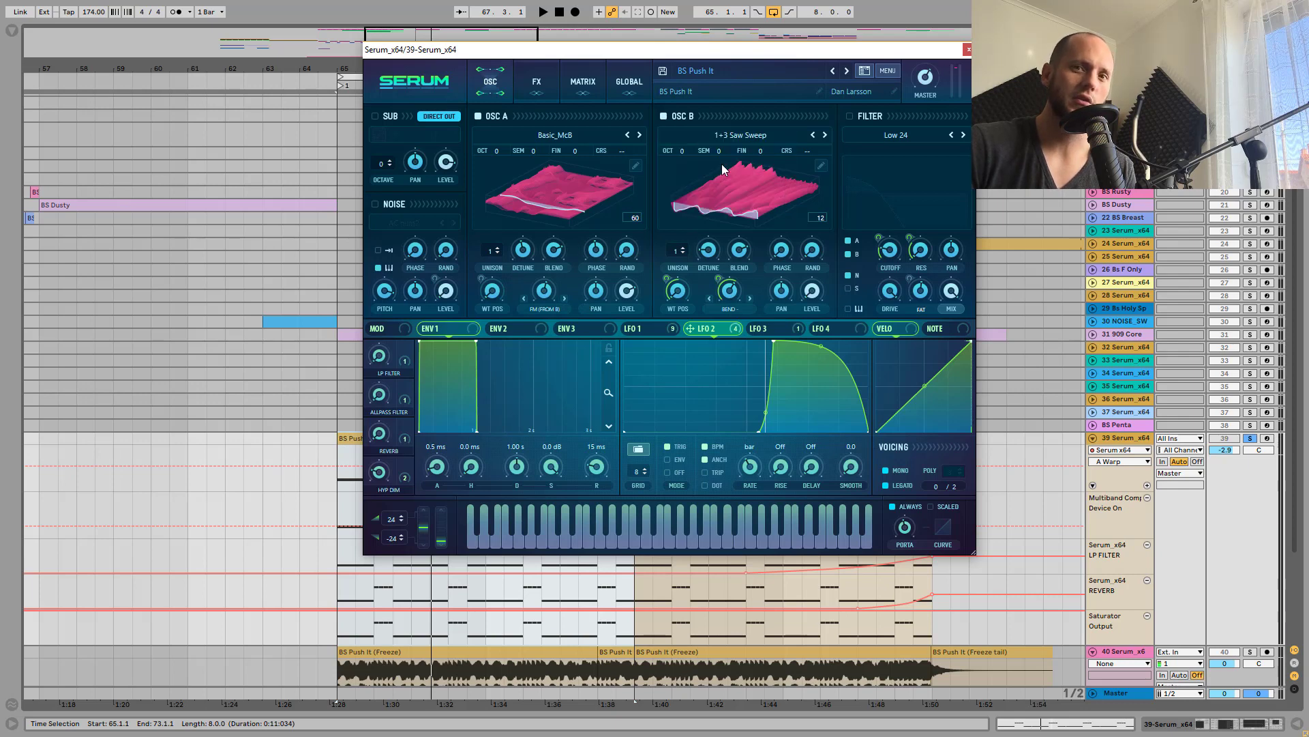
key(space)
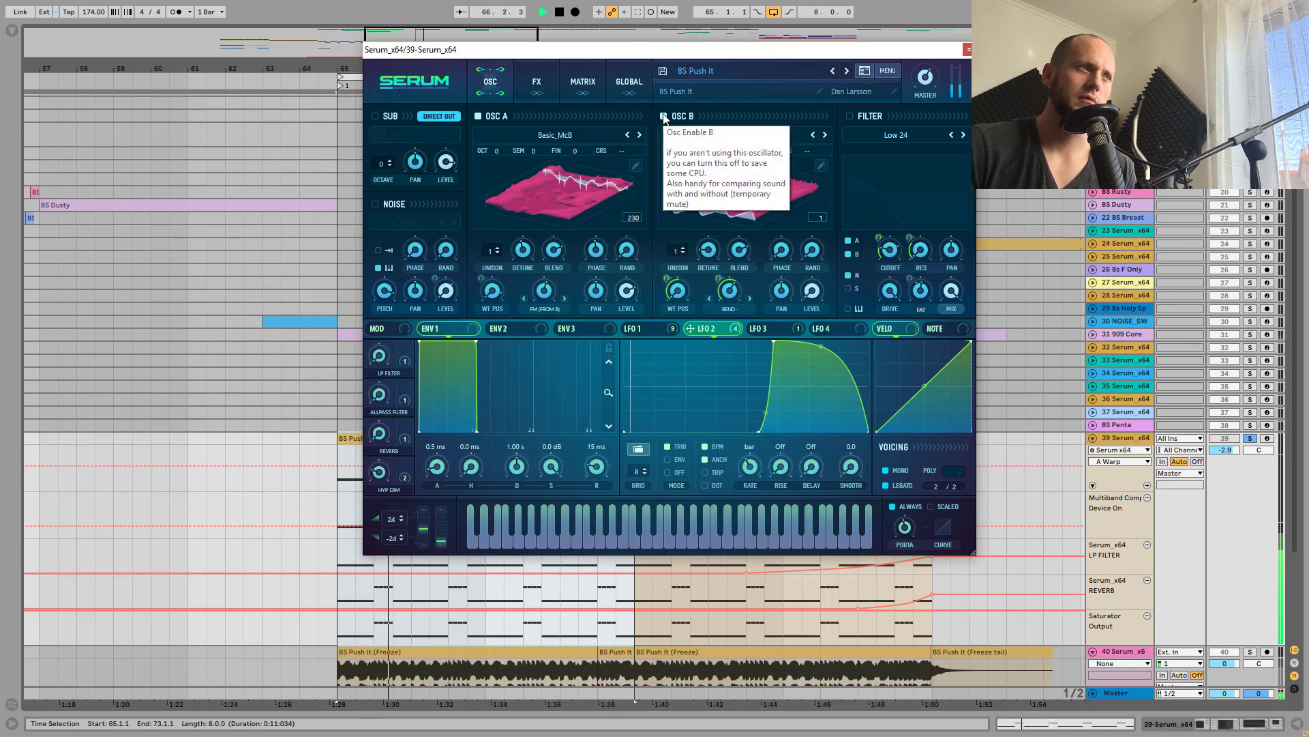
key(space)
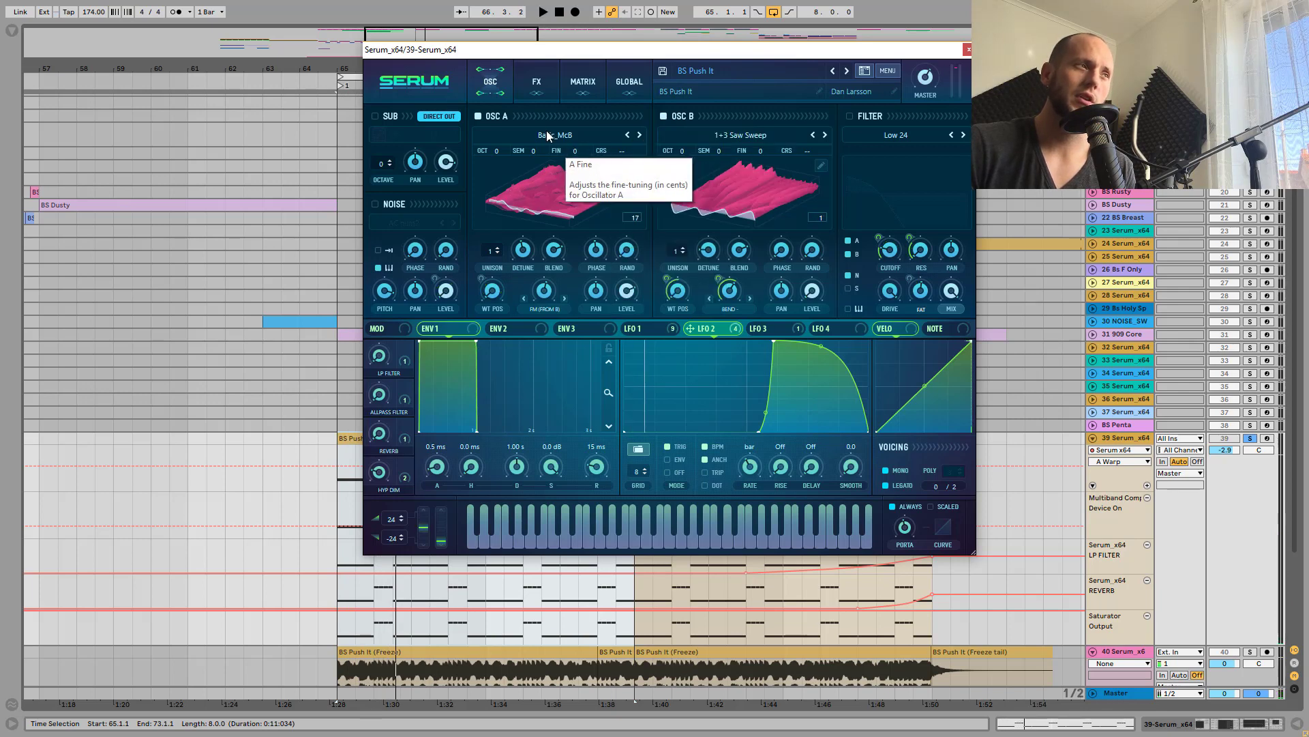
Switch the noise and sub oscillators back on while looping from bar 65, viewing LFO 1
key(space)
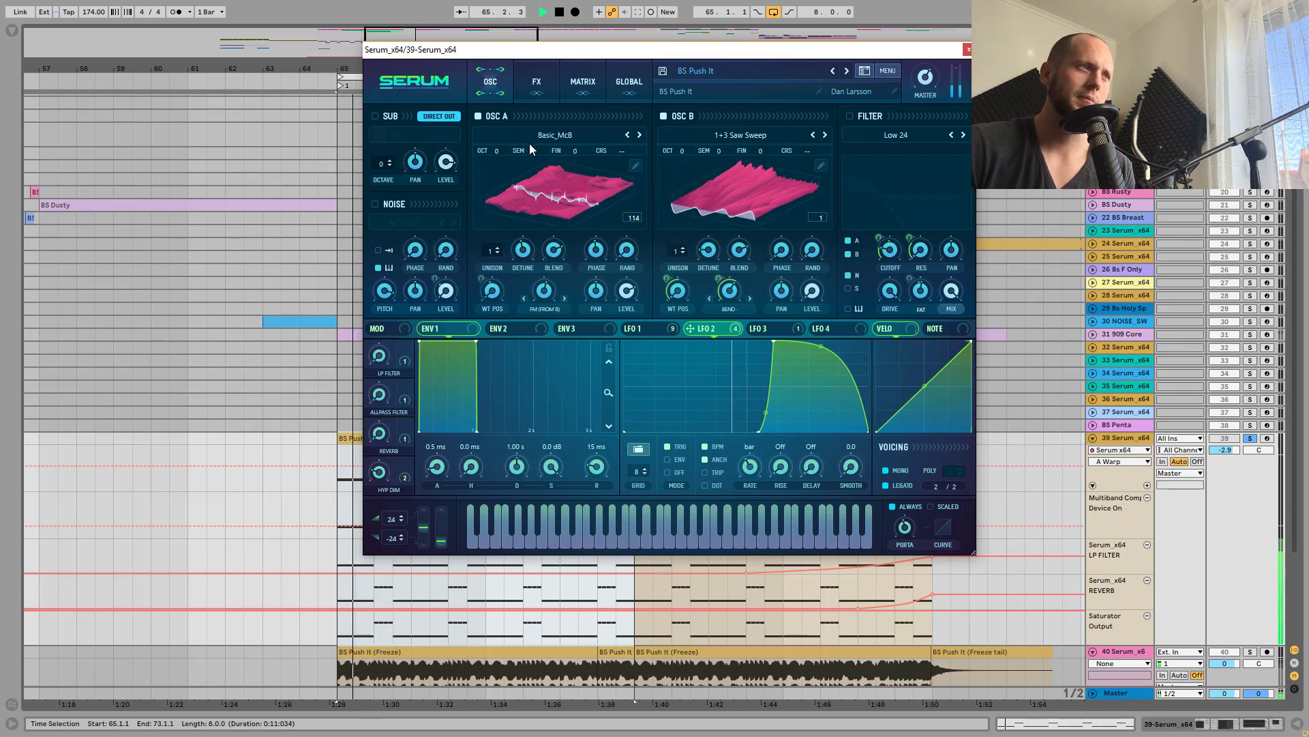
click(374, 203)
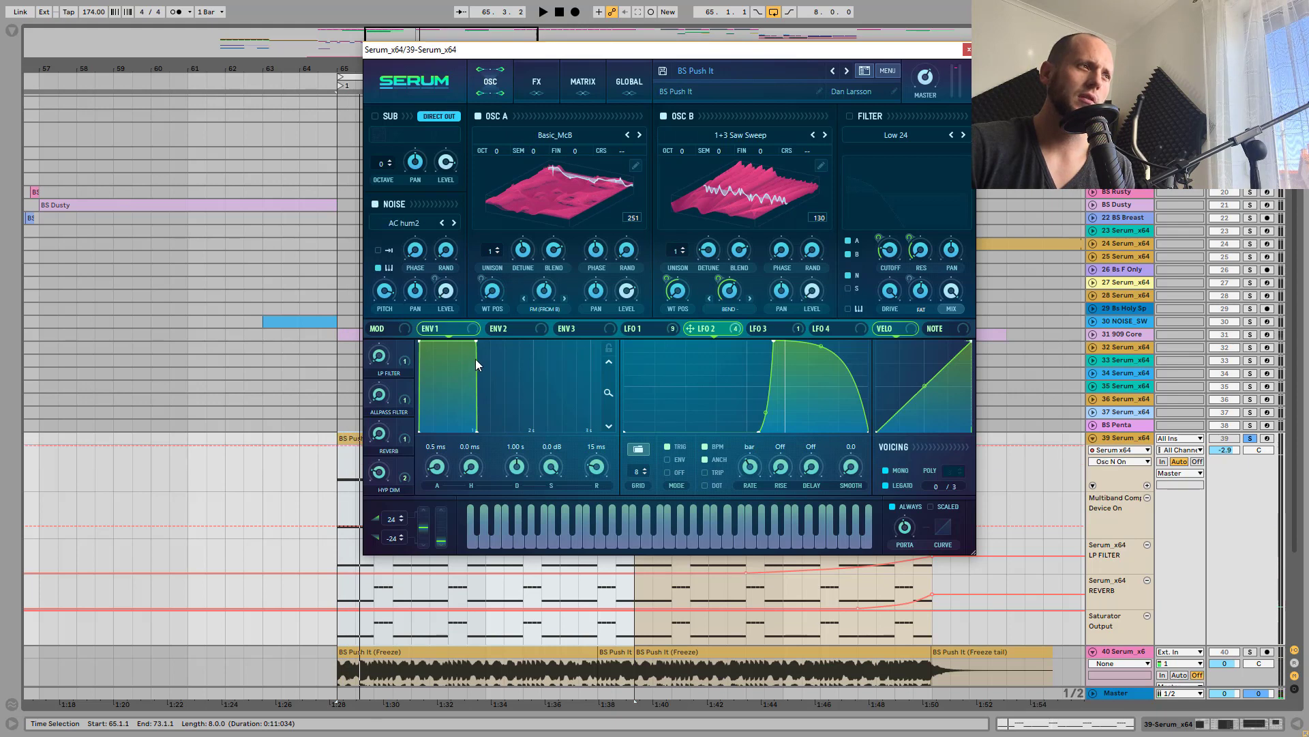
click(654, 327)
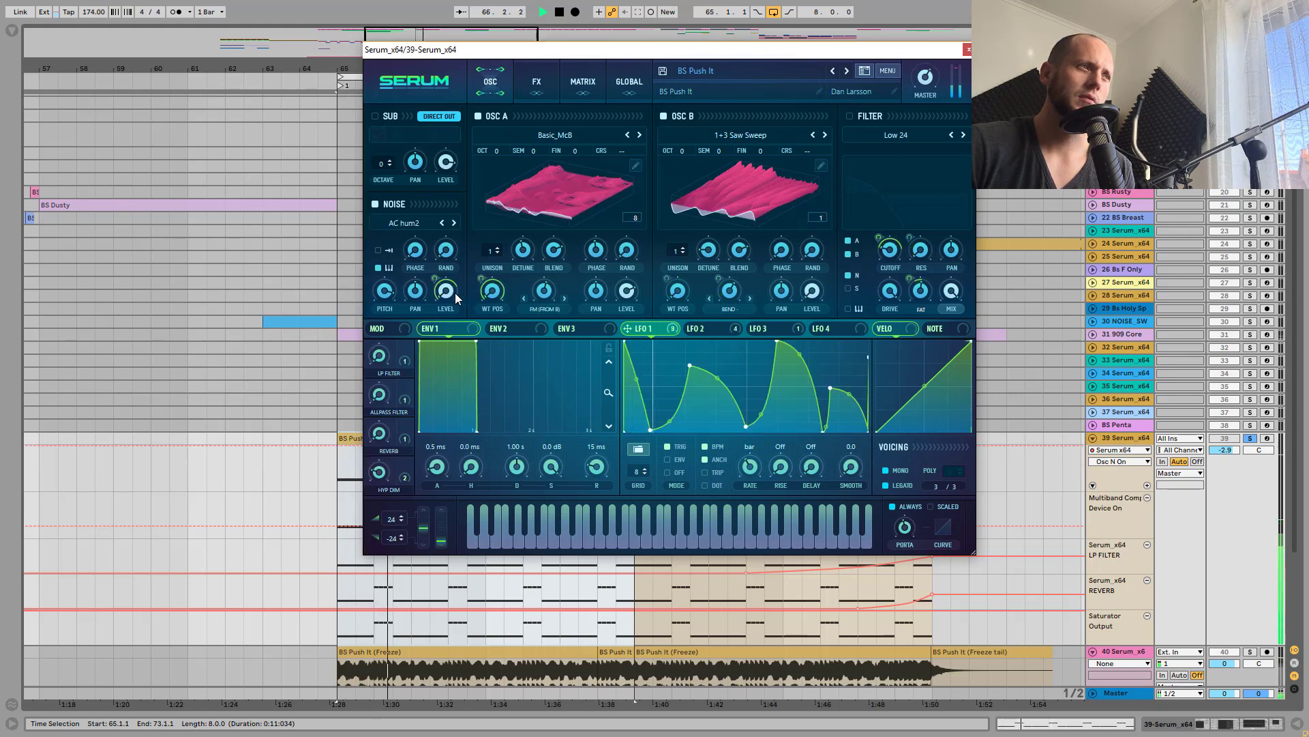
key(space)
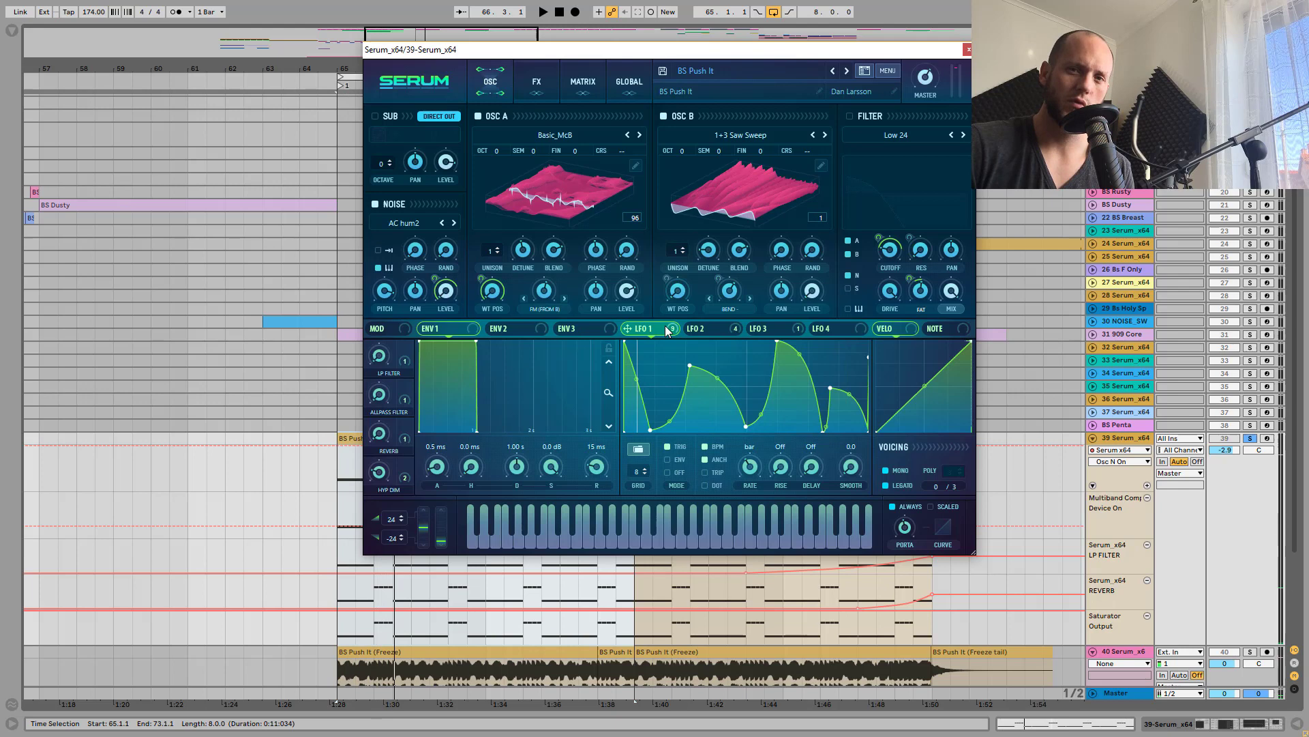
key(space)
key(space)
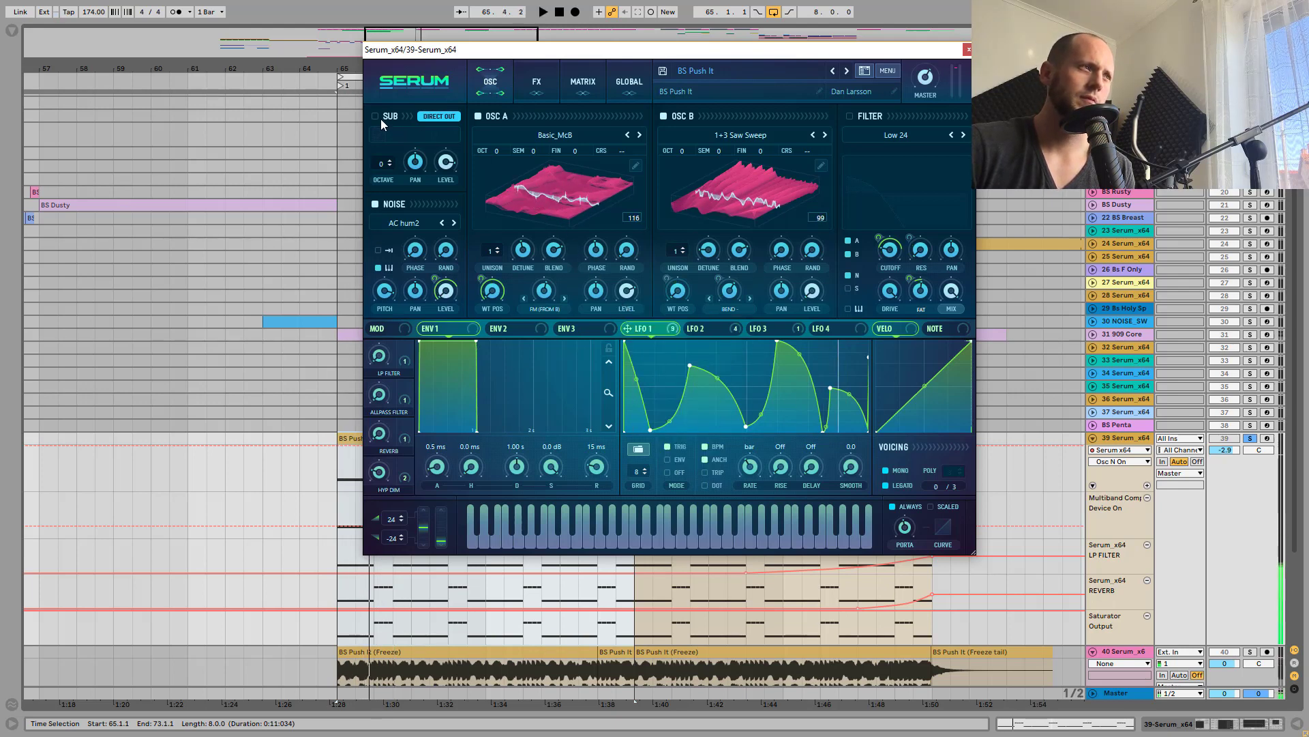
click(375, 116)
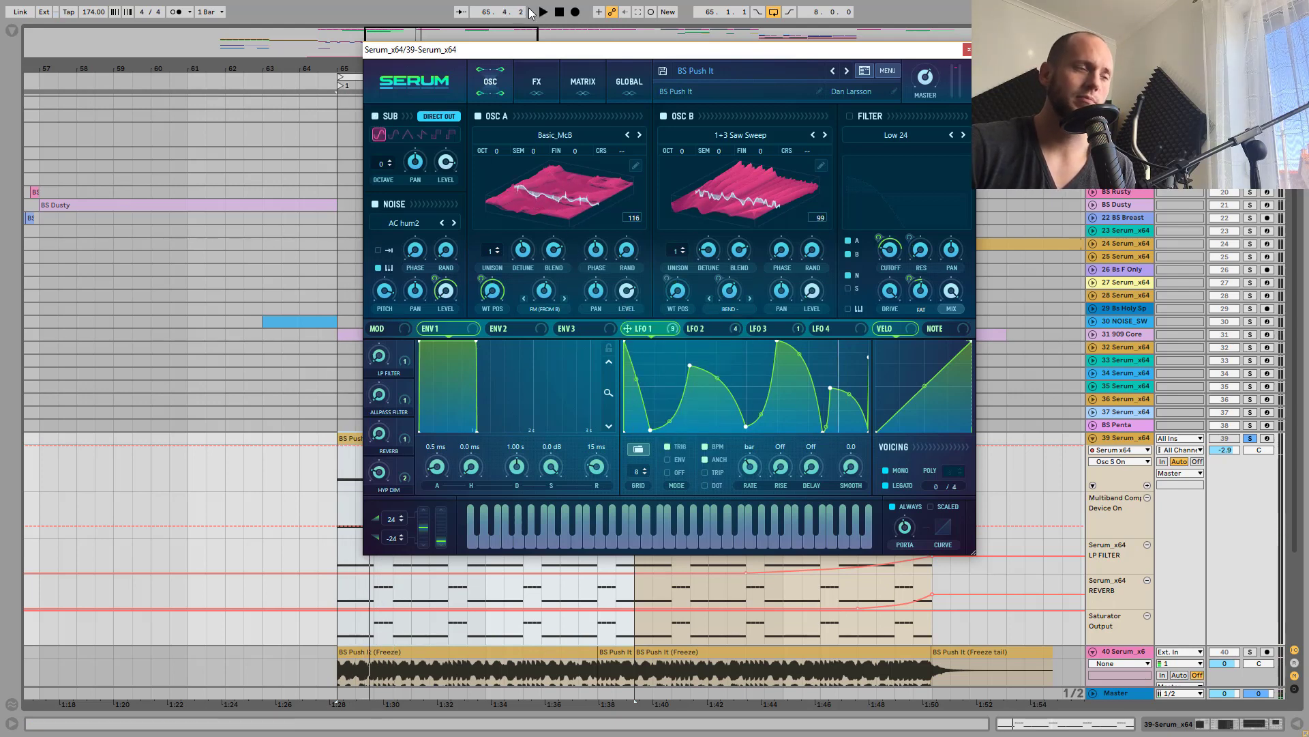
key(space)
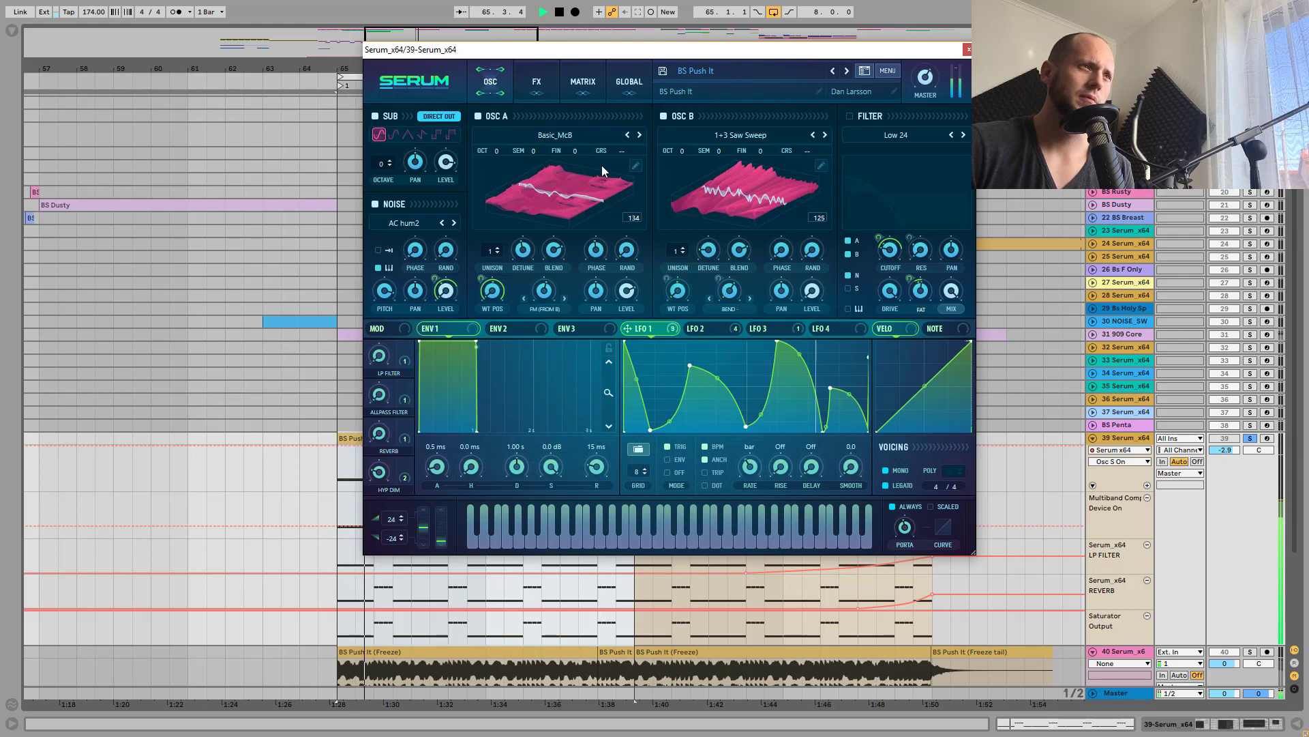
key(space)
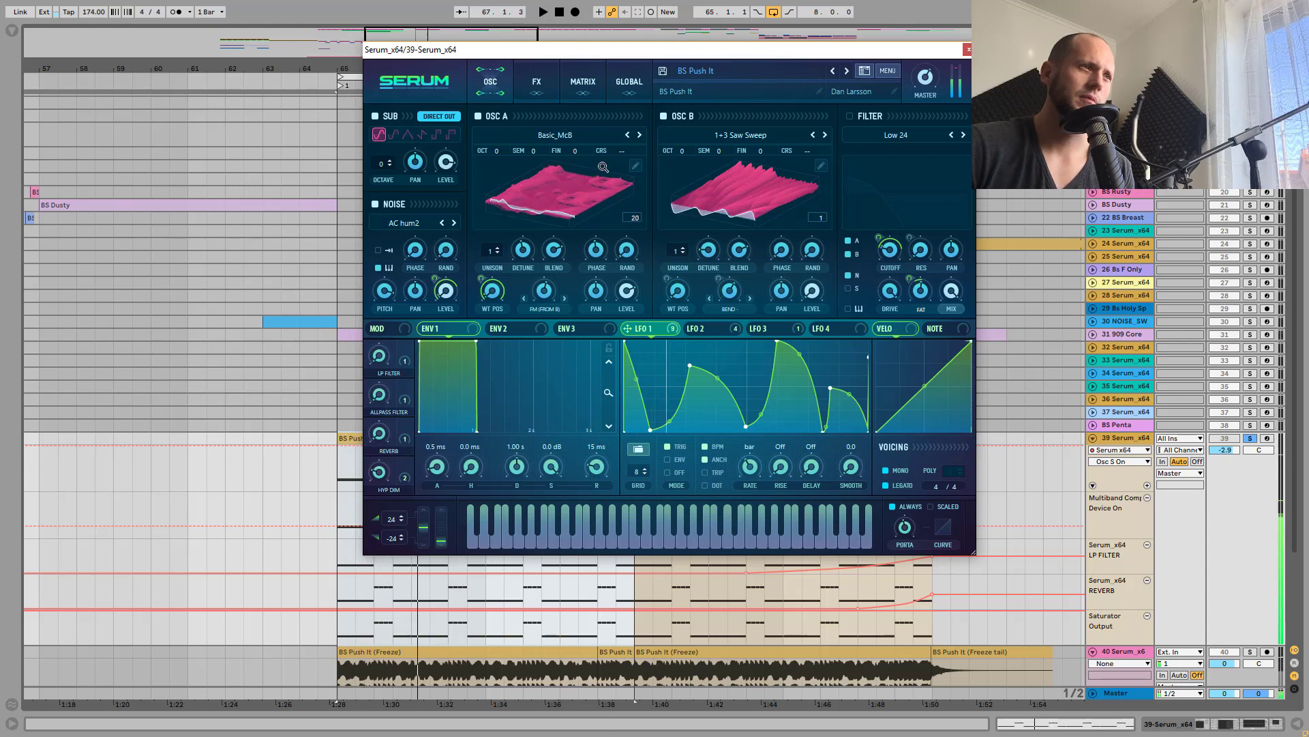
Switch on Serum's Low 24 filter and play the bass while comparing the LFO 1 and LFO 2 shapes
click(851, 117)
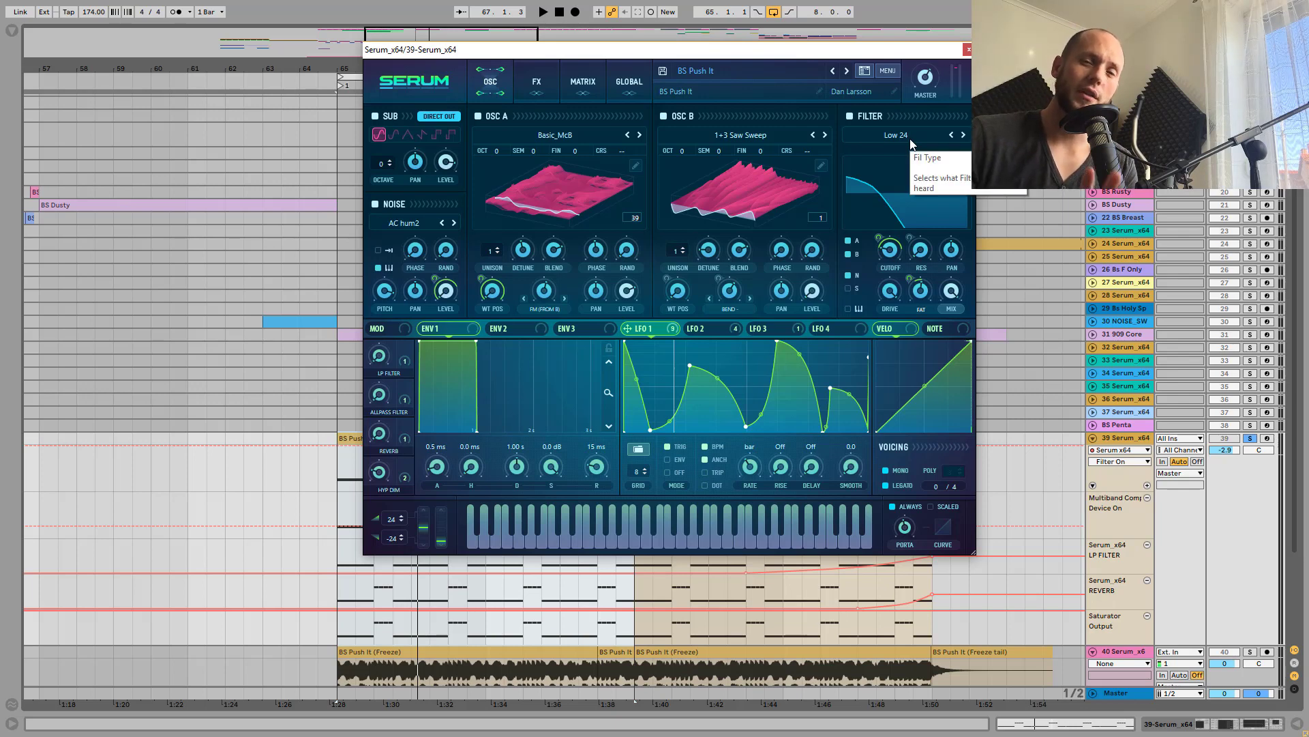
key(space)
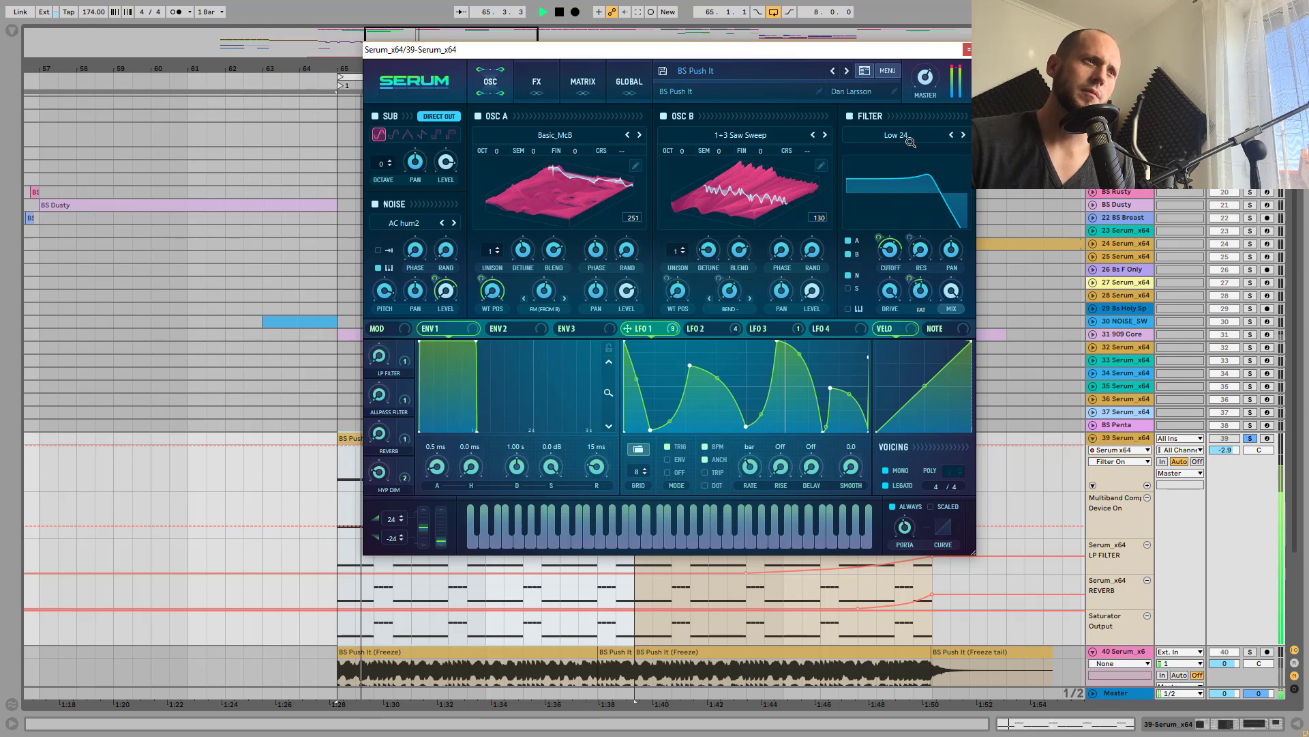
click(725, 326)
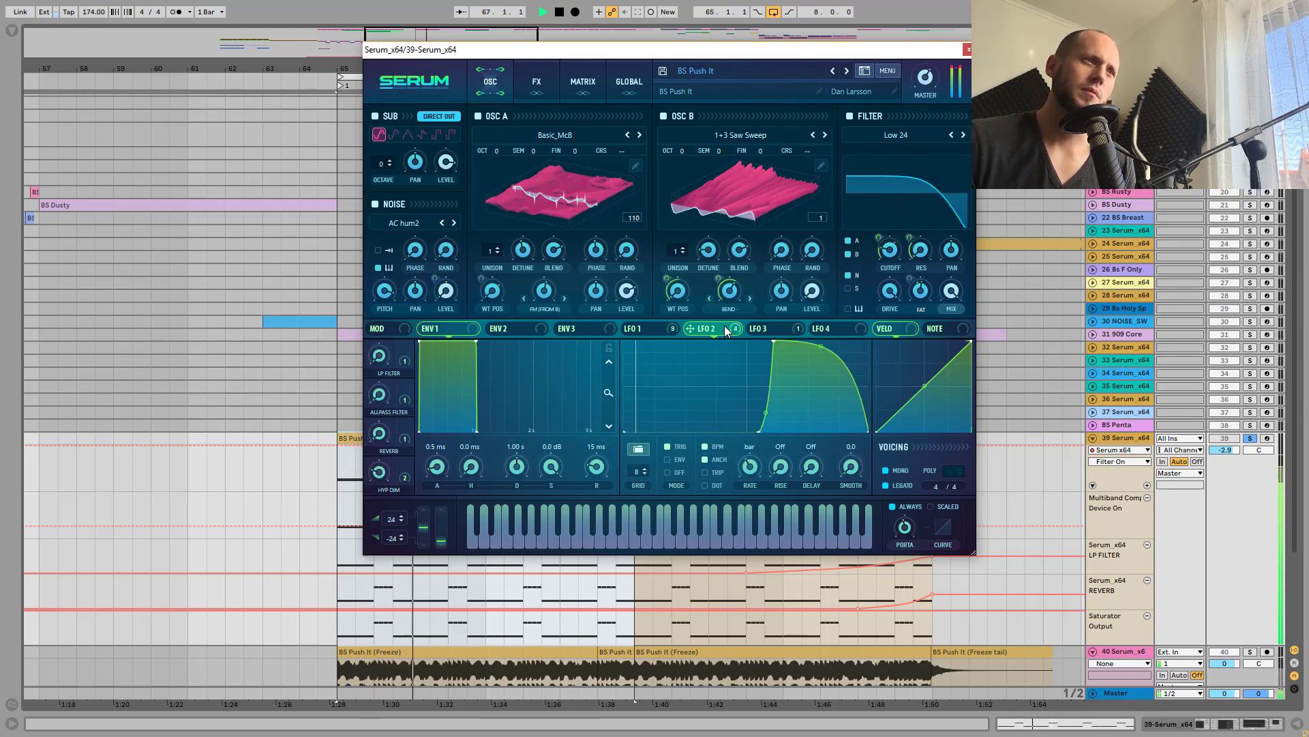
click(657, 331)
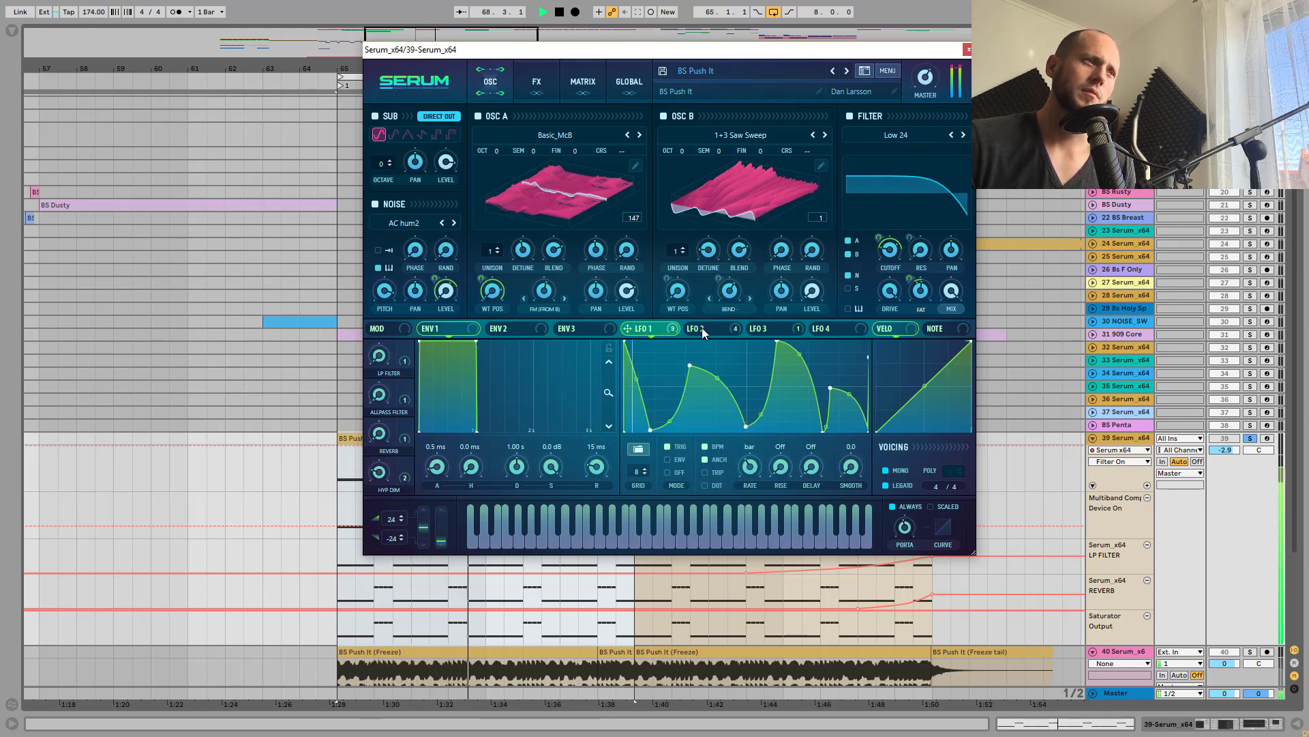
mouse_move(705, 327)
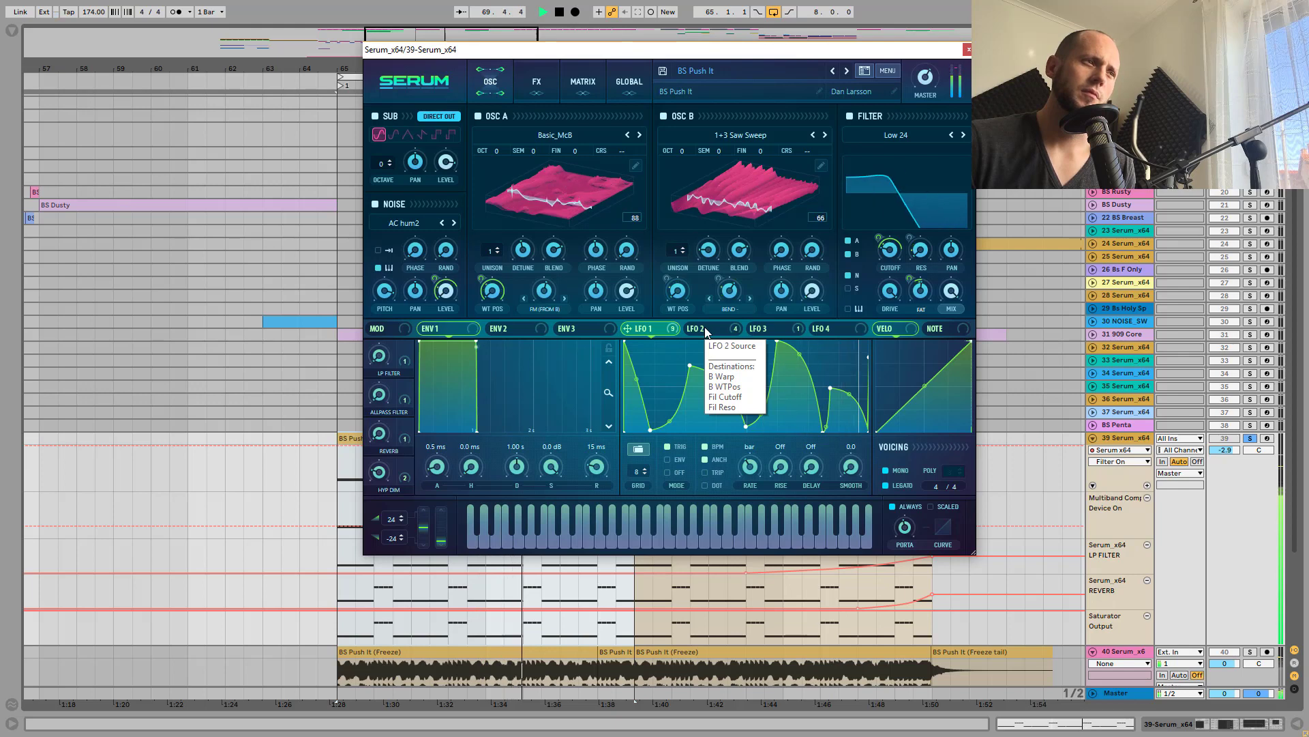
click(707, 331)
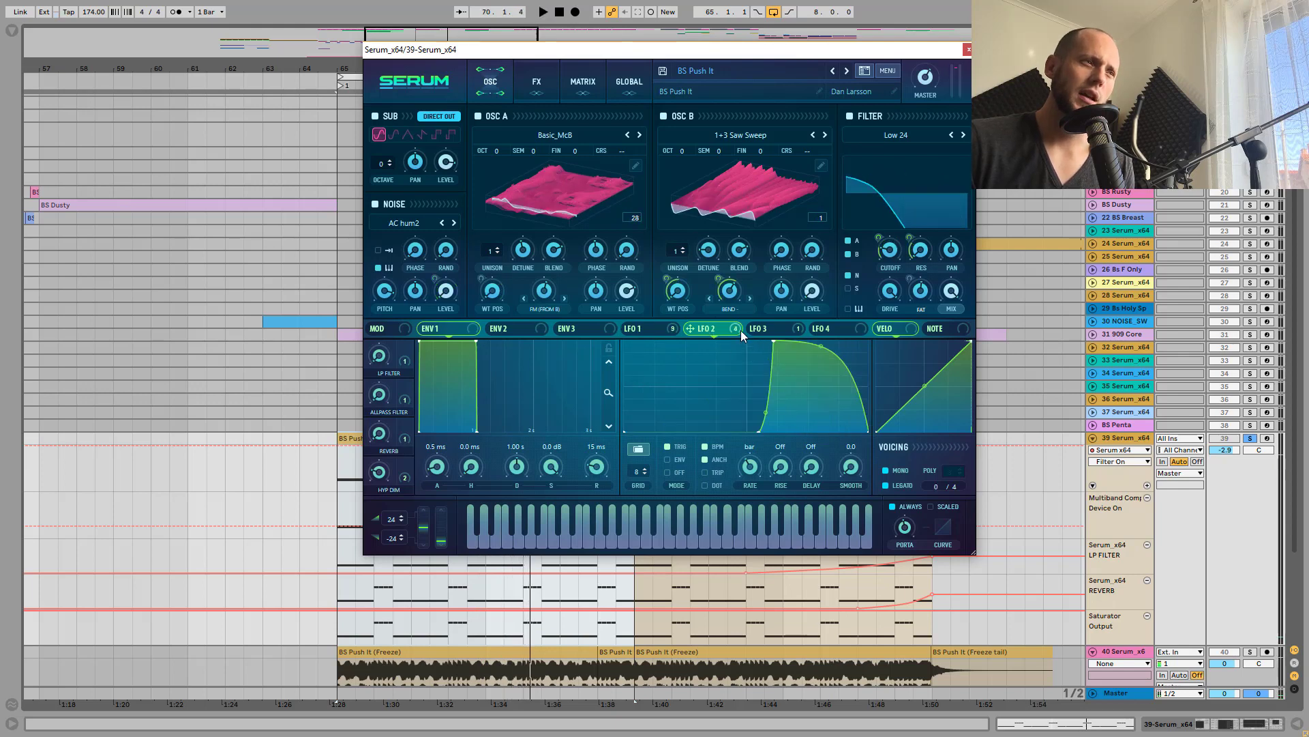
Inspect the filter cutoff knob's modulation options, then play and stop the bass
right_click(894, 258)
click(931, 244)
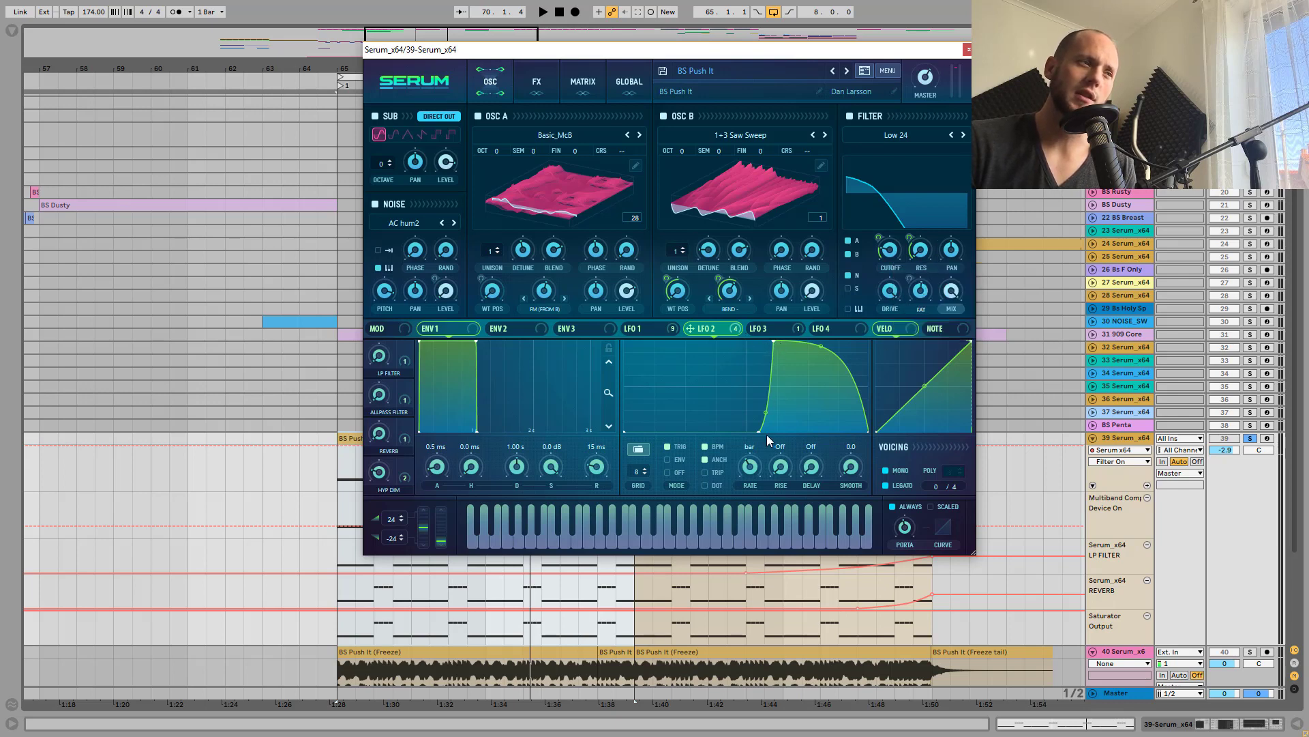
key(space)
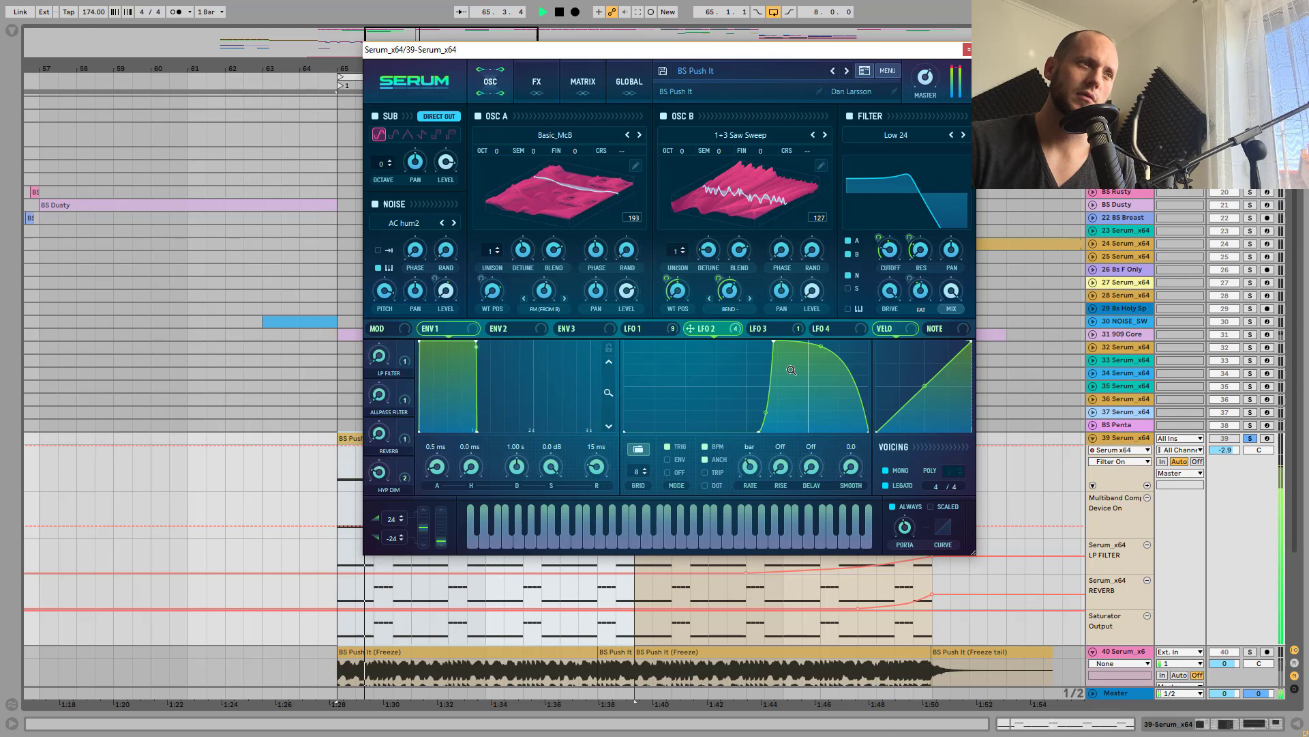
key(space)
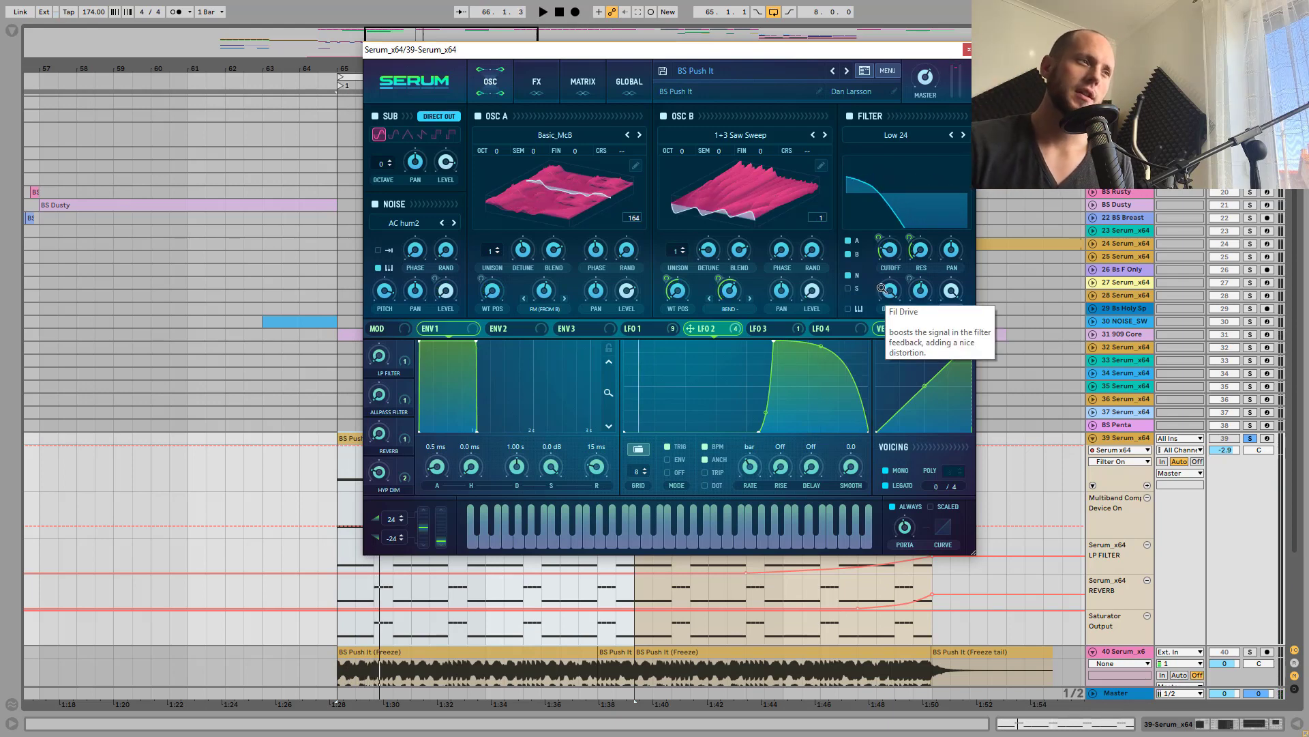
Compare the LFO 1 and LFO 2 curves while repeatedly starting and stopping the bass playback
click(645, 329)
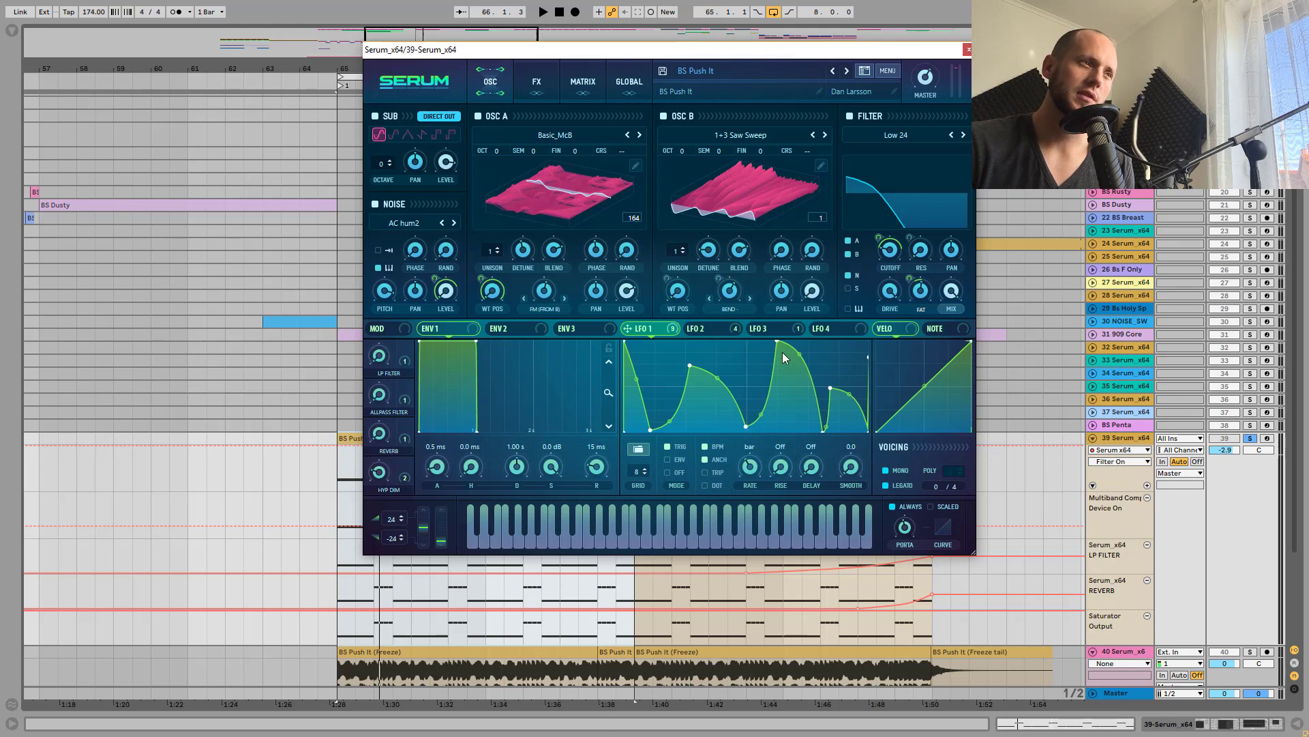
key(space)
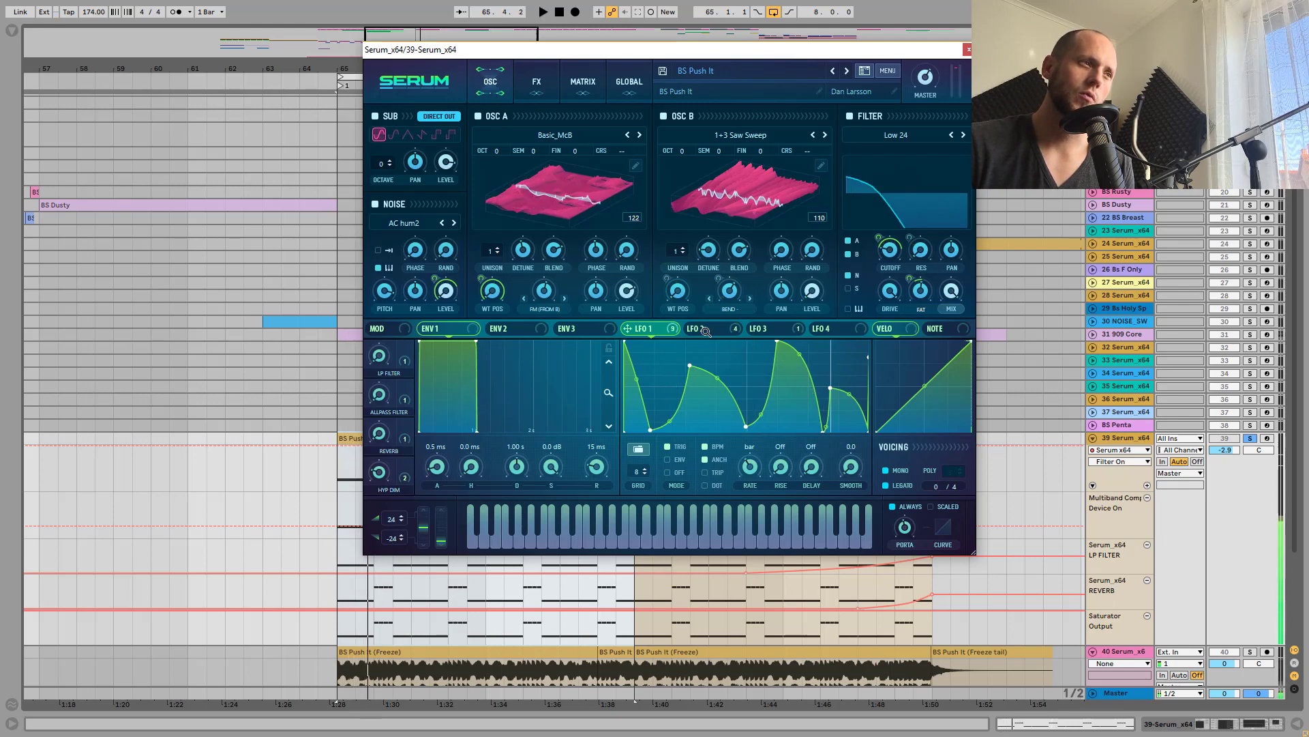
click(702, 329)
key(space)
click(657, 330)
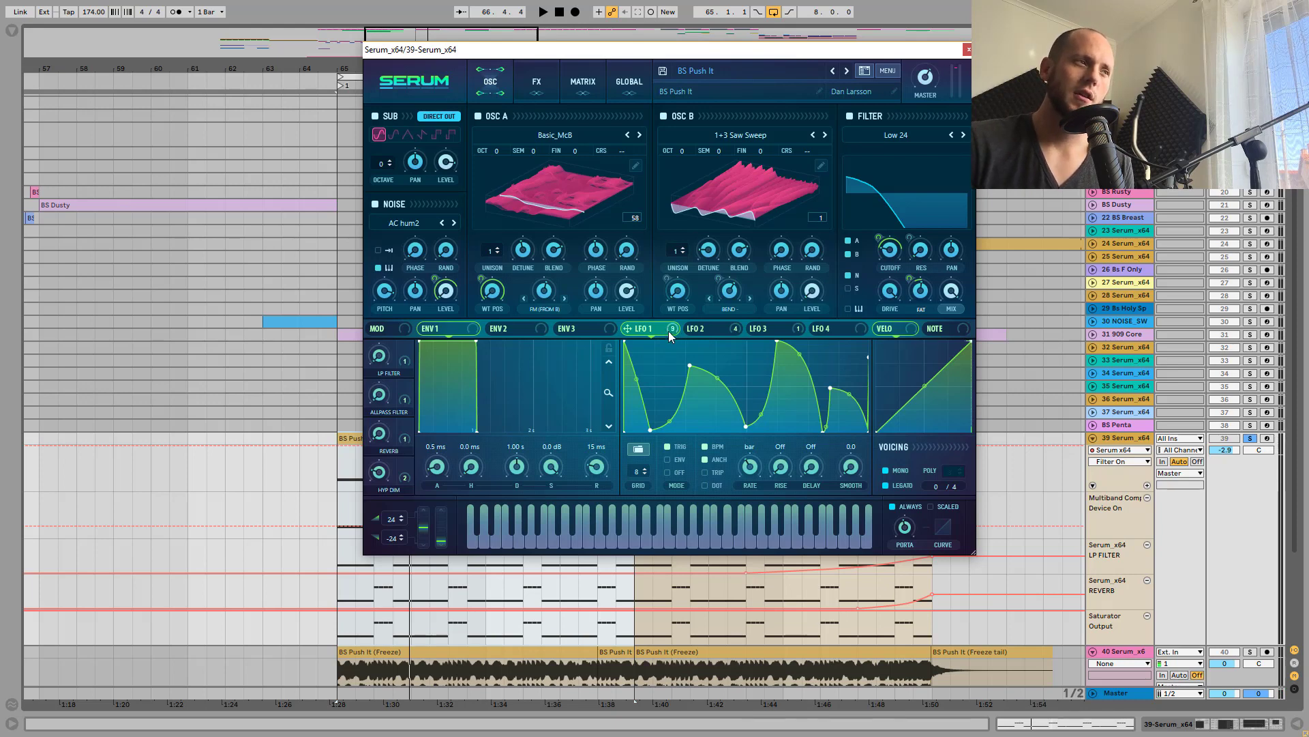
key(space)
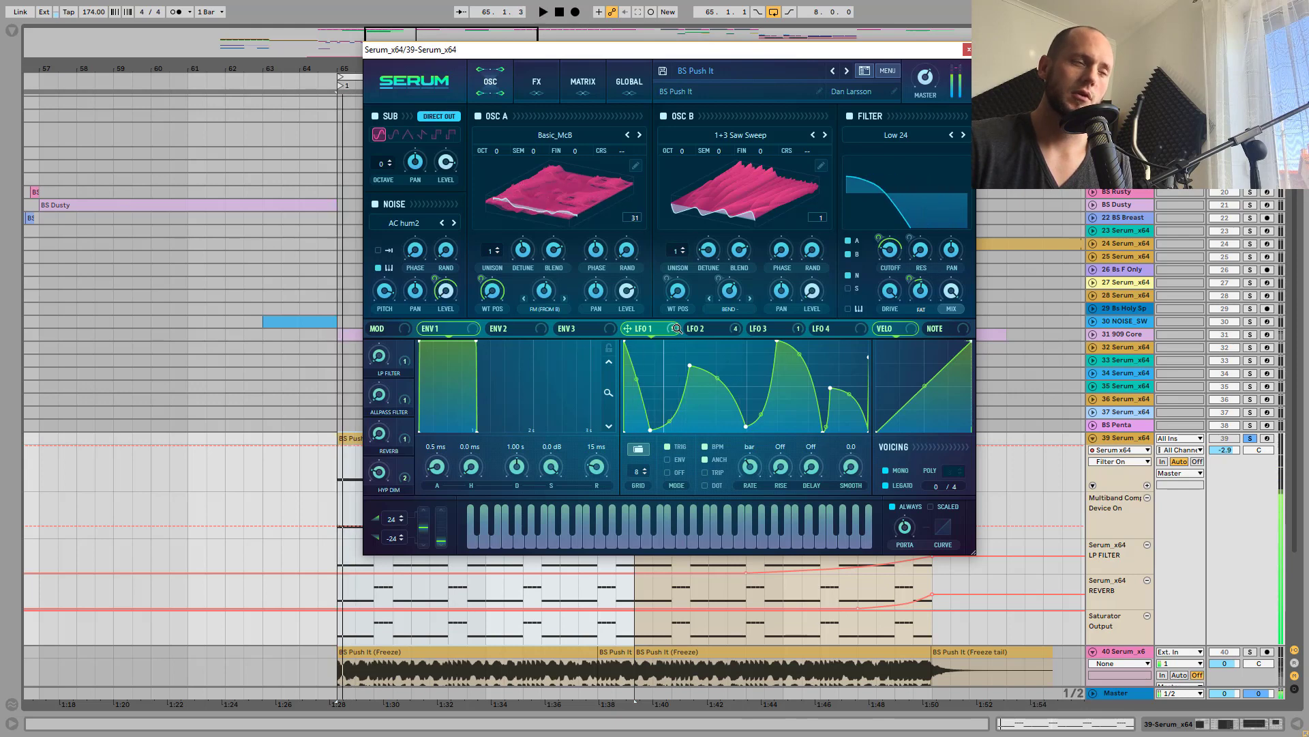
key(space)
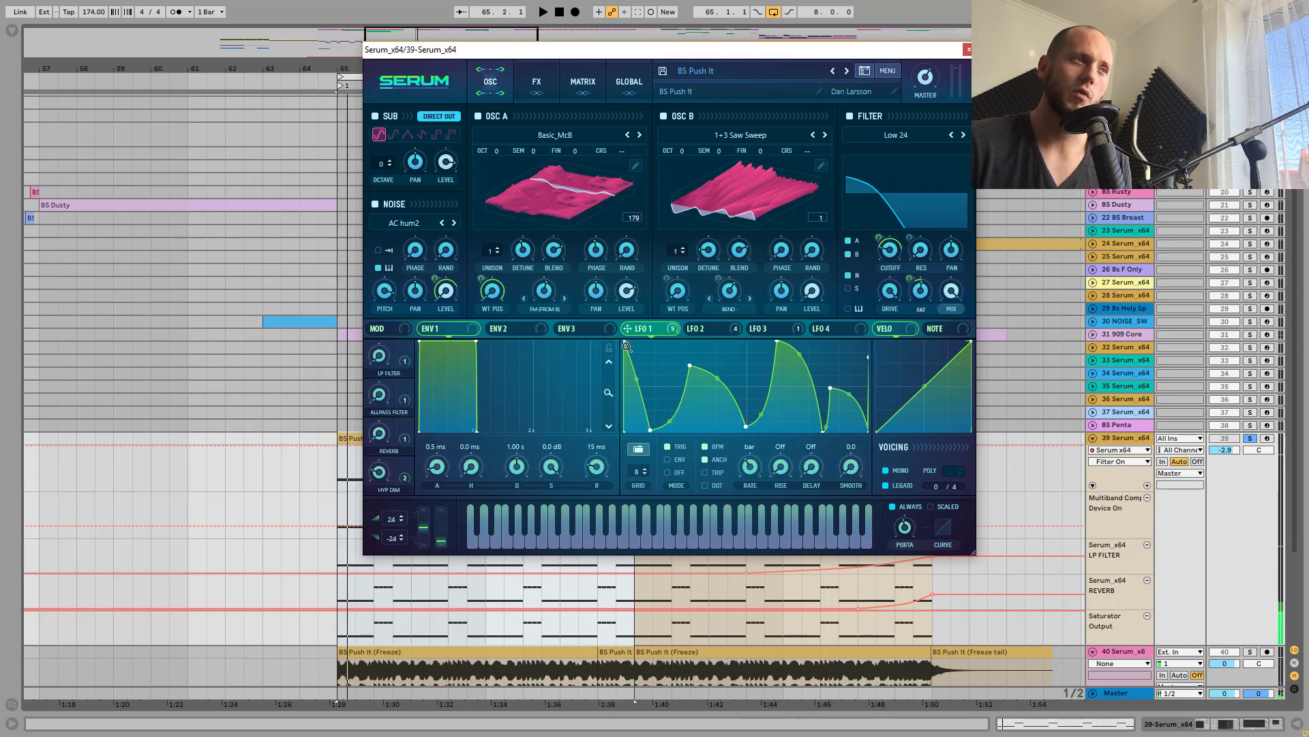
key(space)
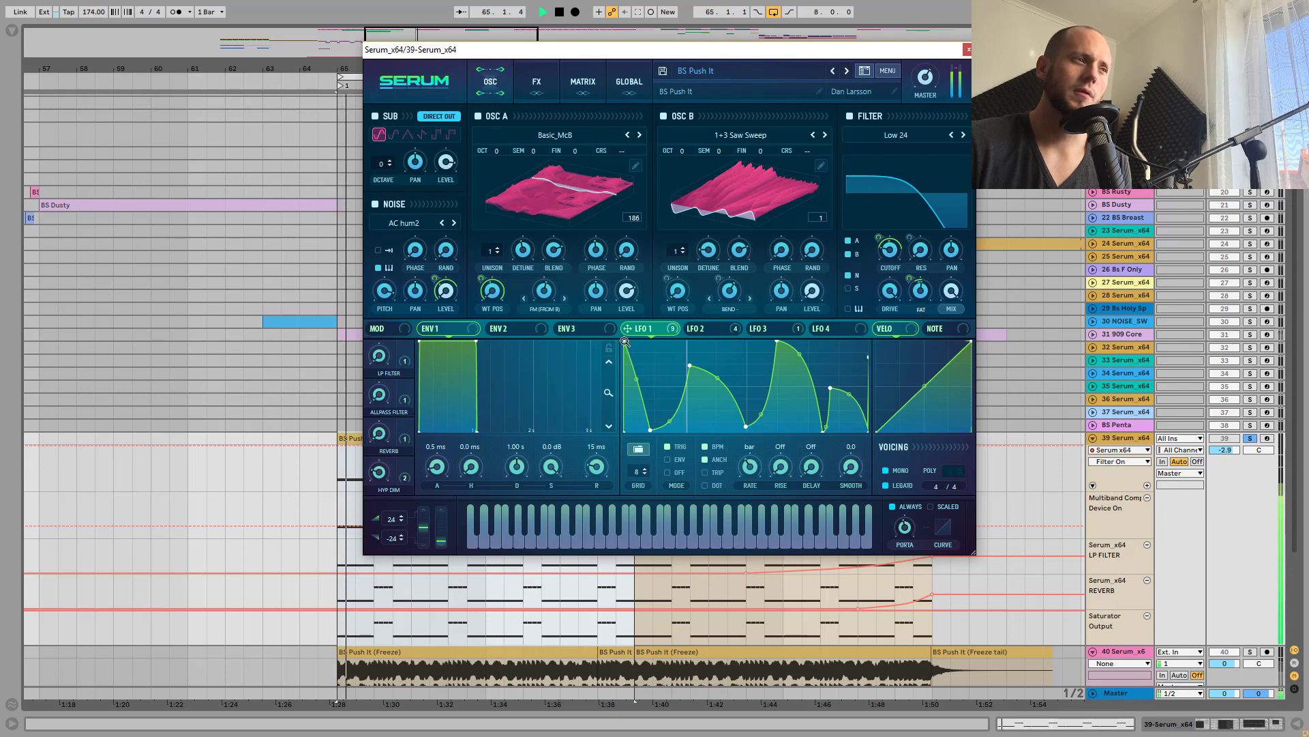
key(space)
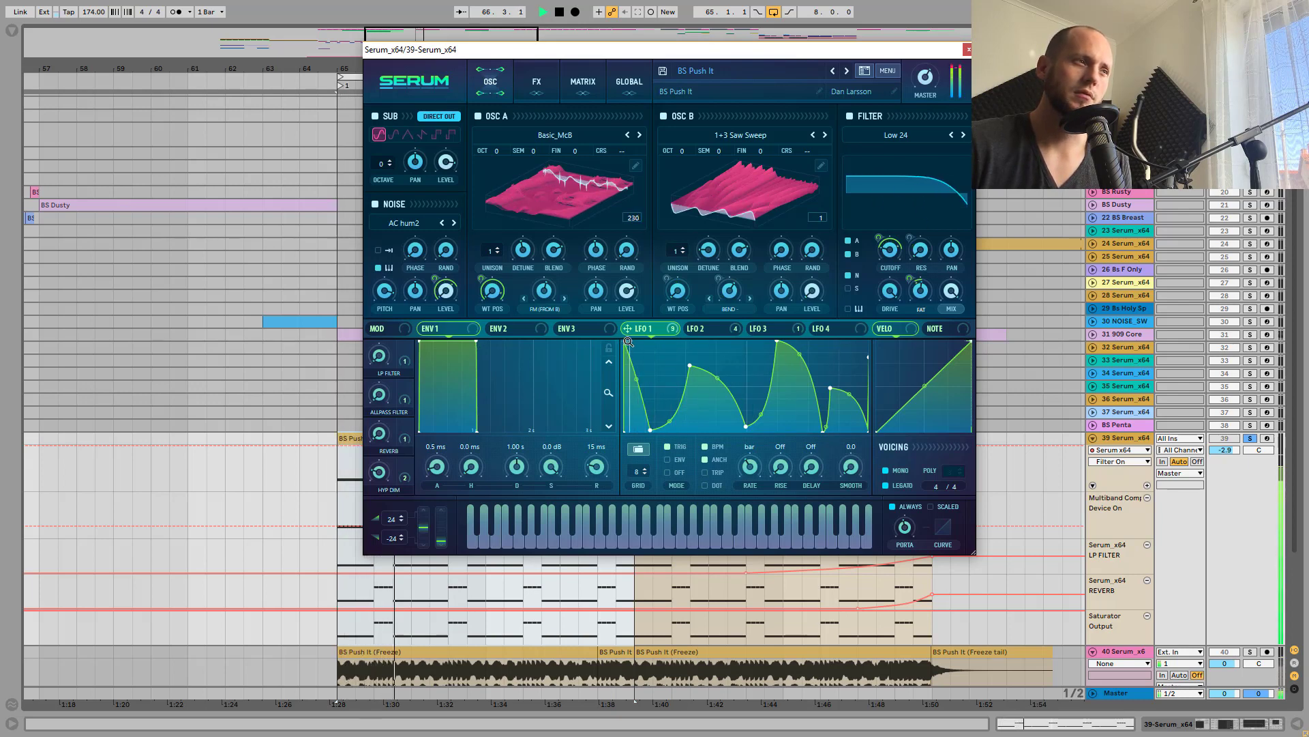
click(706, 329)
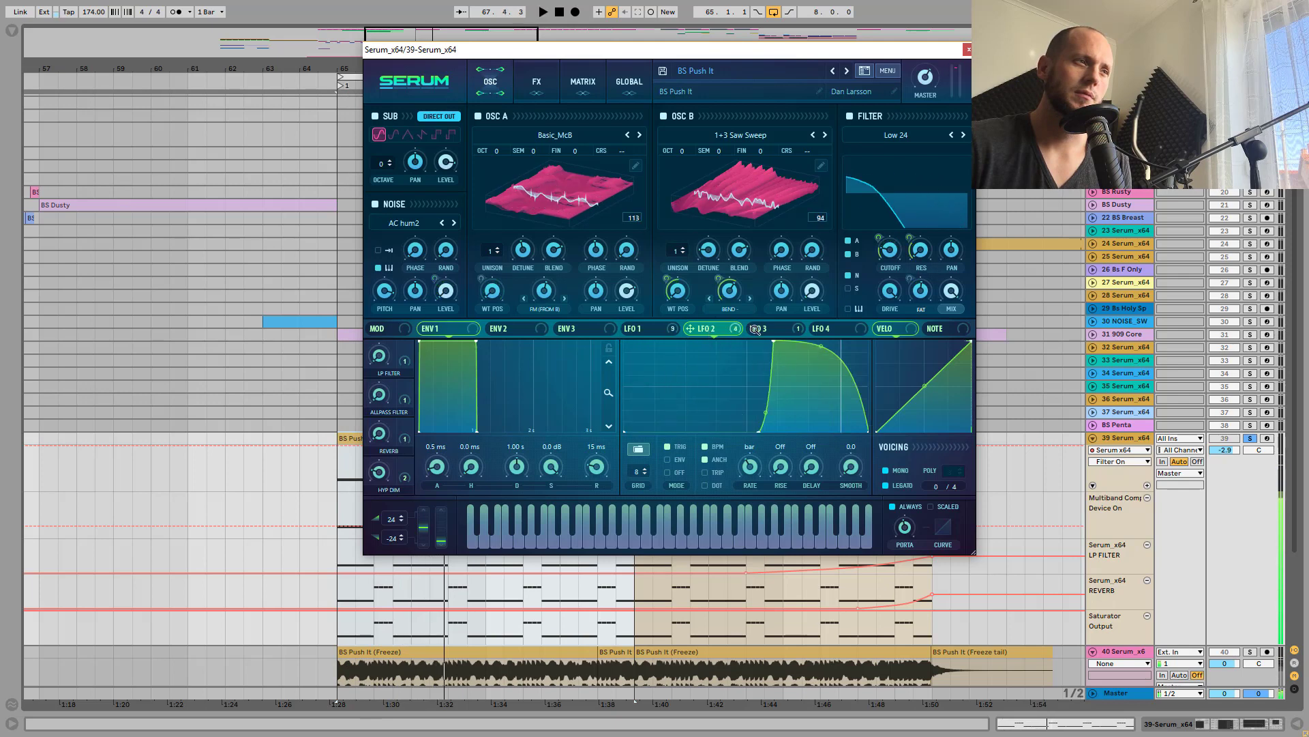
key(space)
Open Serum's FX page, switch on the Distortion module, and audition the distorted bass
click(539, 78)
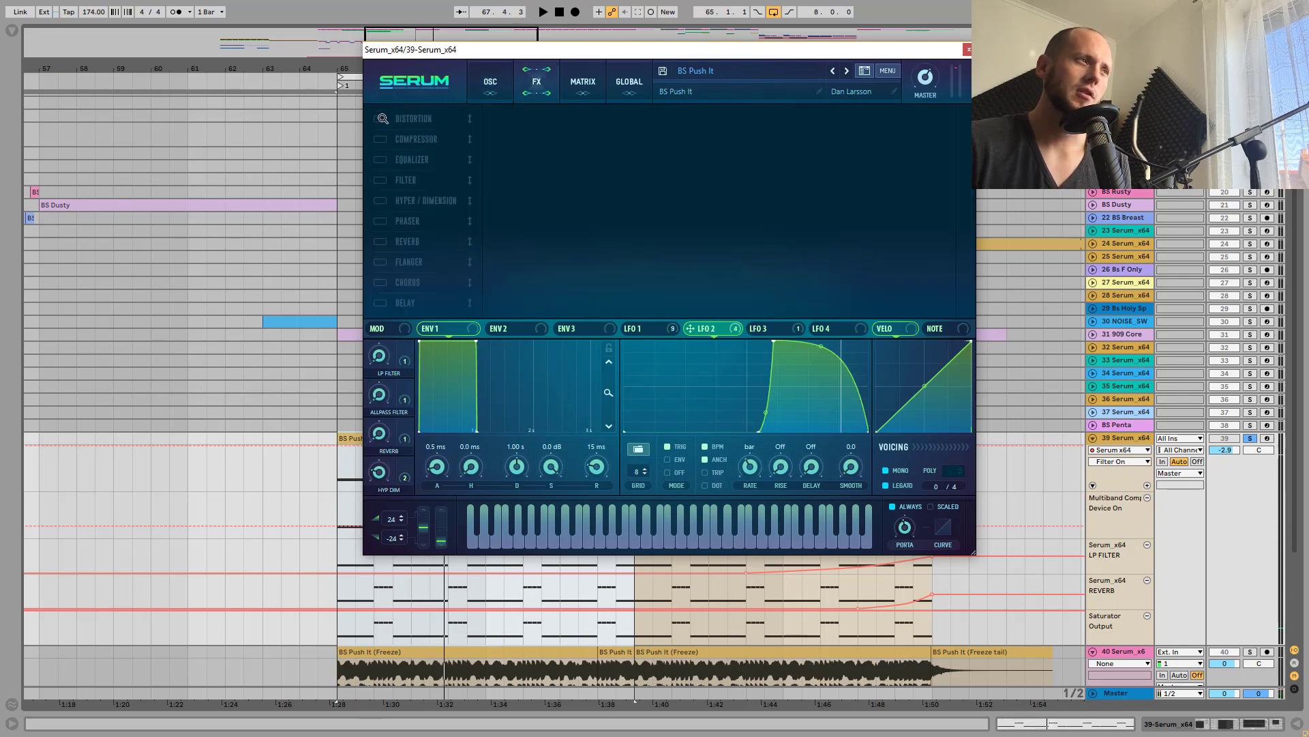
click(380, 119)
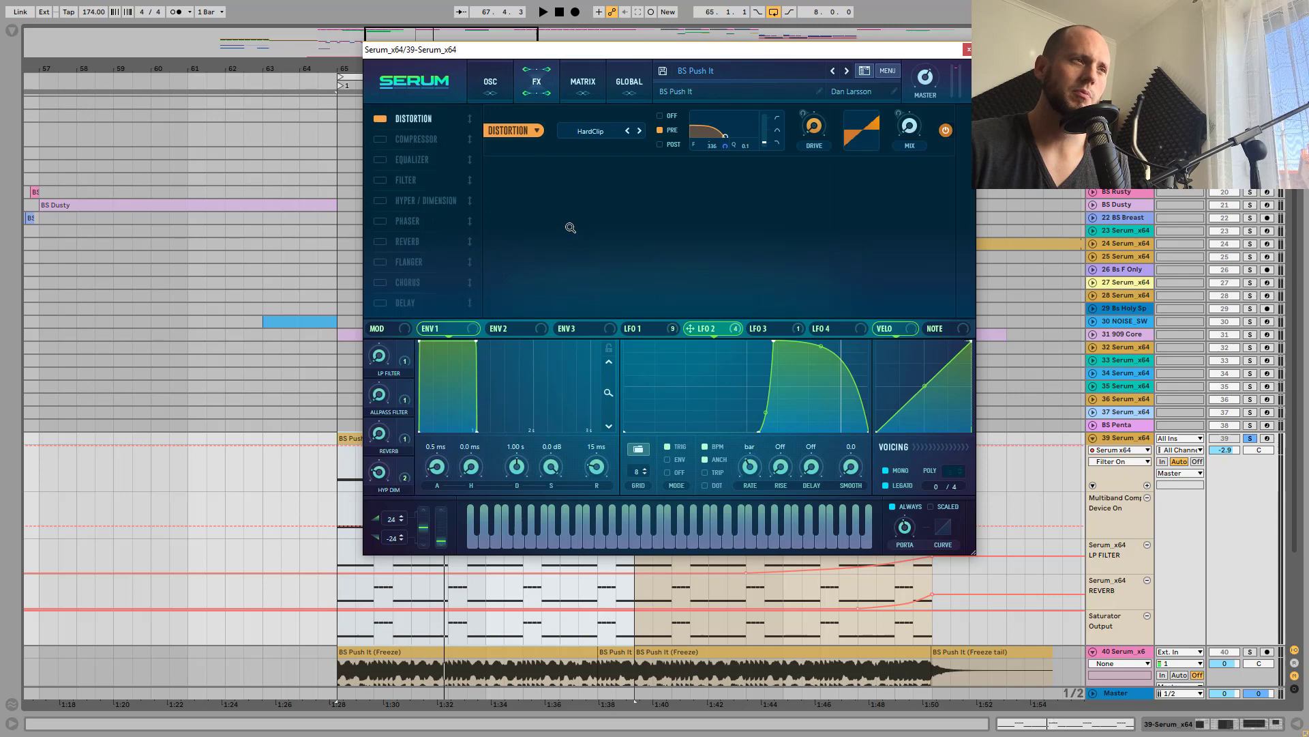
key(space)
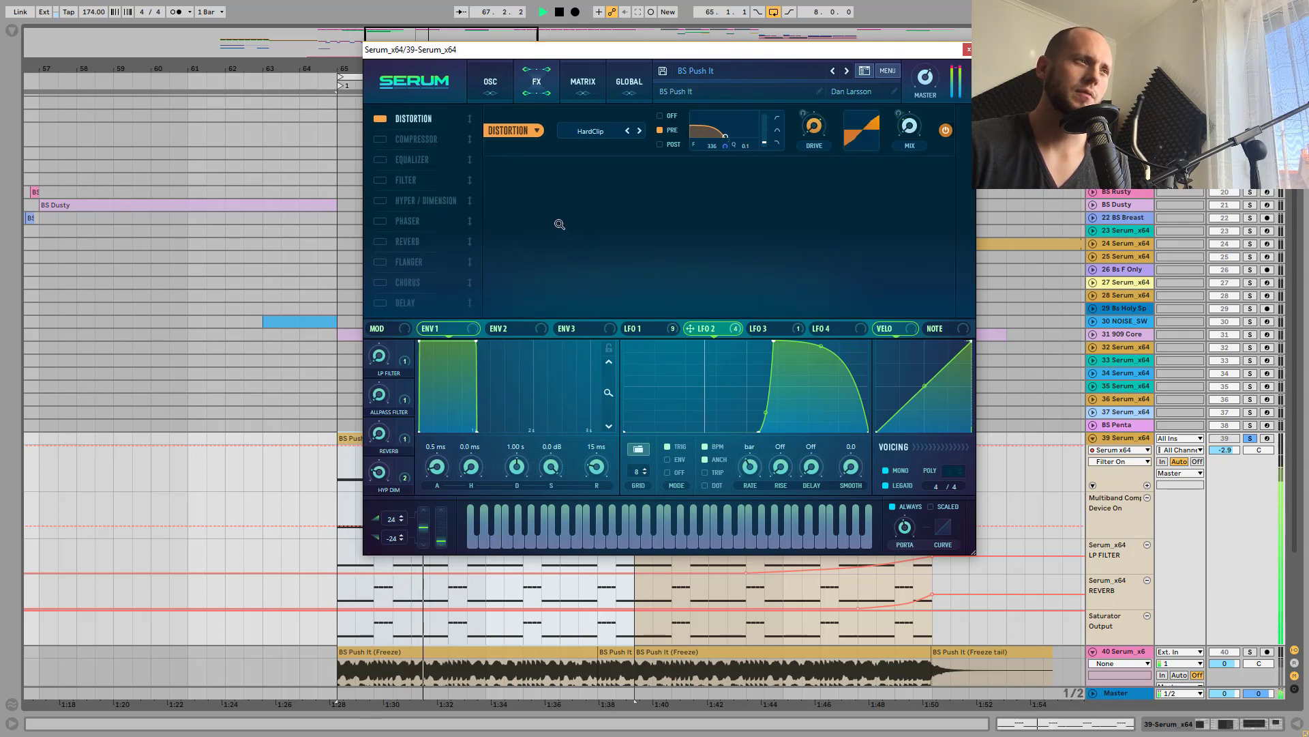
key(space)
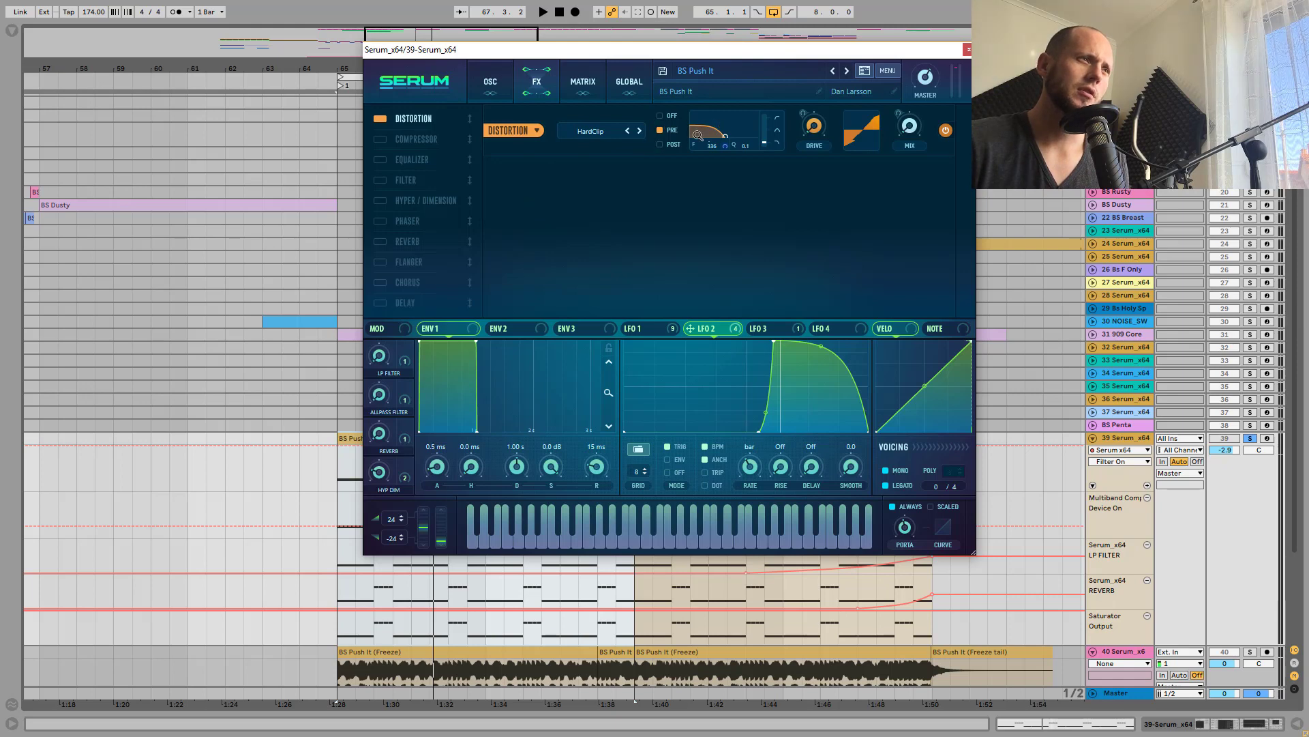
While playing, set the Distortion filter routing to OFF and then back to PRE
click(658, 330)
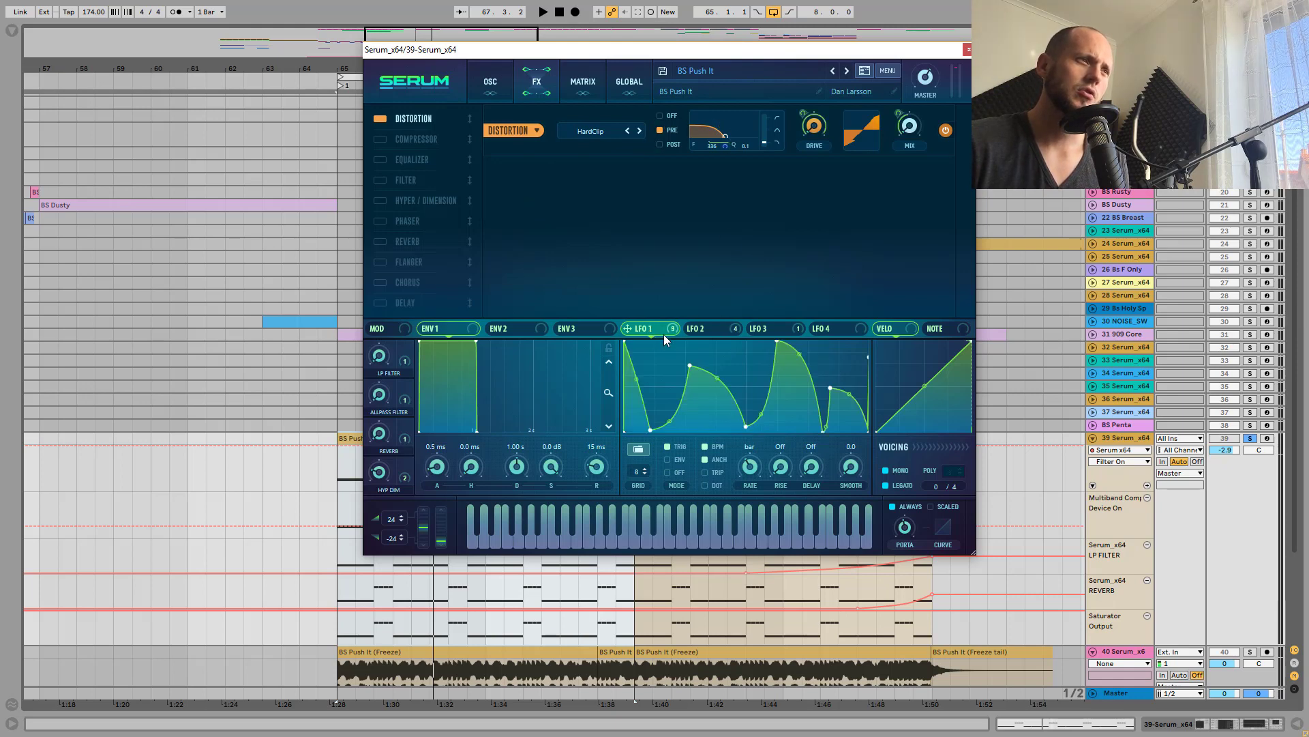
right_click(714, 146)
key(Escape)
key(space)
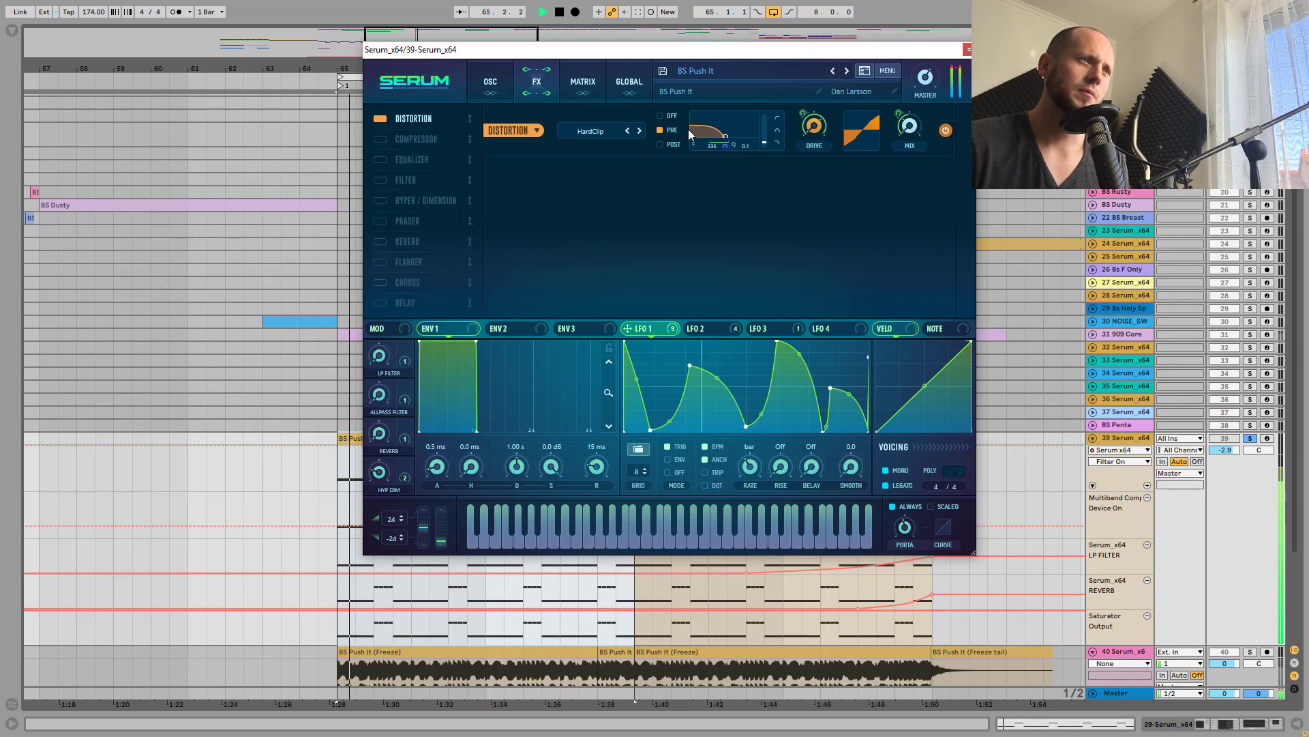
click(658, 116)
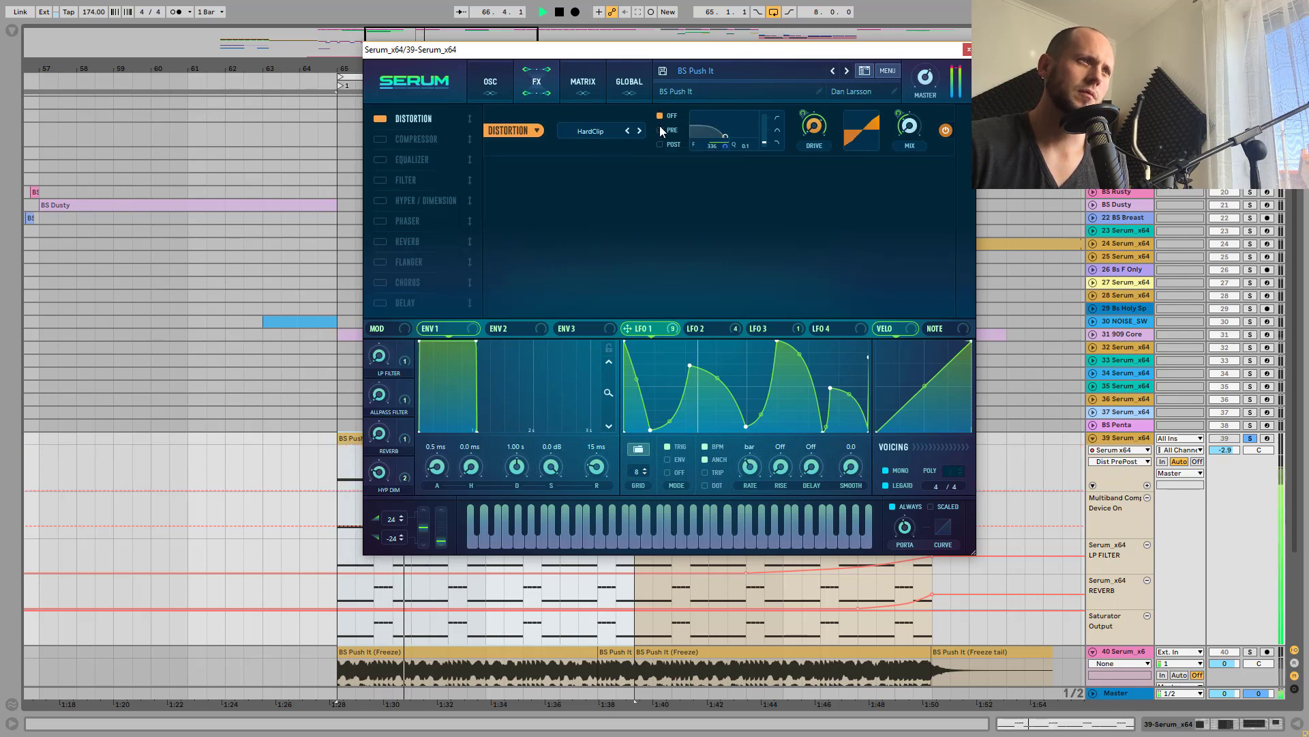
click(660, 129)
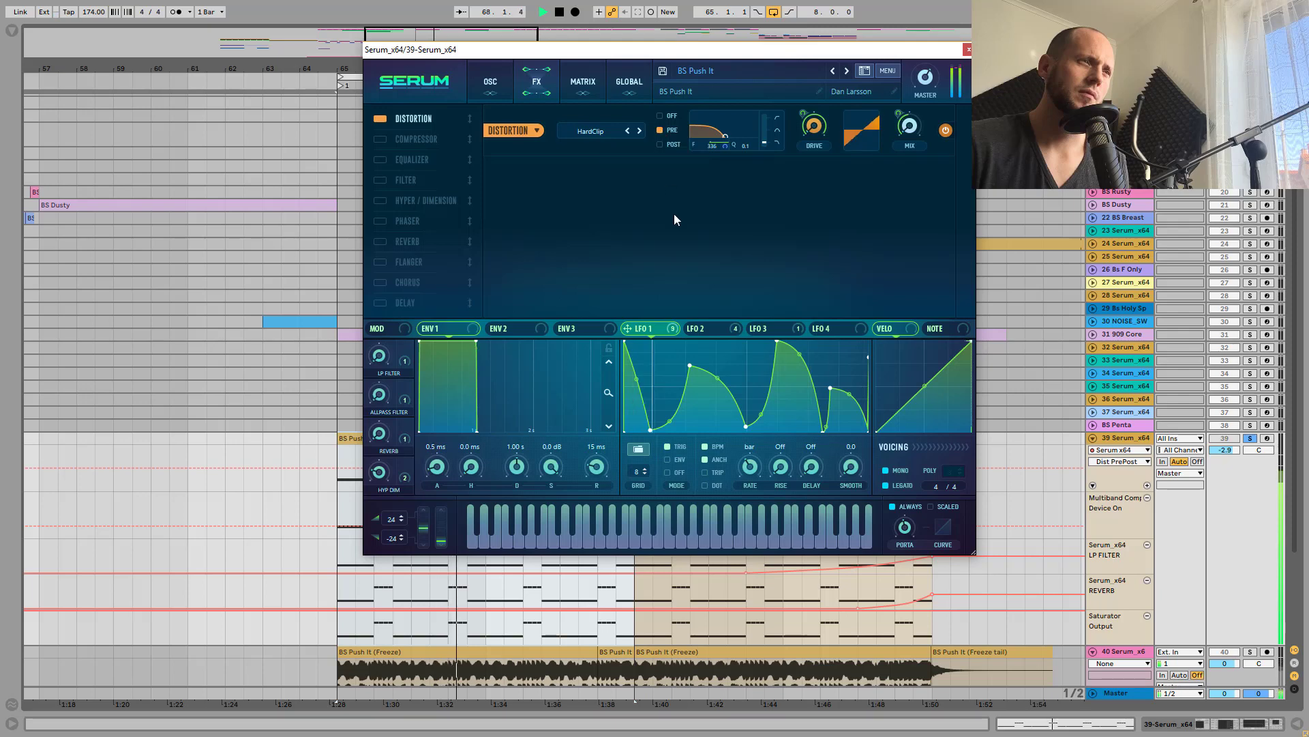
key(space)
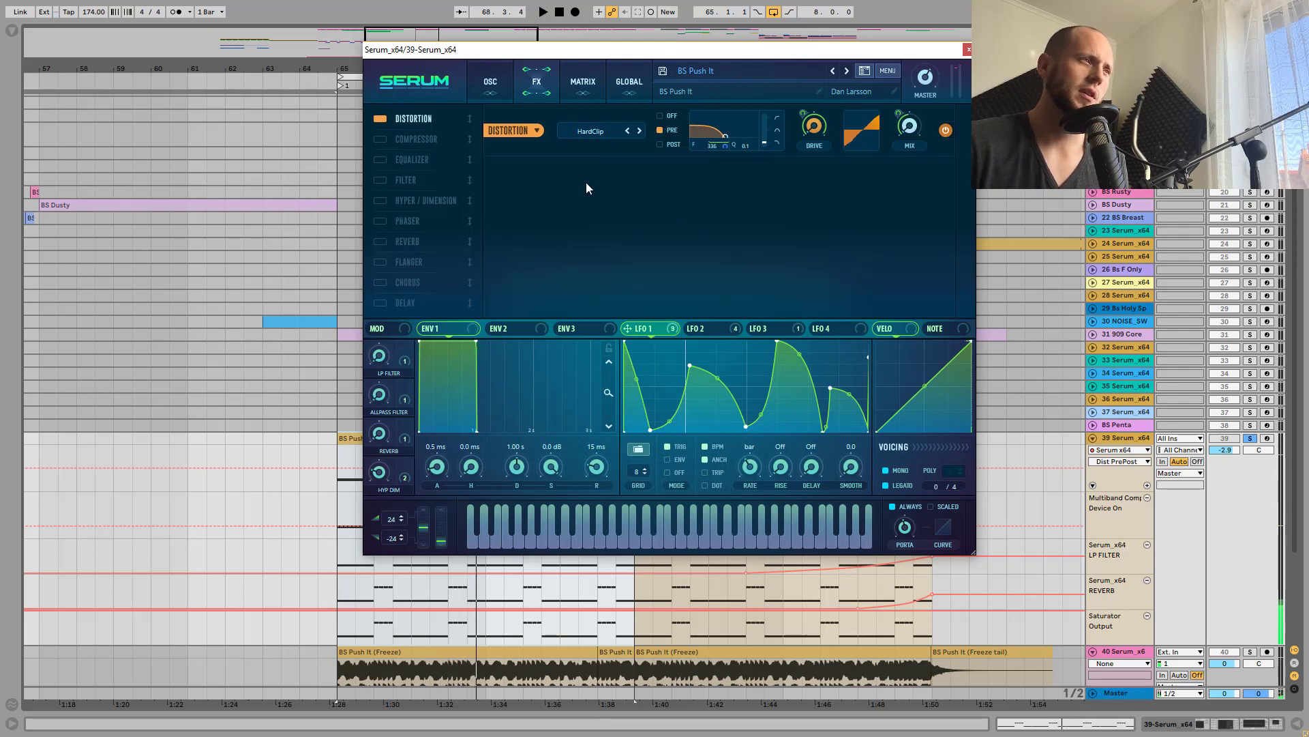
Enable Serum's Compressor and audition the bass with it on and bypassed
click(380, 139)
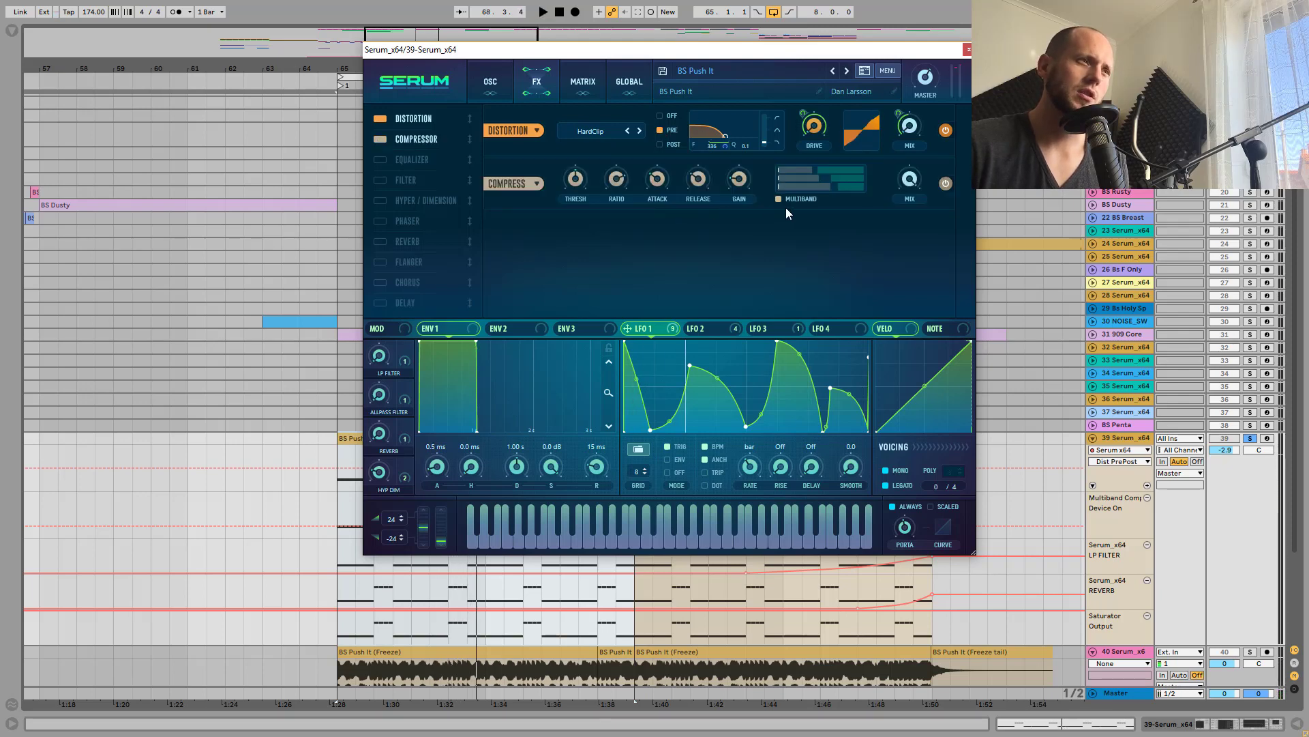
key(space)
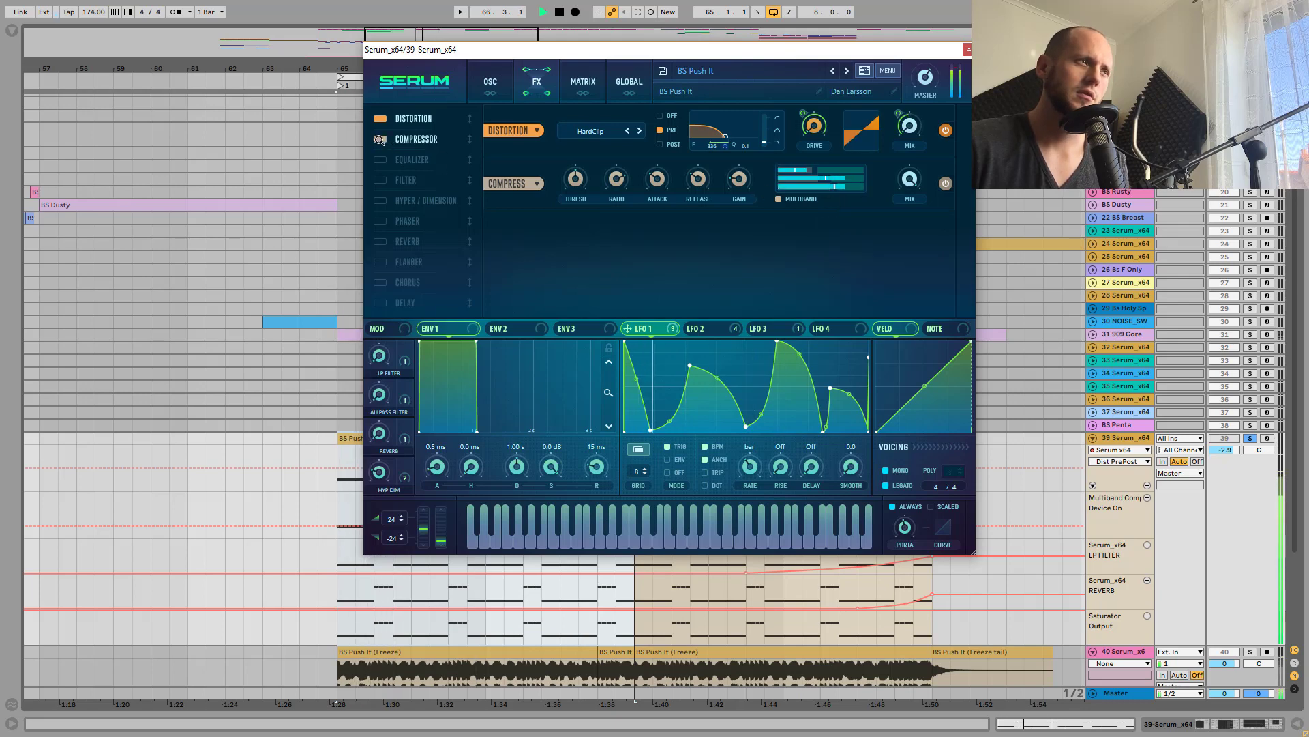
click(379, 139)
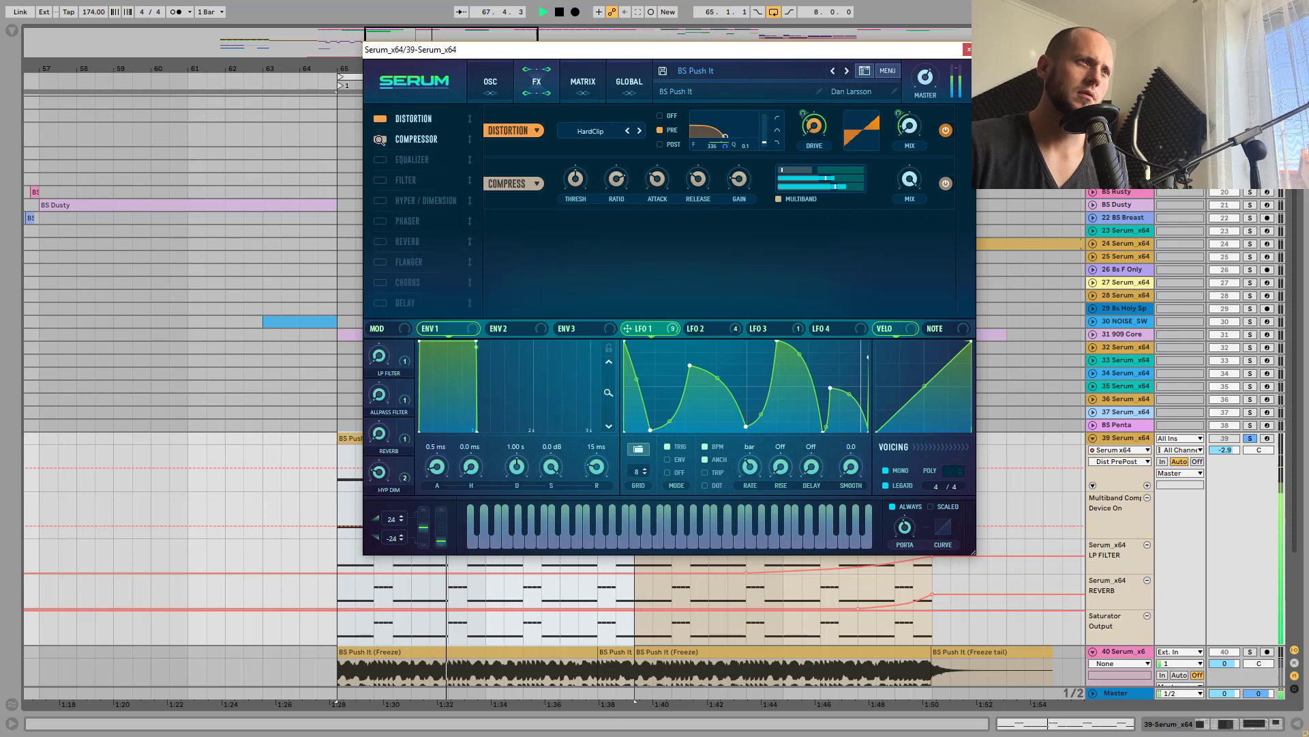
key(space)
Add the Equalizer to the FX chain, audition it, and check its low-band FREQ knob
click(380, 159)
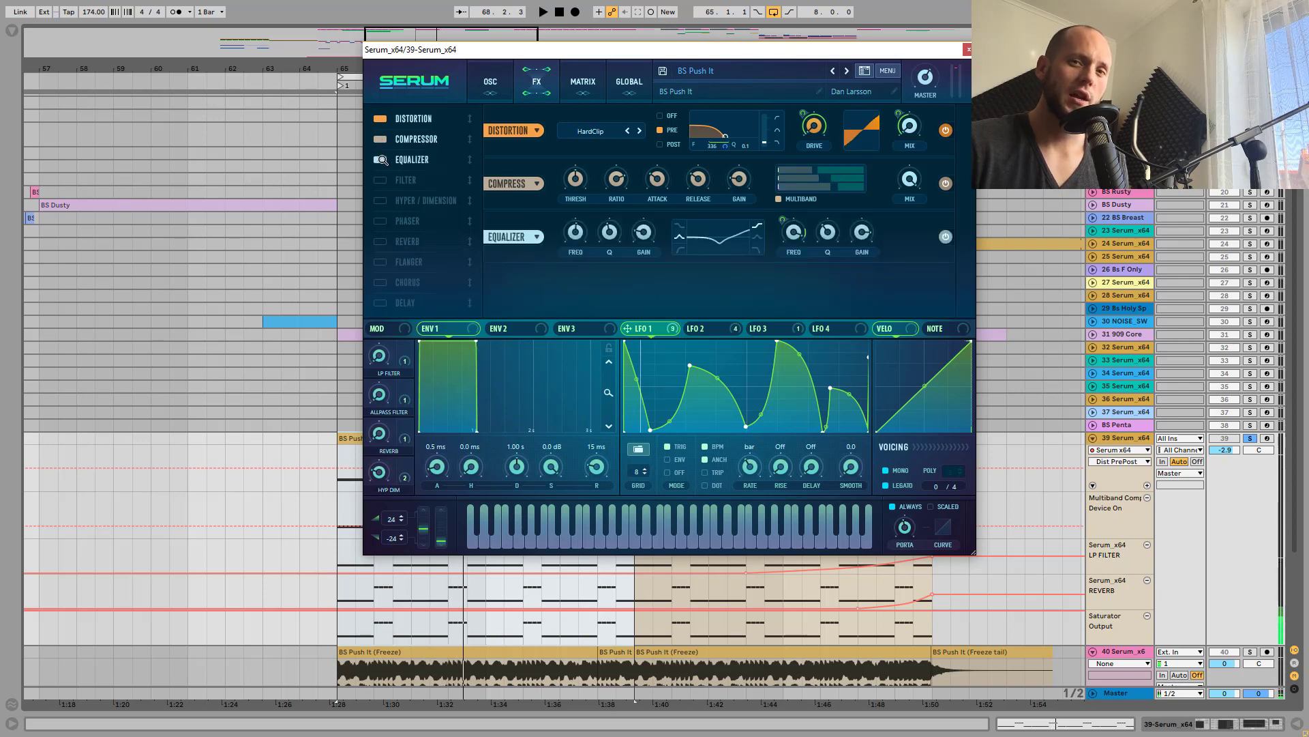
key(space)
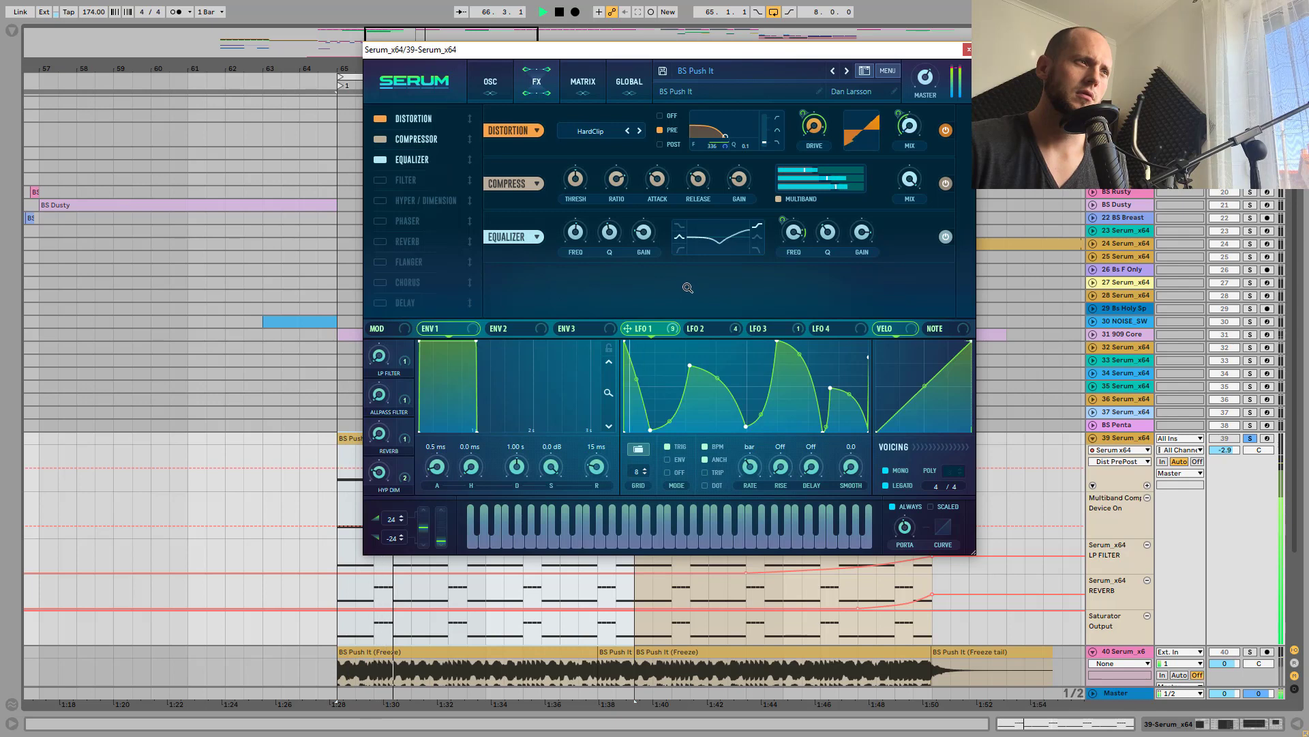
key(space)
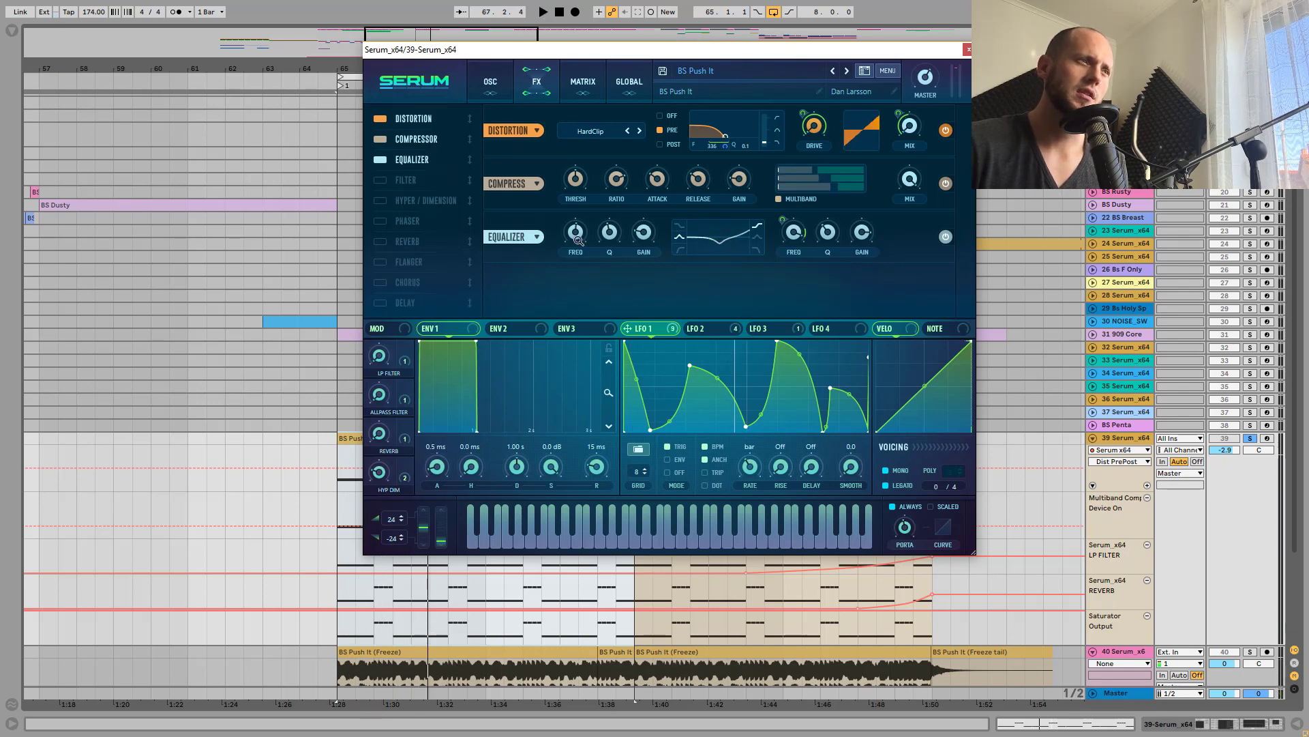
click(577, 236)
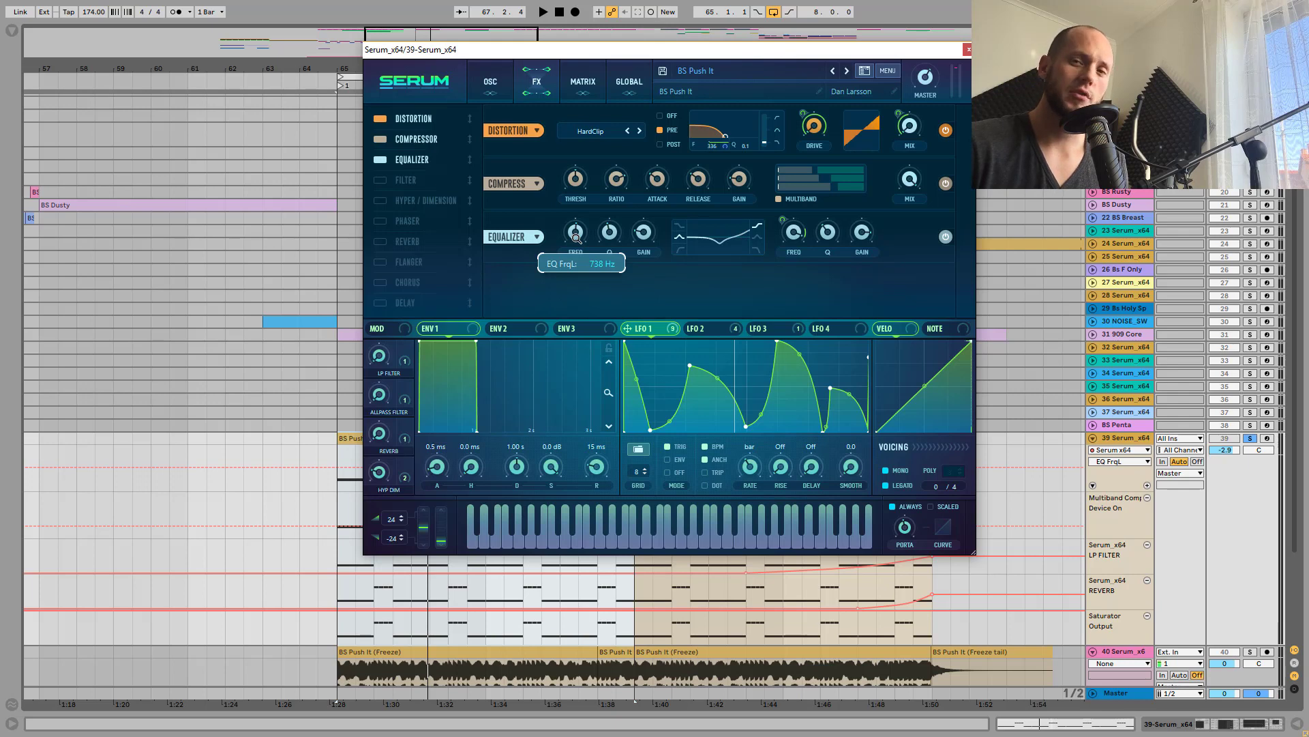
key(space)
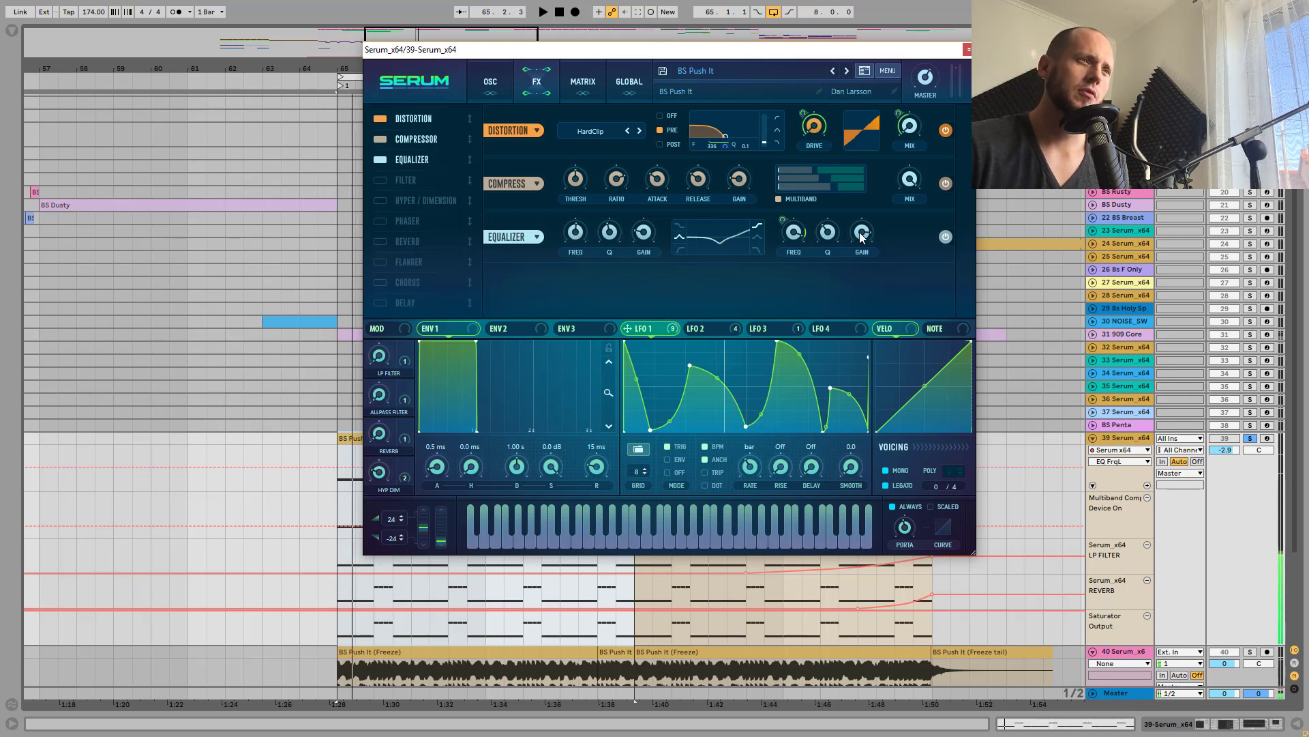
Turn on the Allpasses Filter effect, A/B it during playback from bar 65, then enable Hyper/Dimension
click(380, 180)
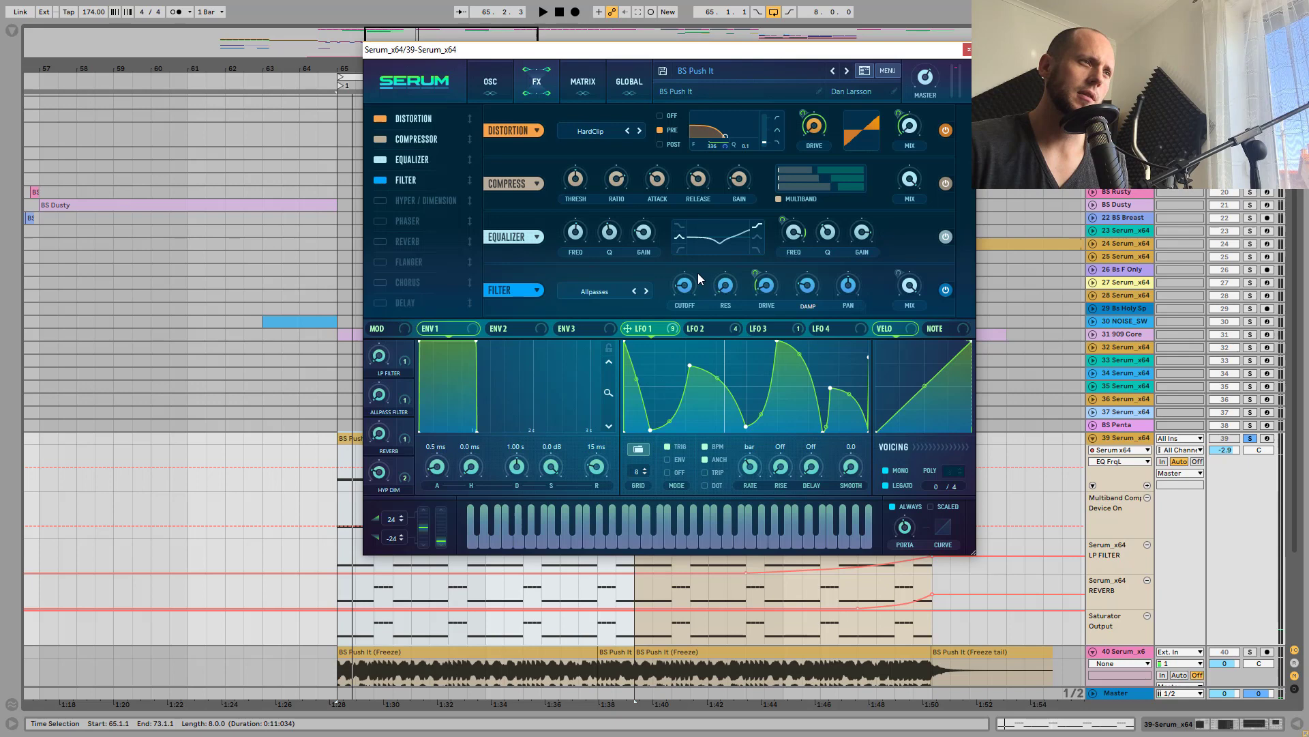
key(space)
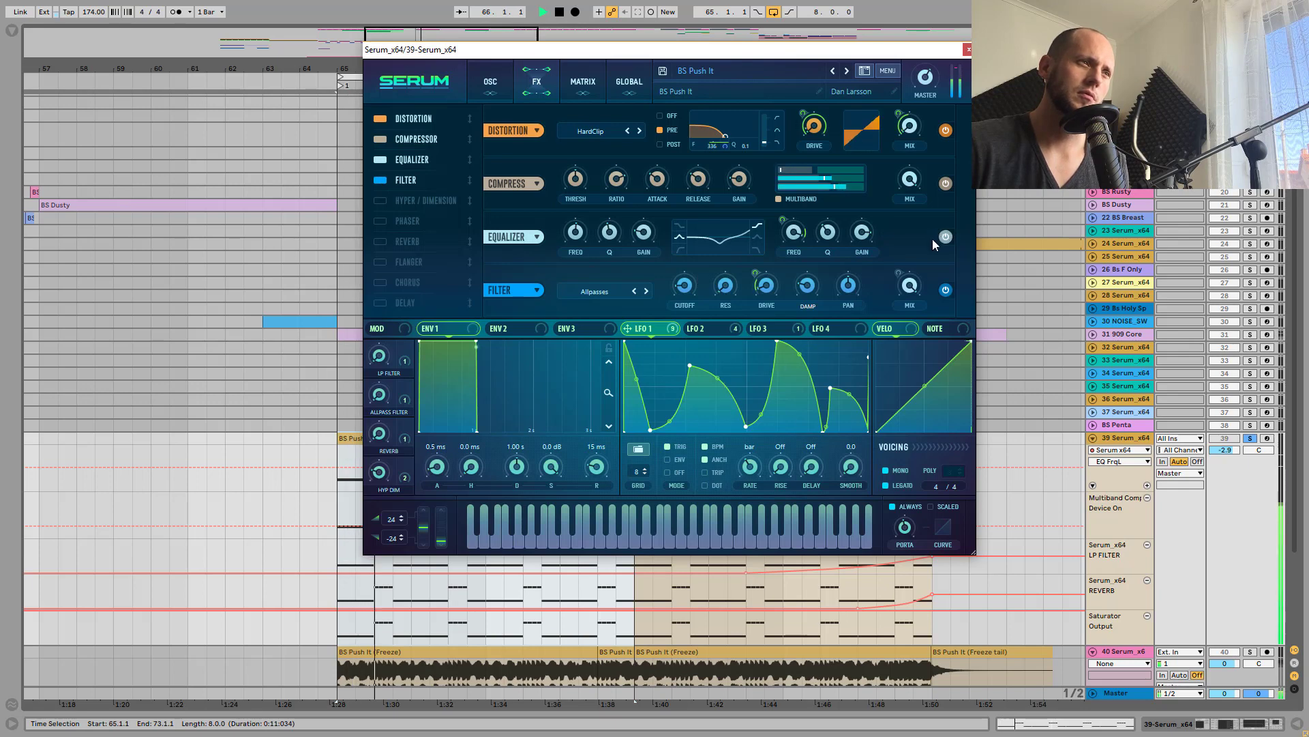
key(space)
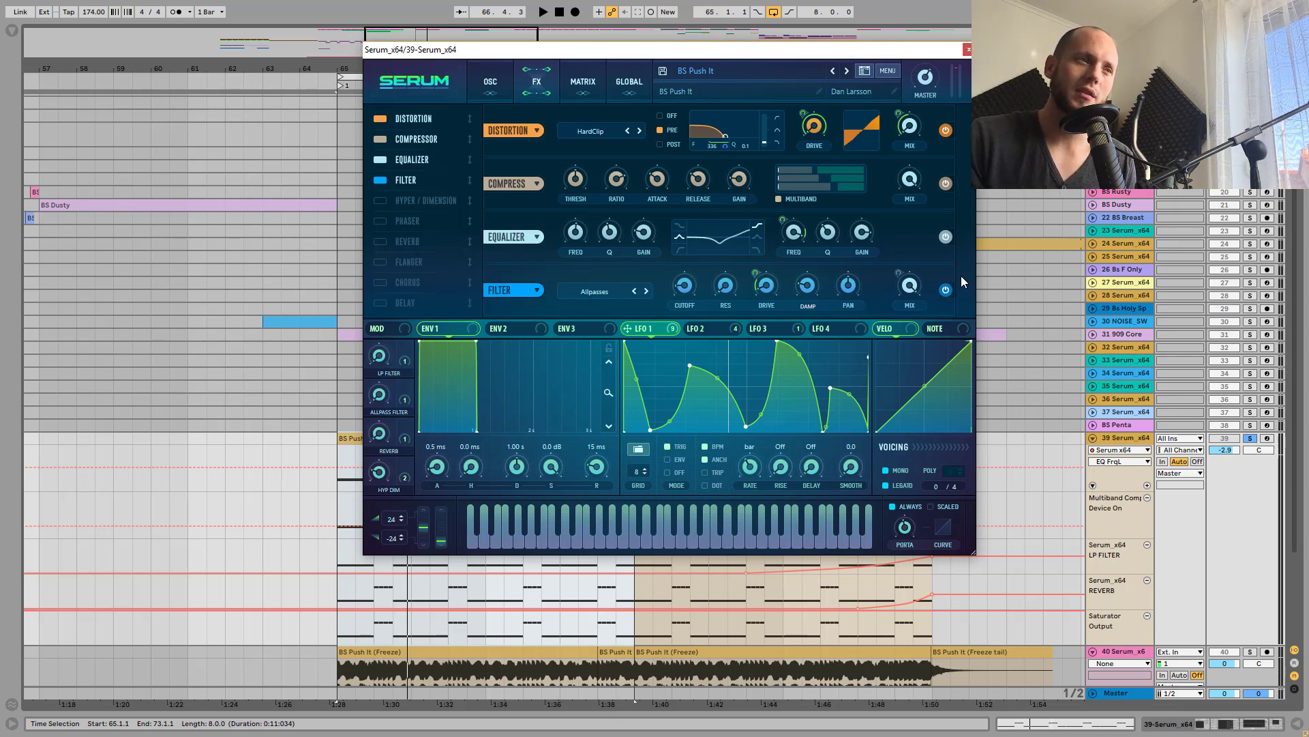
key(space)
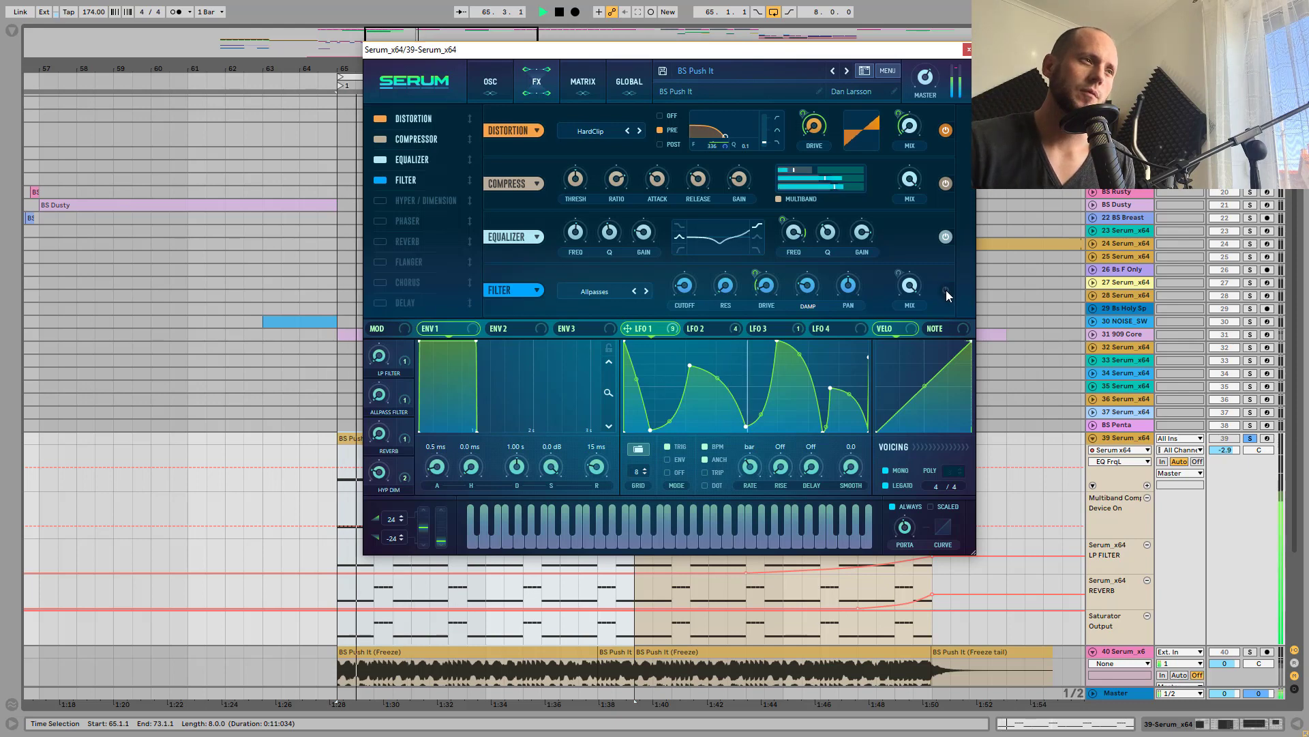
click(946, 290)
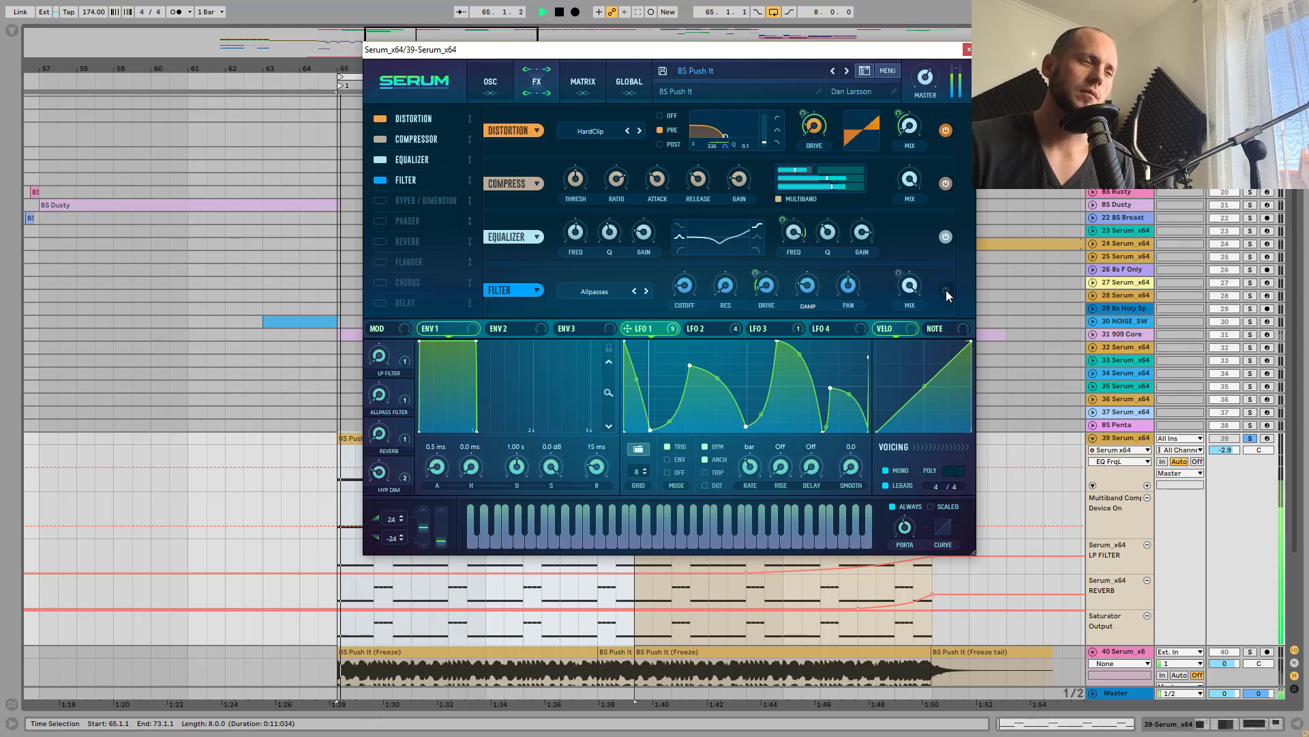
click(946, 291)
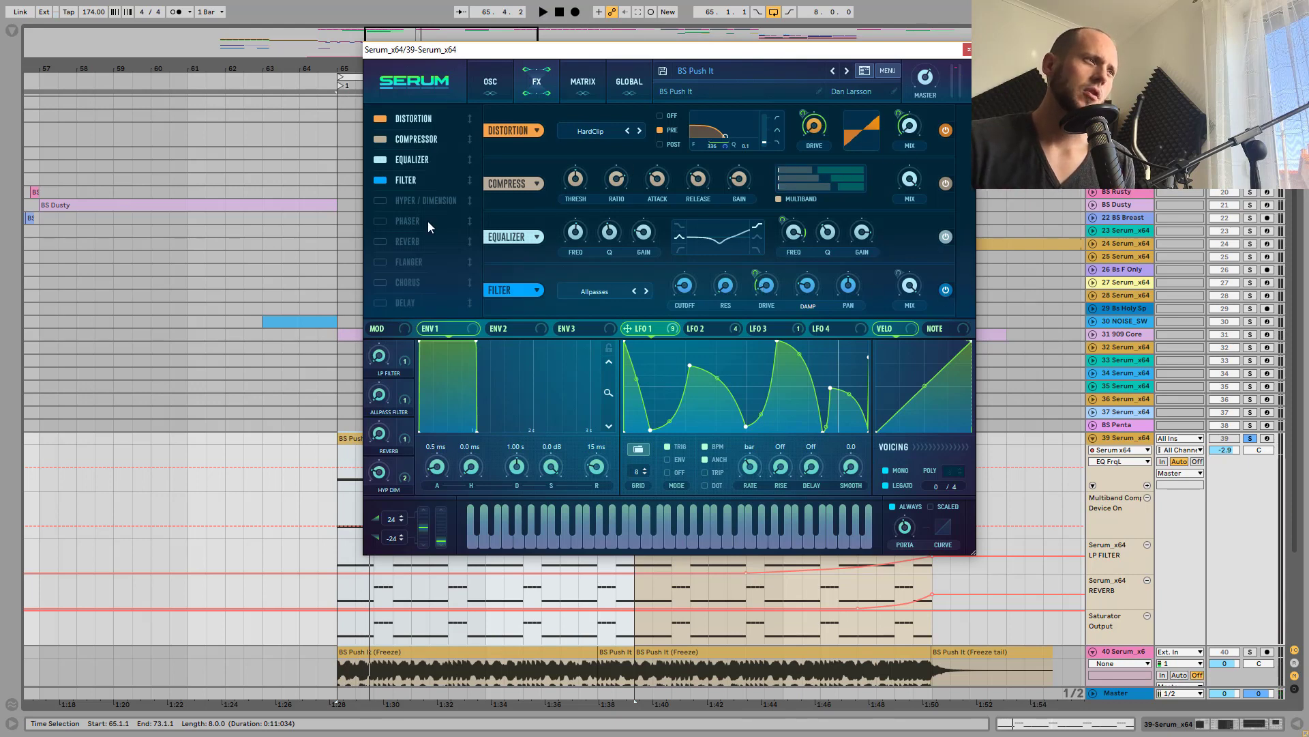
click(386, 202)
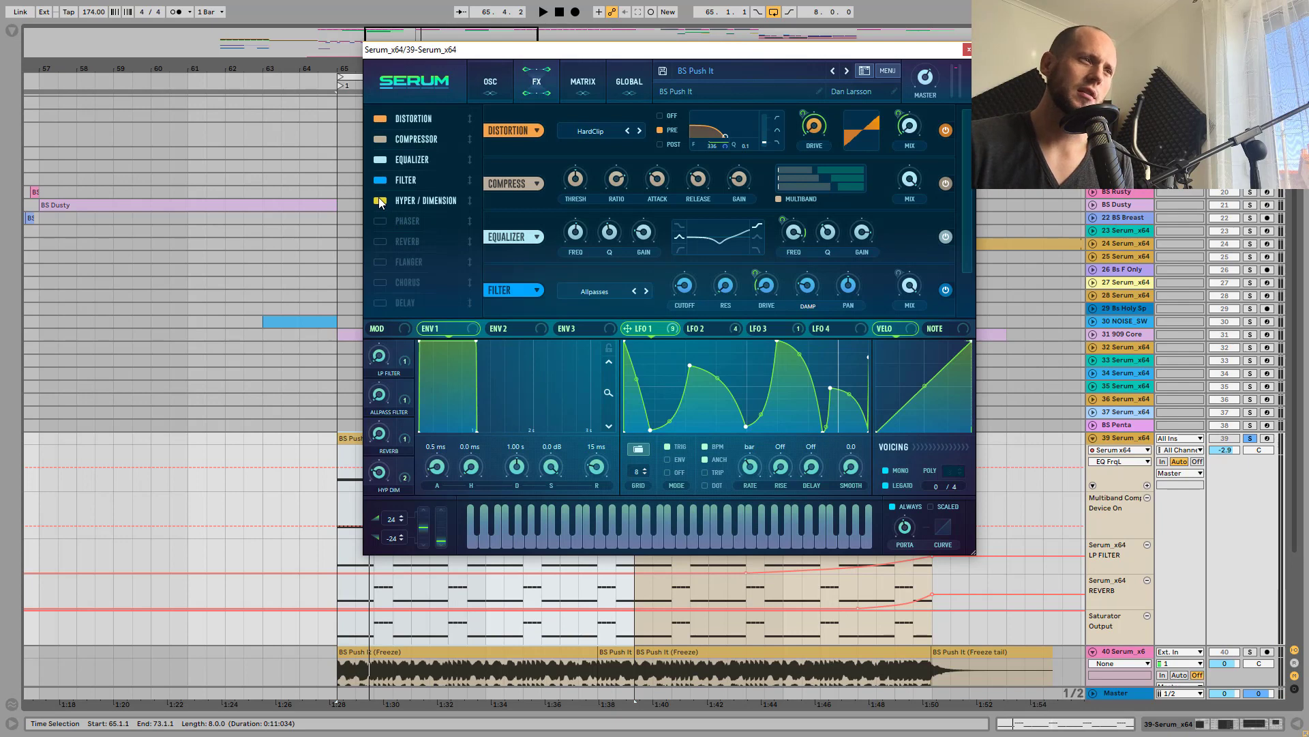
key(space)
Audition Hyper/Dimension via the Macro 4 HYP DIM knob, then switch on the Phaser
click(406, 199)
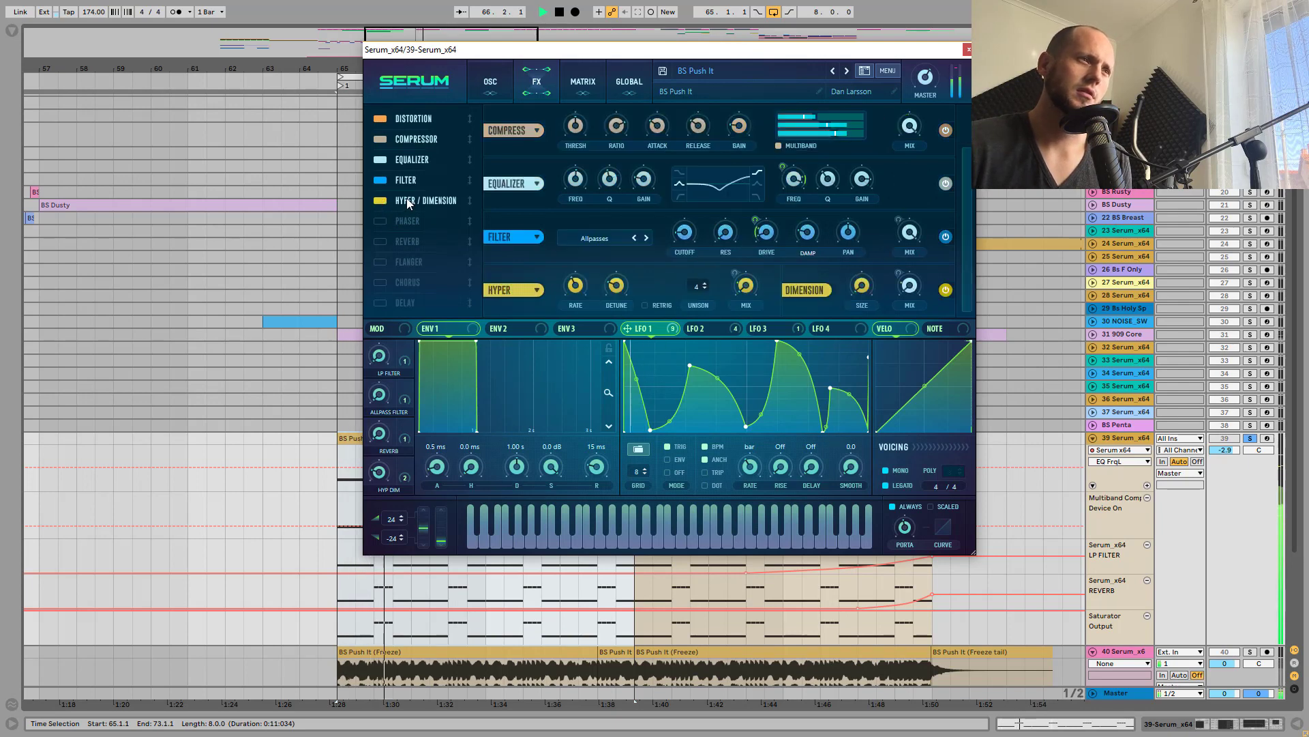
key(space)
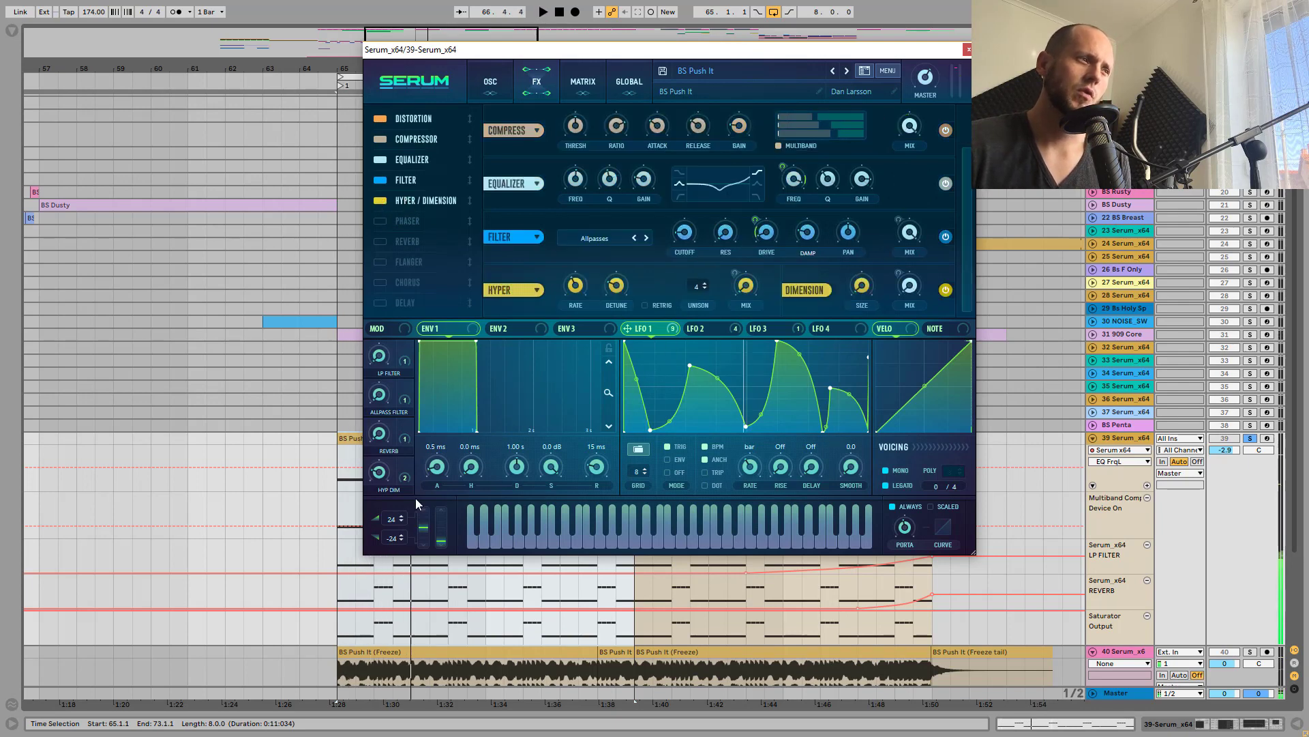
click(379, 472)
key(space)
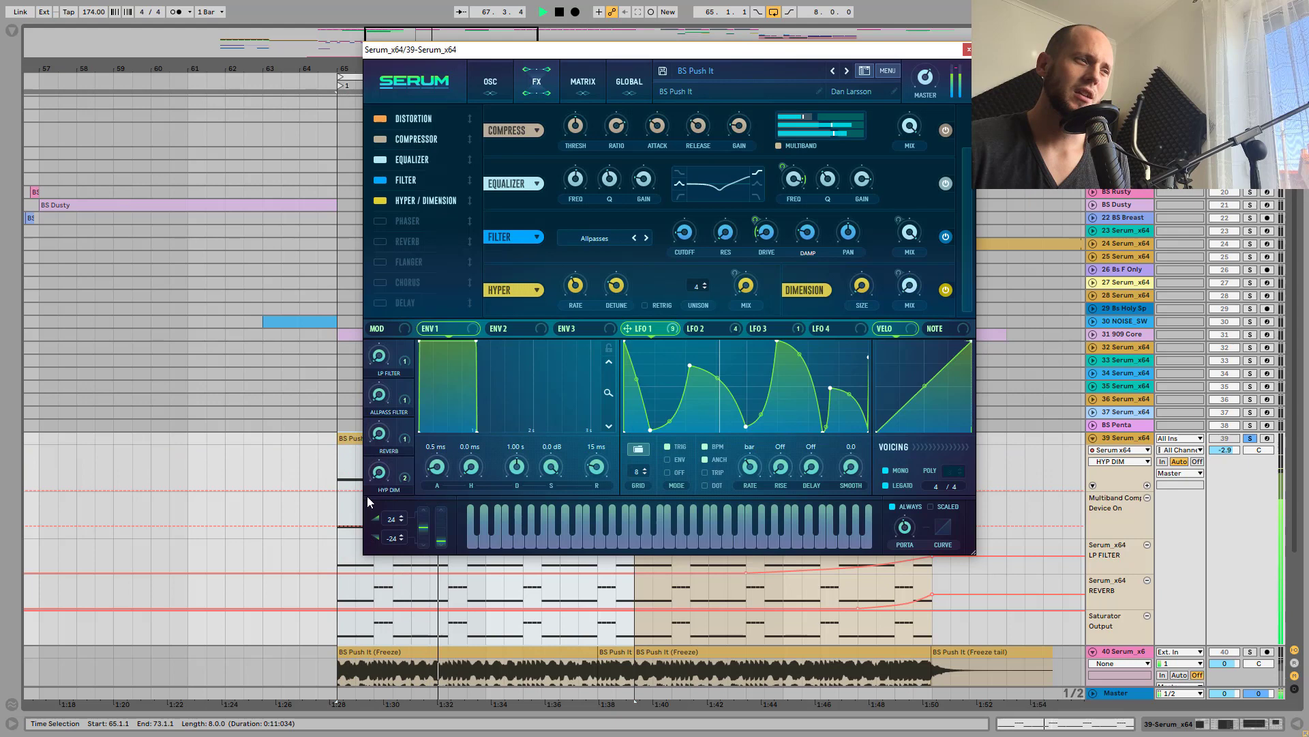
key(space)
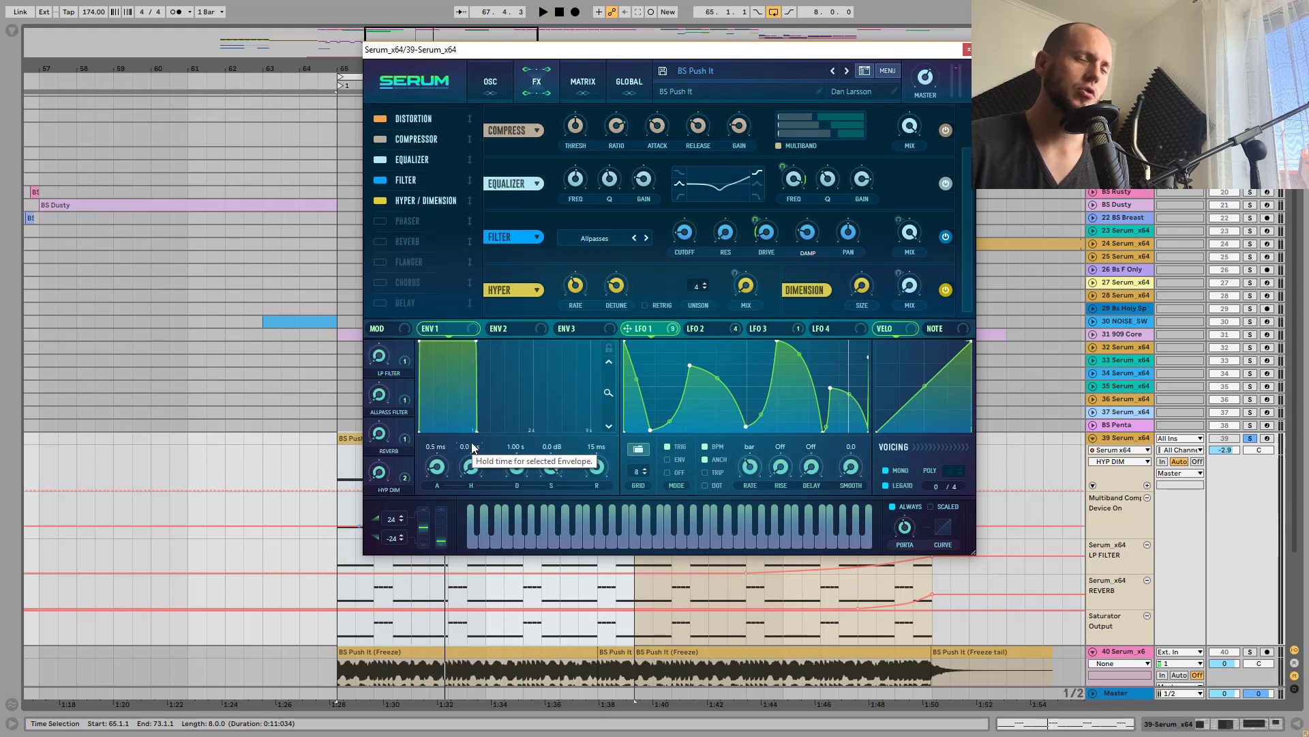
key(space)
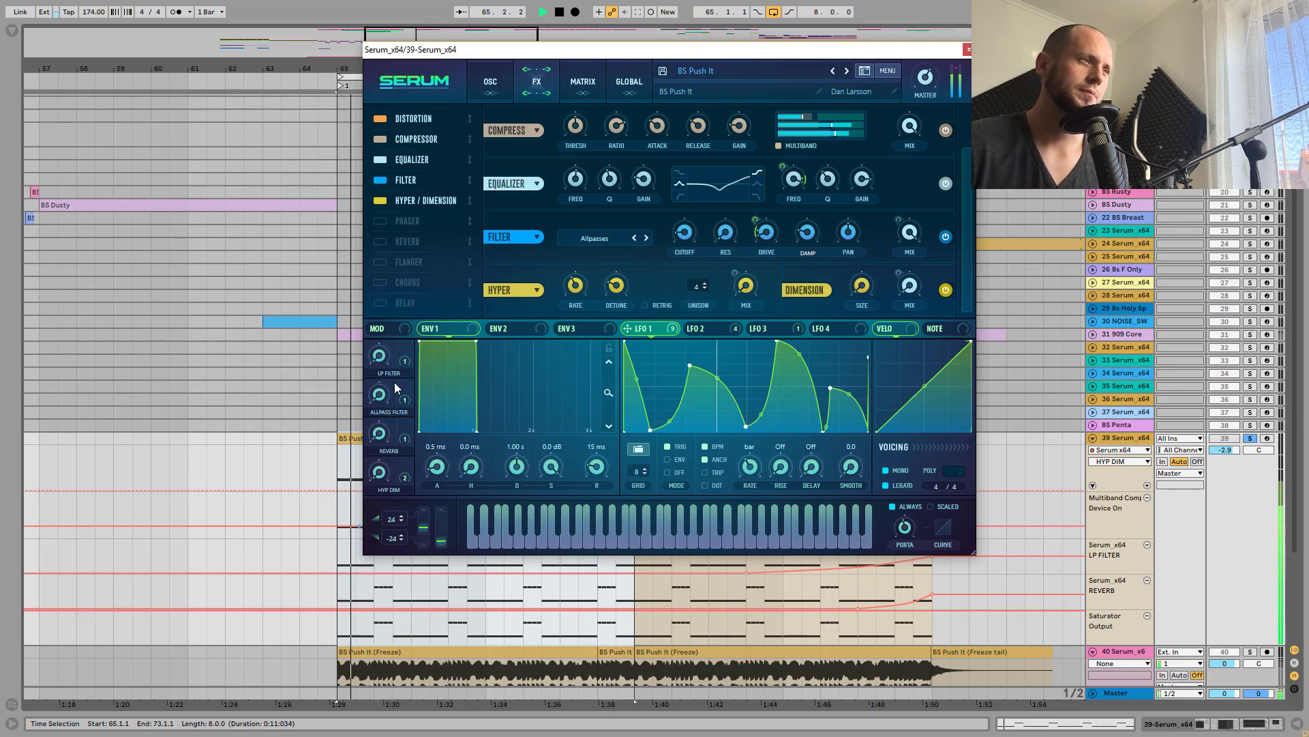
click(380, 220)
Play the bass with the Phaser, unsolo track 39, and stop playback back at 1.1.1
key(space)
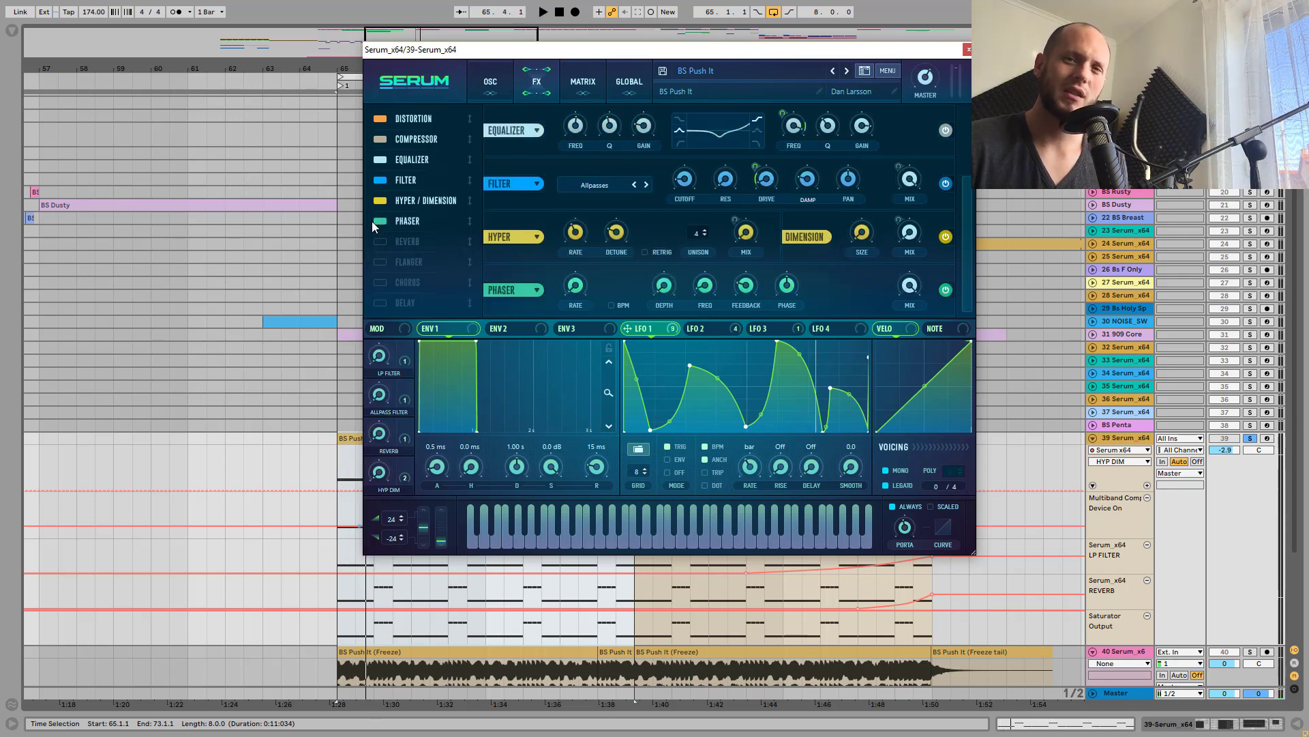
key(space)
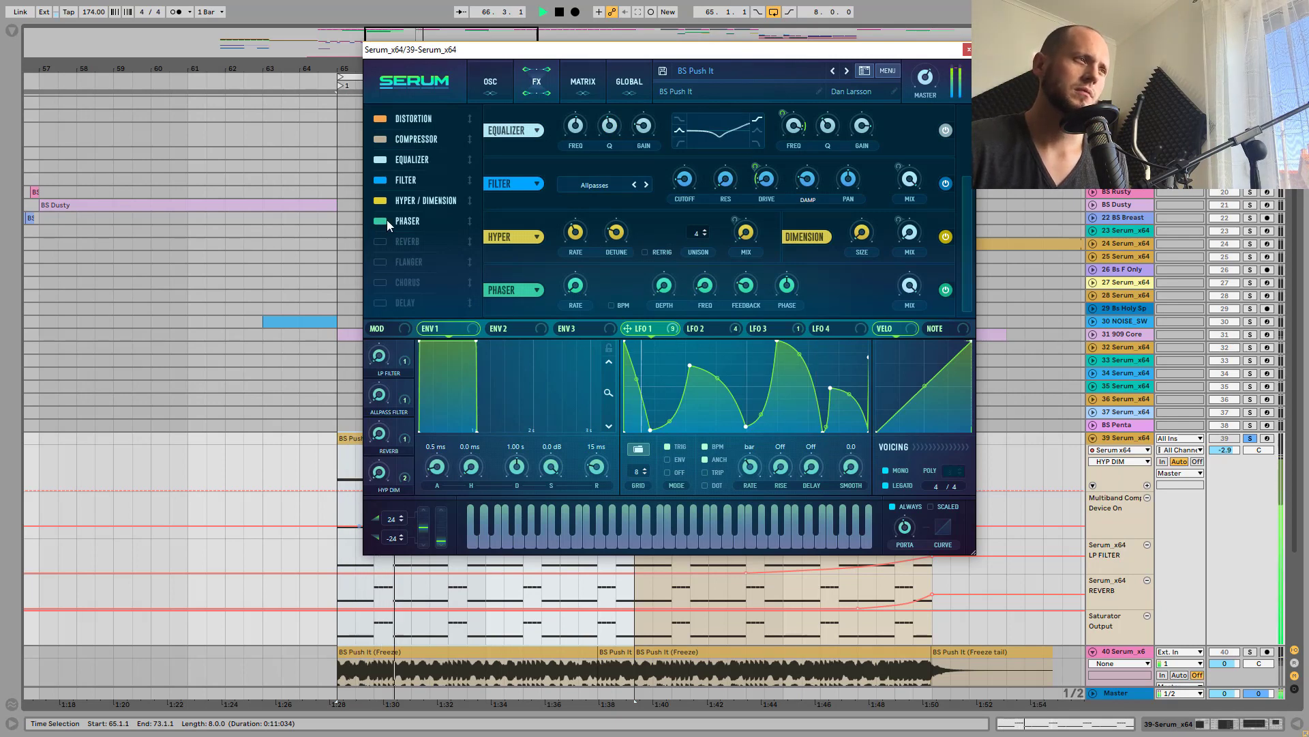
click(1235, 439)
click(1242, 440)
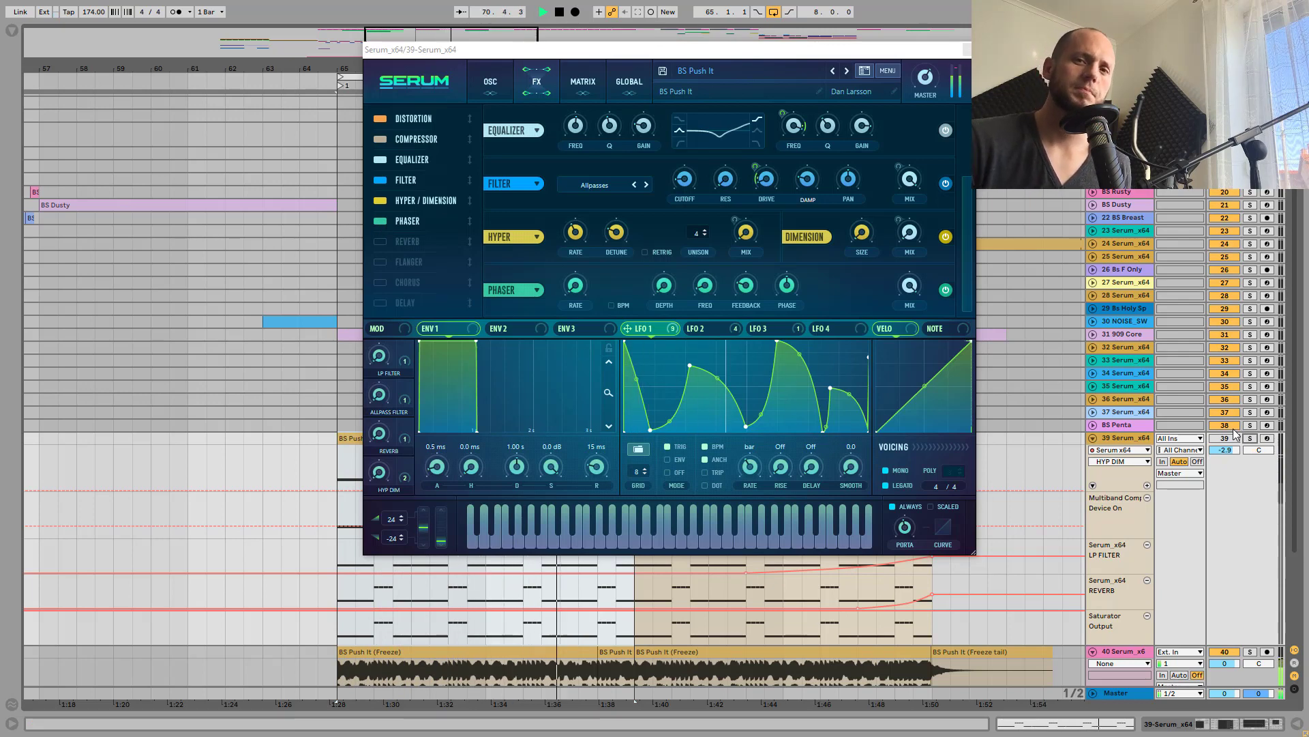
key(space)
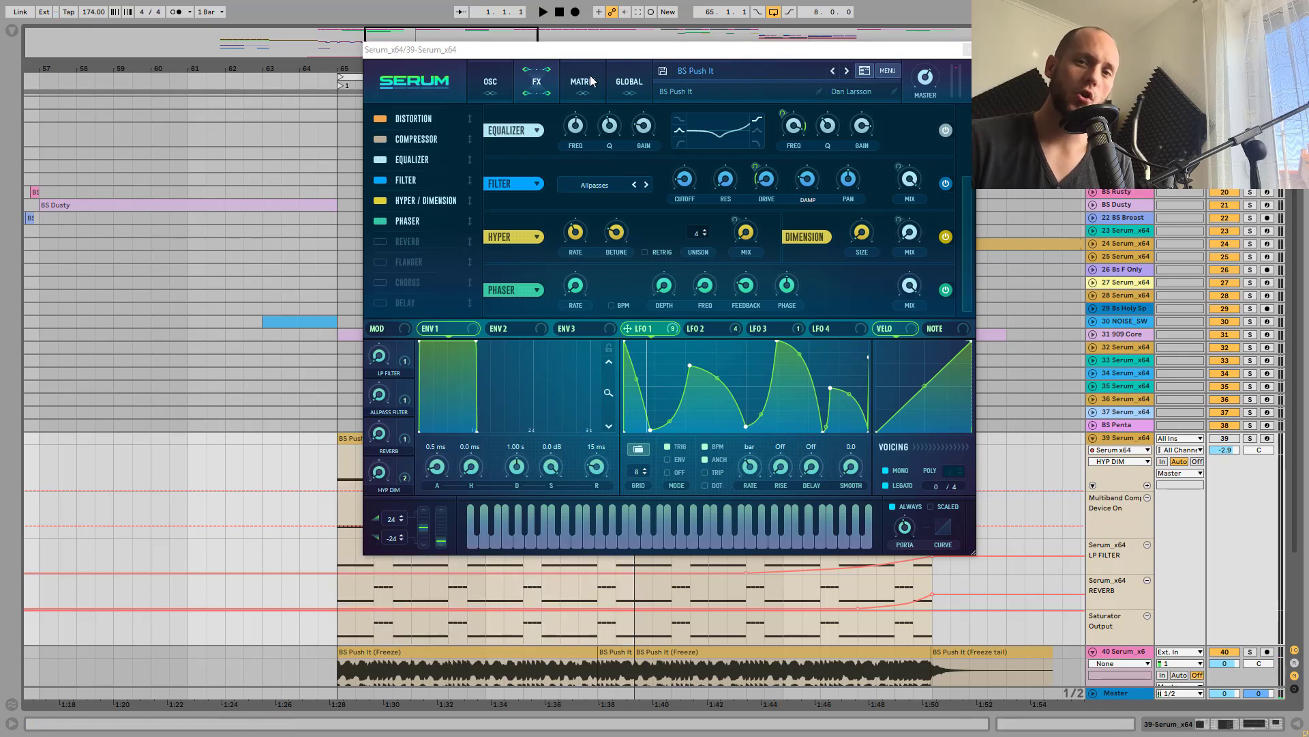